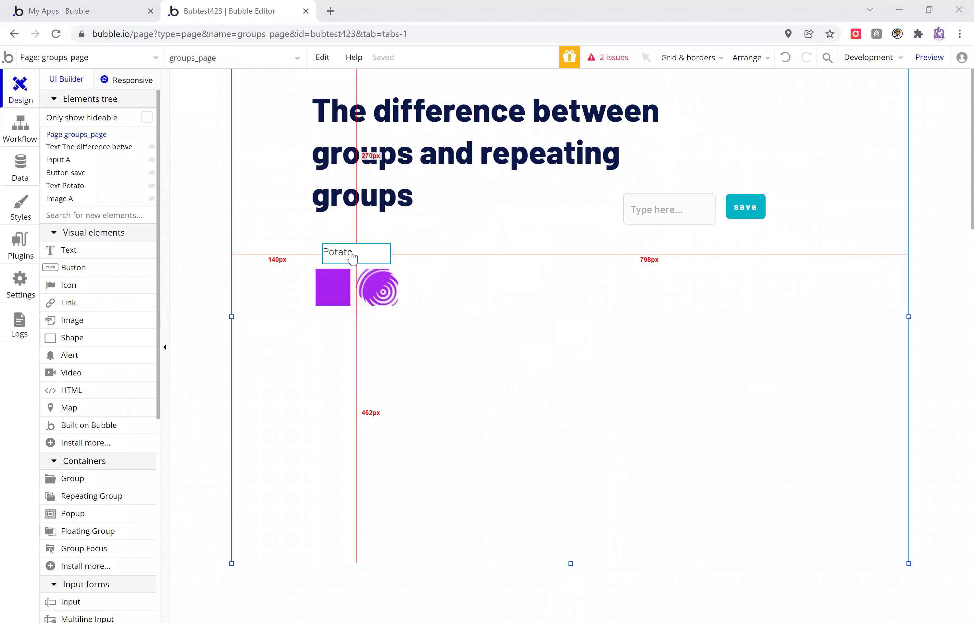
Group the Potato text with the image beneath it and move the group down and left to about X 92, Y 312
click(350, 252)
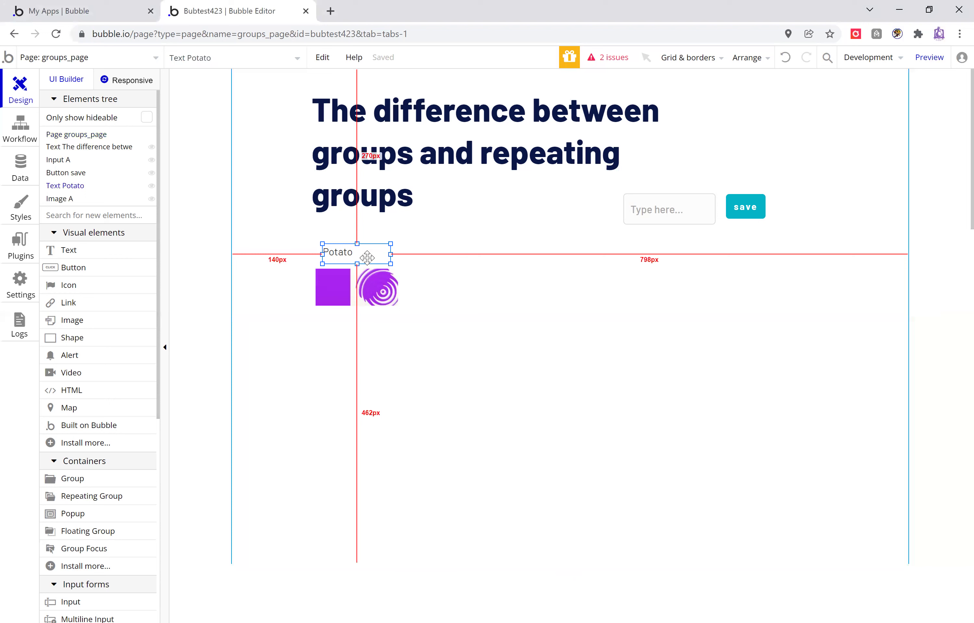
click(374, 299)
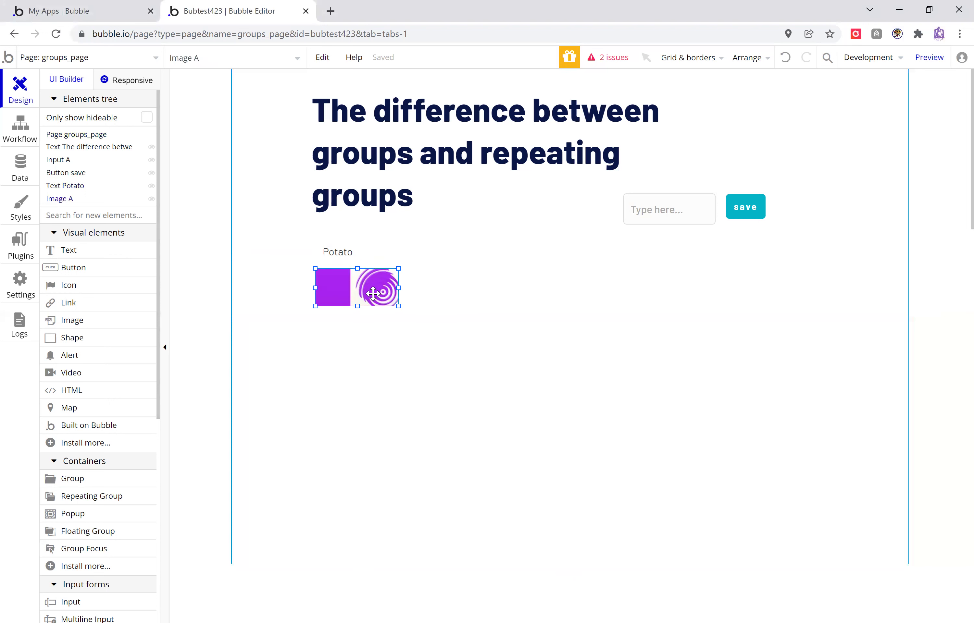
click(379, 353)
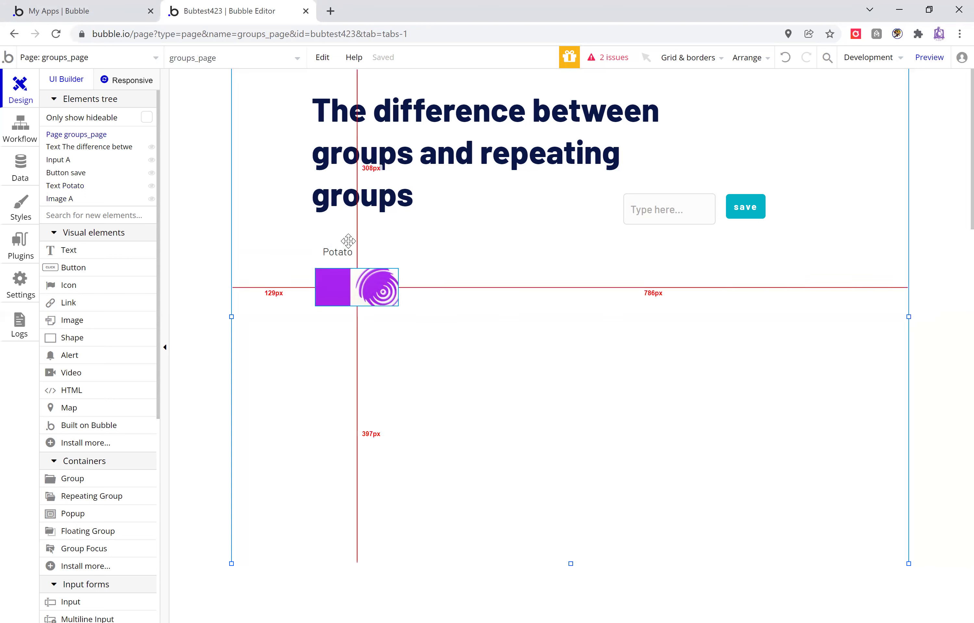
click(349, 263)
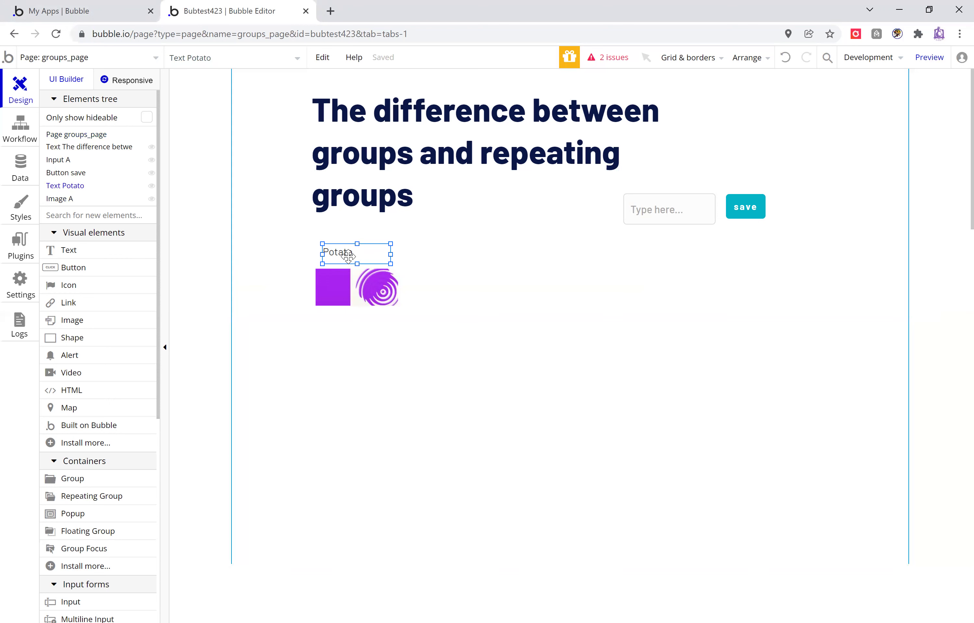
shift+click(349, 271)
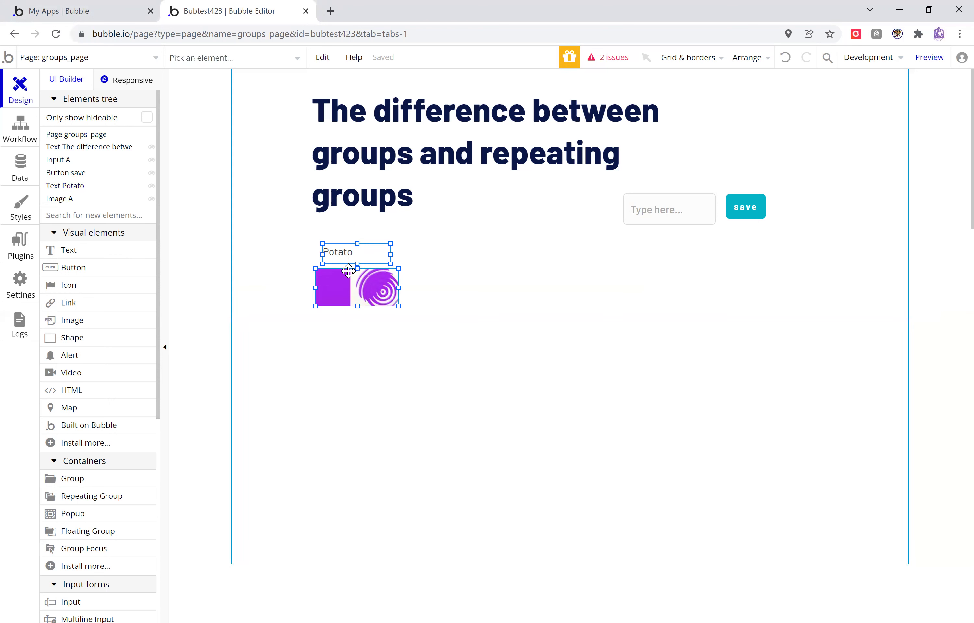
right_click(349, 277)
click(379, 242)
drag(396, 255, 325, 302)
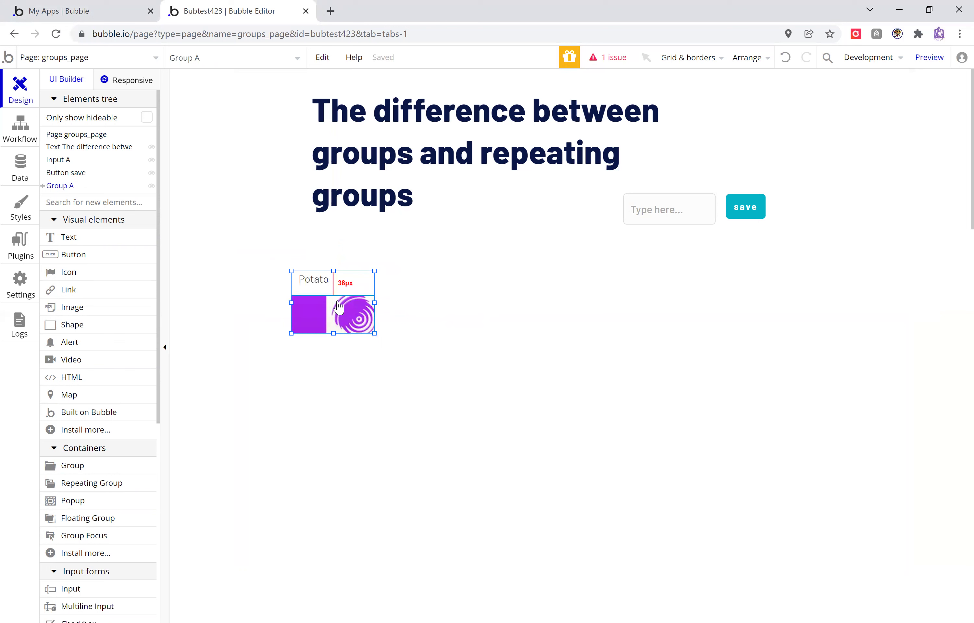
Expand the new group in the elements tree and rename it "Group Text and image together"
click(43, 186)
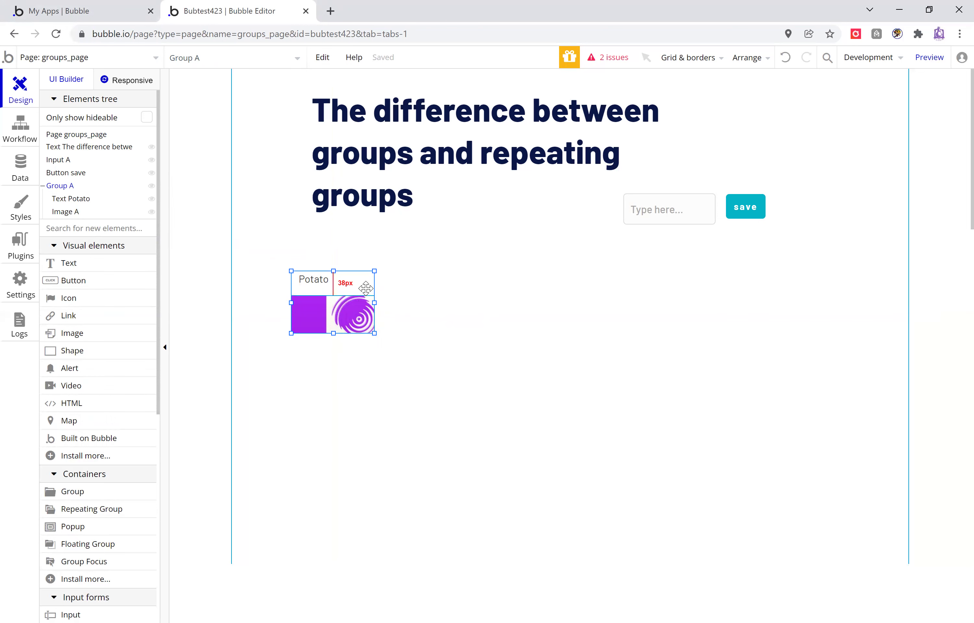
double_click(369, 274)
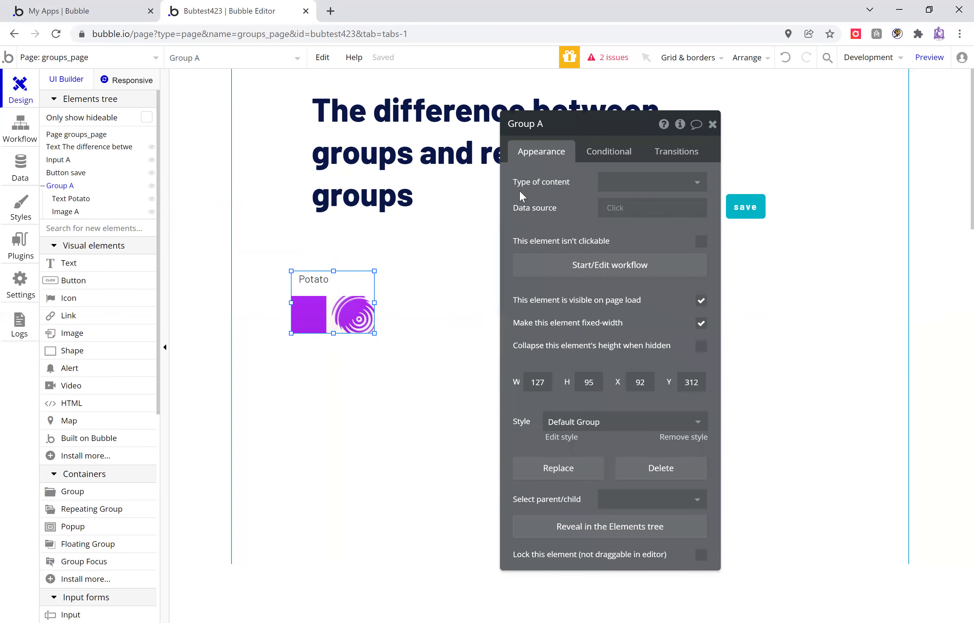
click(608, 127)
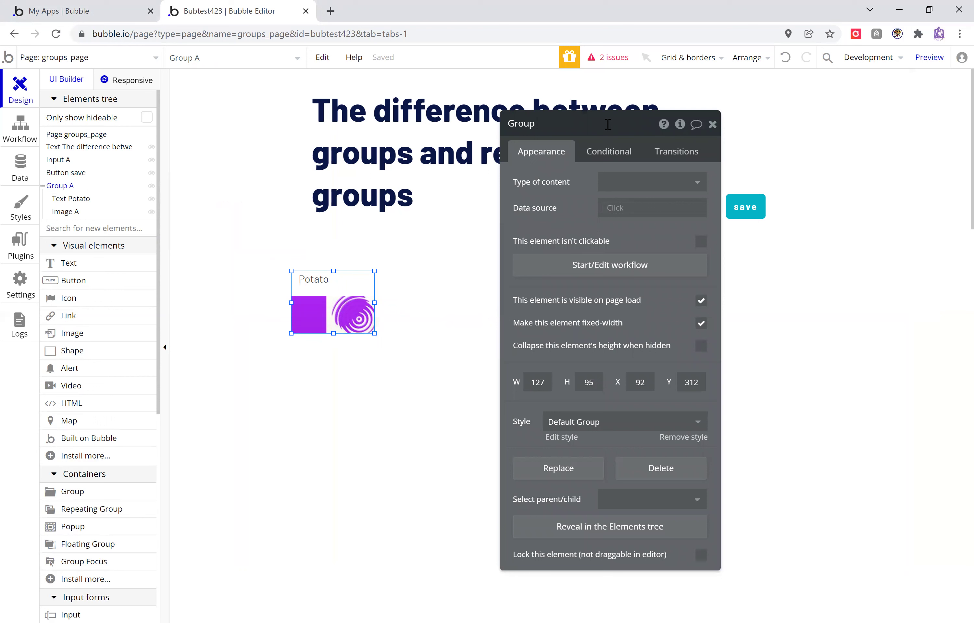
text(Text and image together)
click(712, 125)
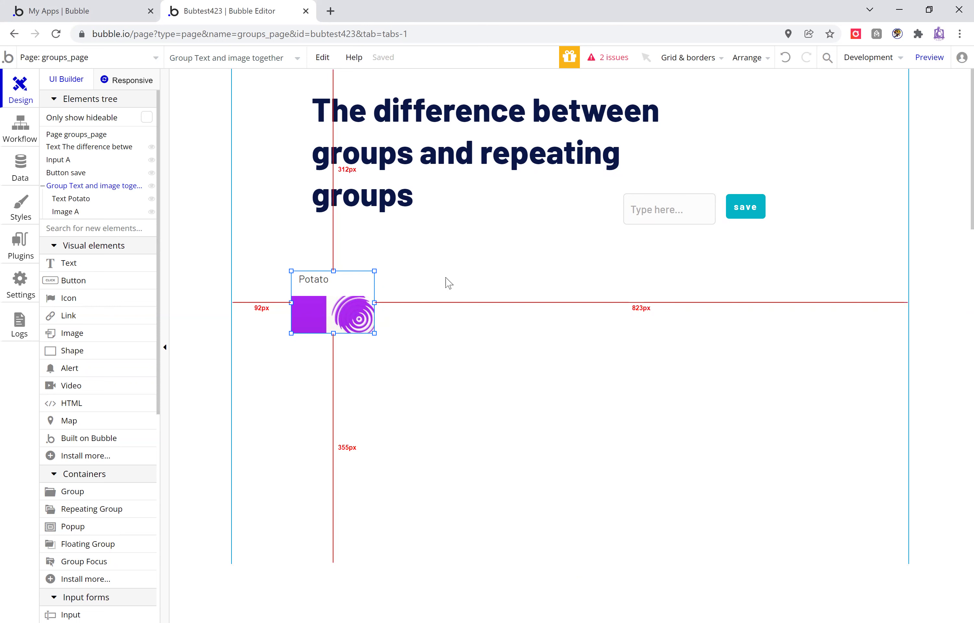
Try the Group - Warning and Group - Tips styles on the text-and-image group, and settle on Group - Border
click(366, 286)
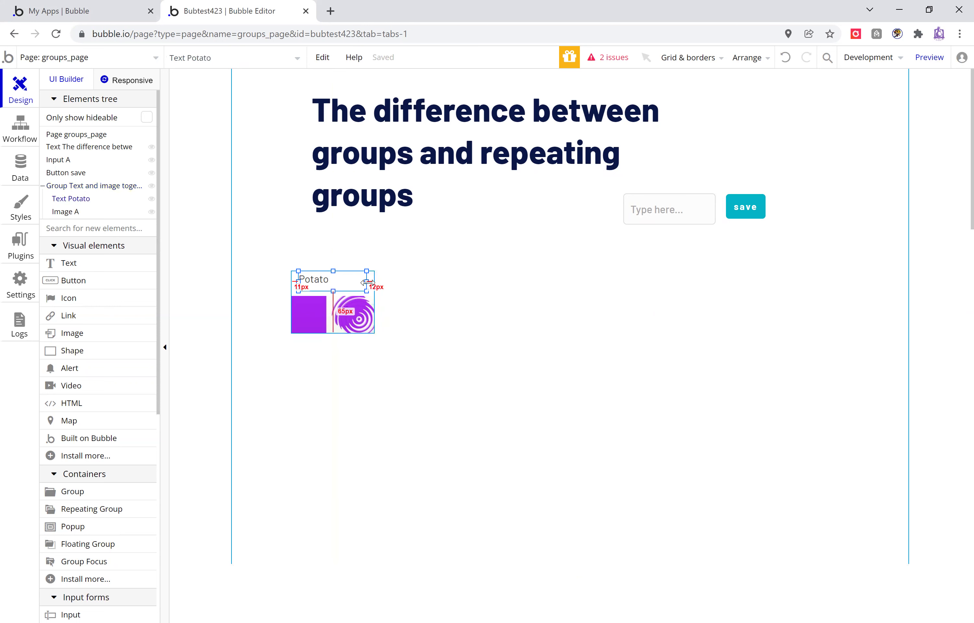
double_click(372, 282)
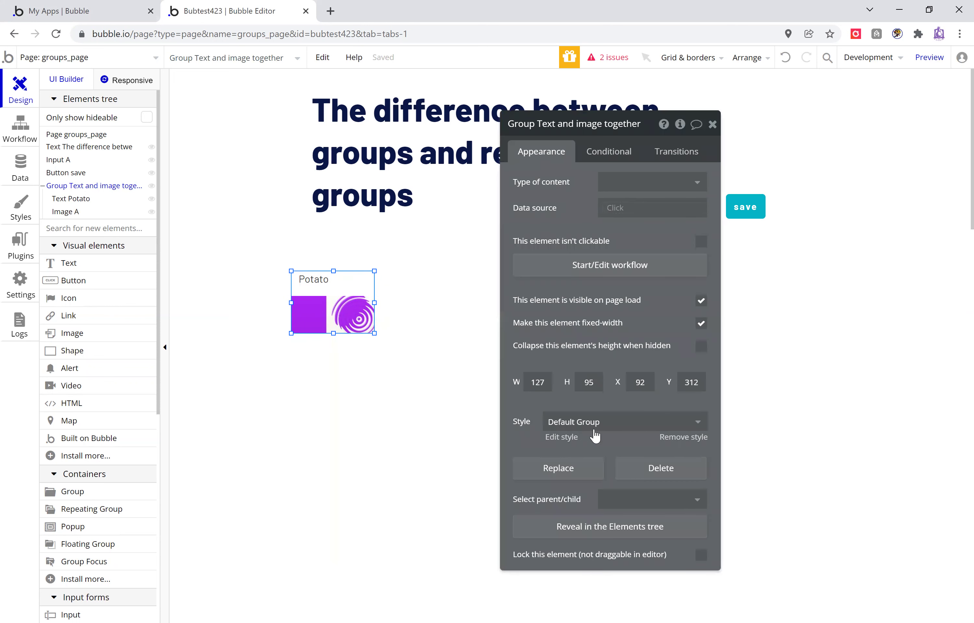
click(616, 425)
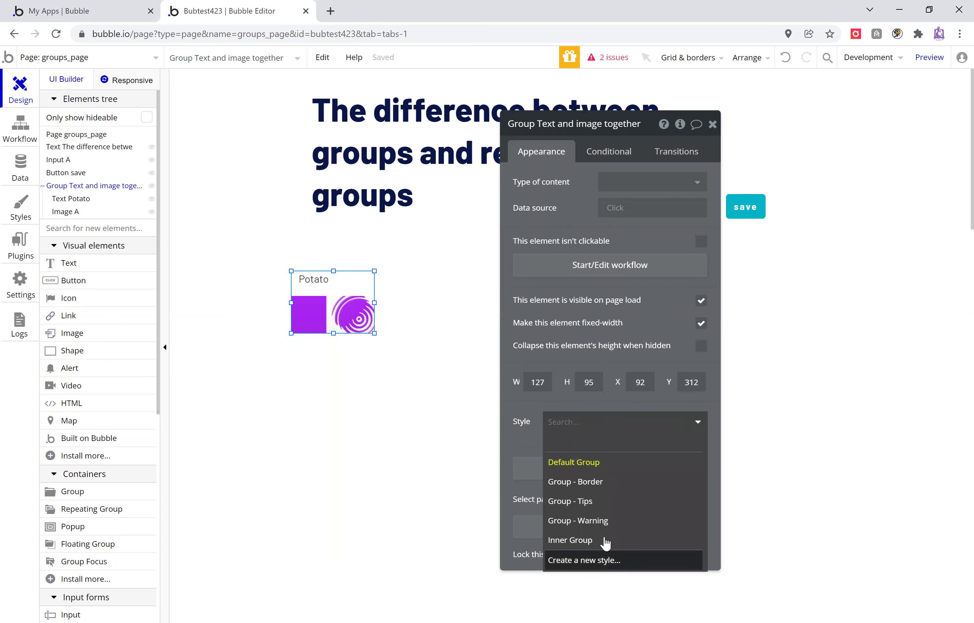
click(608, 522)
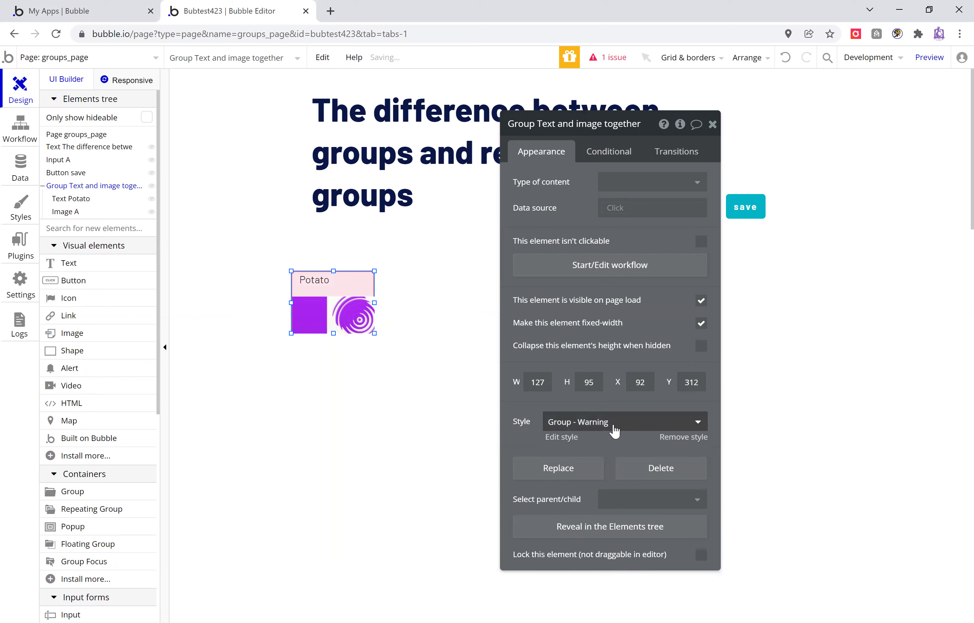
click(633, 428)
click(614, 507)
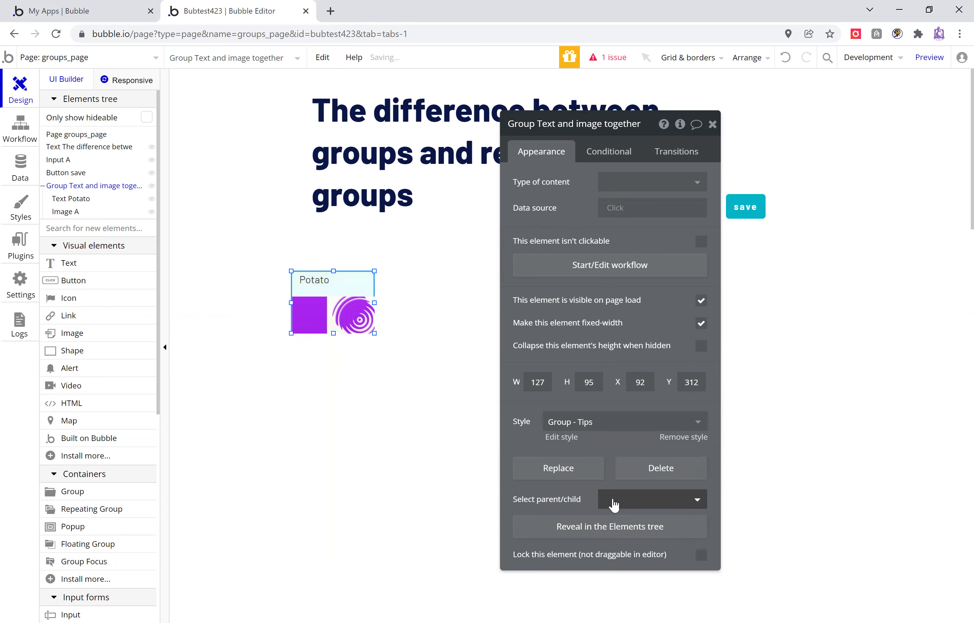
click(639, 428)
click(599, 488)
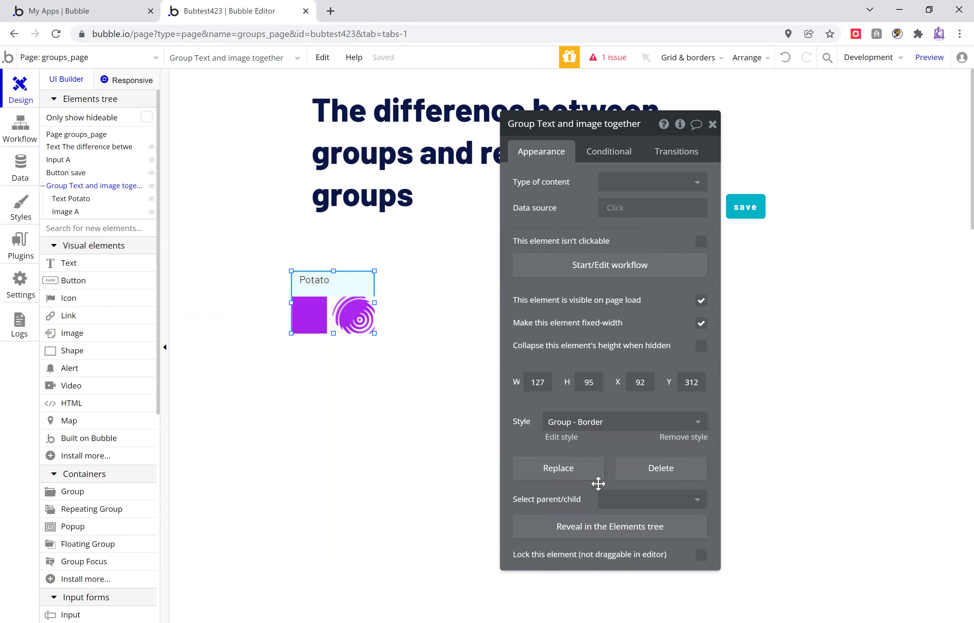
Edit the text-and-image group's Group - Border style to use the red background color #FF0505, and return to the page design
click(461, 285)
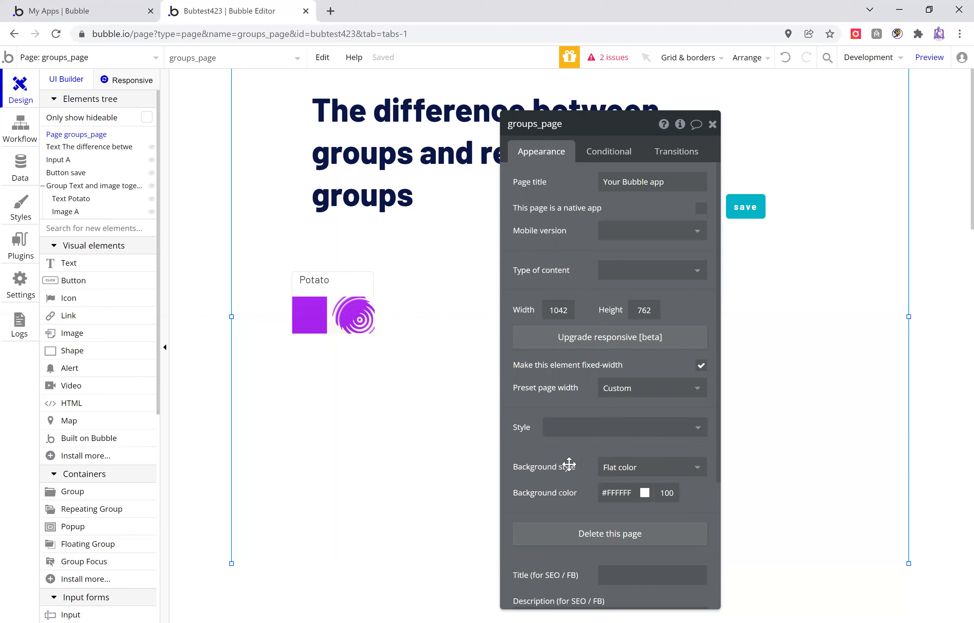
click(370, 282)
click(561, 436)
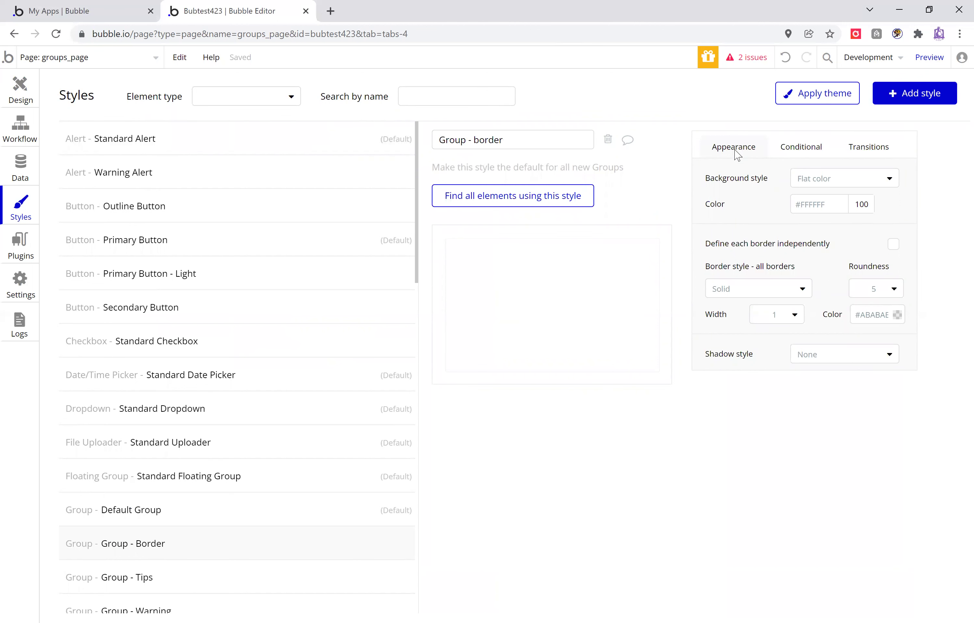
click(839, 203)
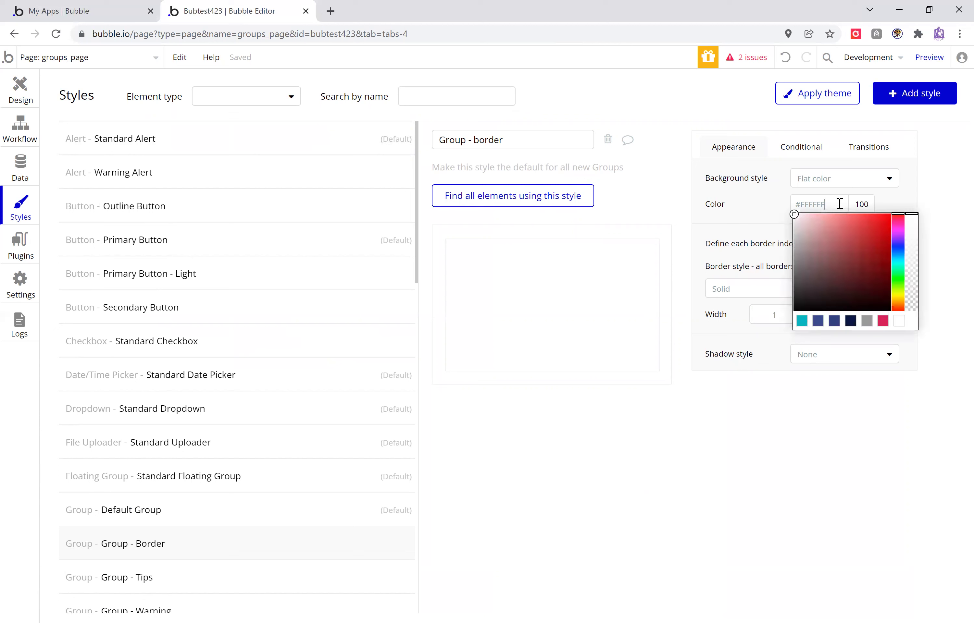
click(889, 213)
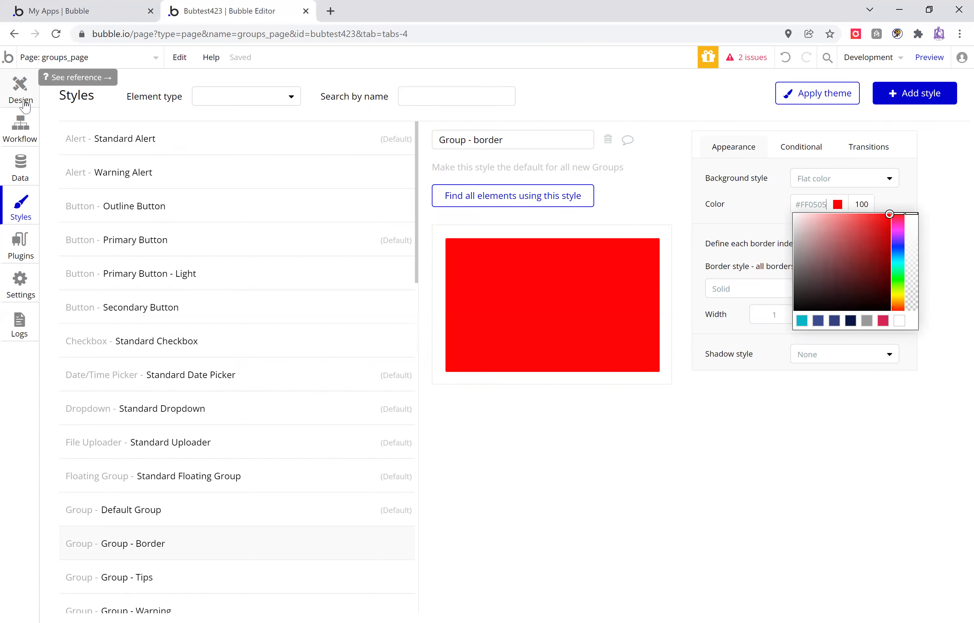
click(771, 442)
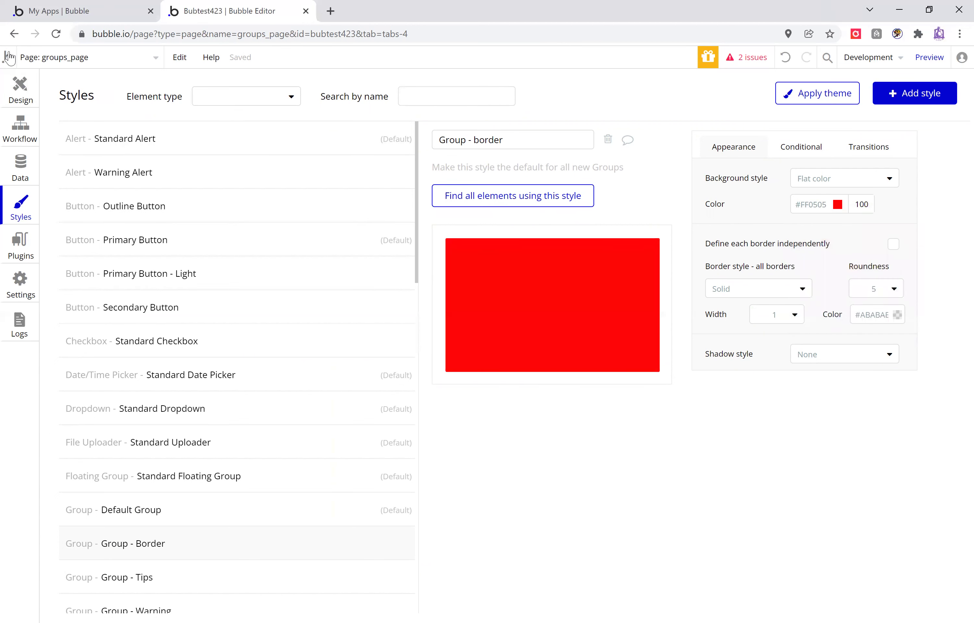
click(12, 83)
click(713, 124)
click(433, 412)
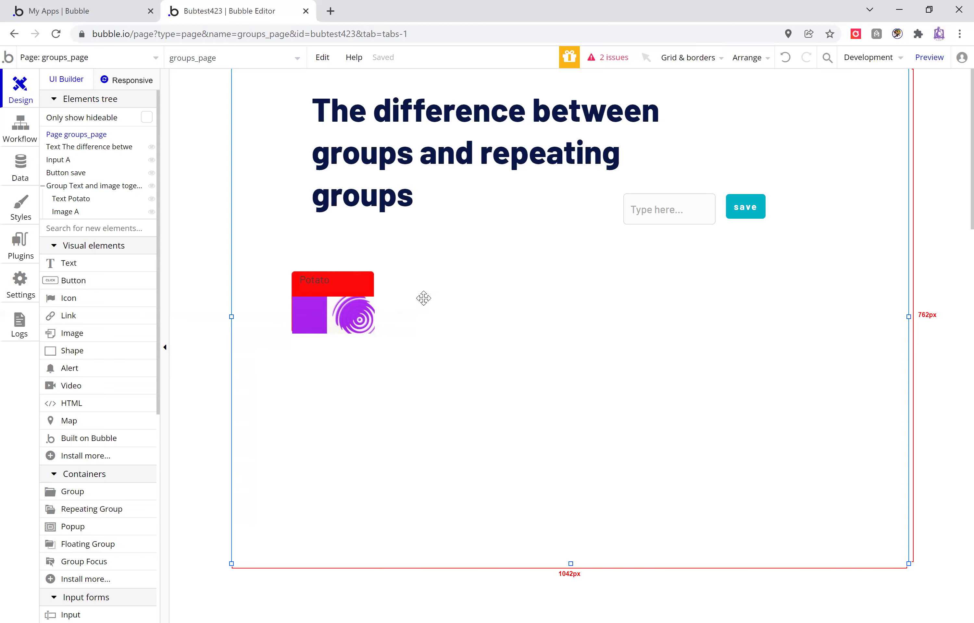
Review the content types available for the text-and-image group without choosing one
double_click(369, 295)
click(627, 185)
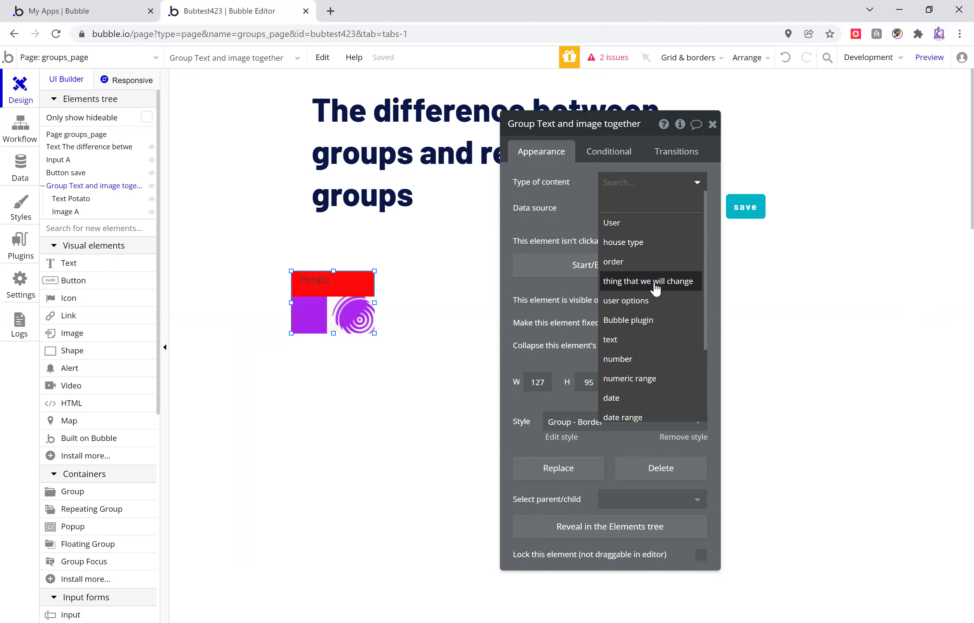
click(468, 253)
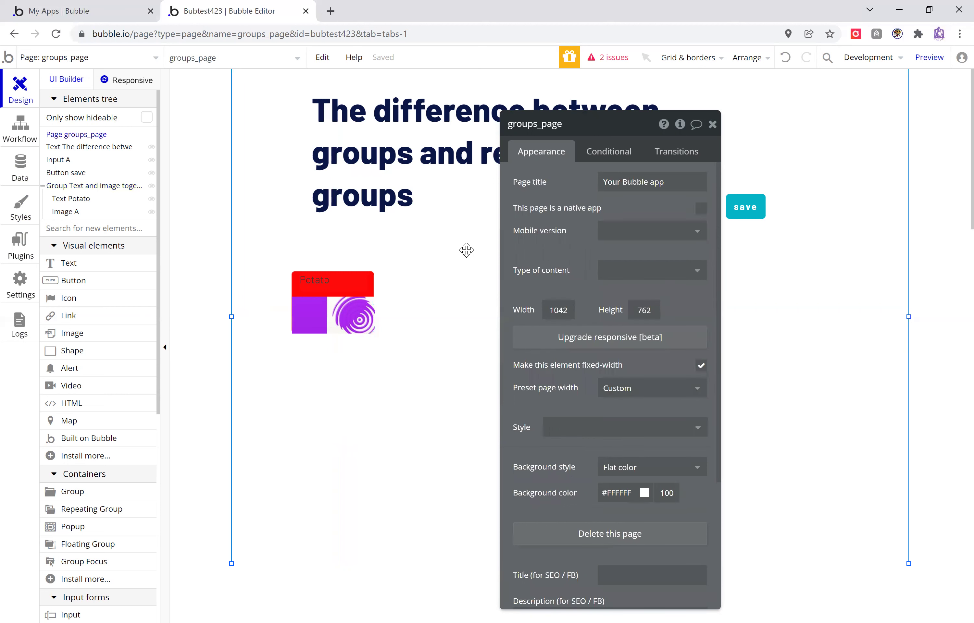
click(713, 124)
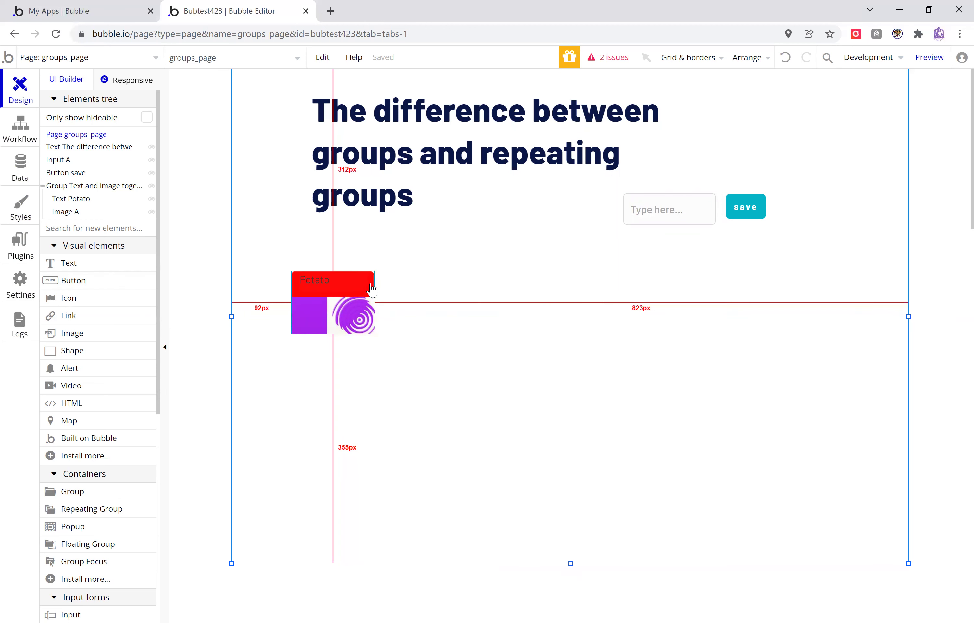
Move the red group up beneath the heading and draw a repeating group about 502 by 388 px beside it
drag(373, 283, 353, 236)
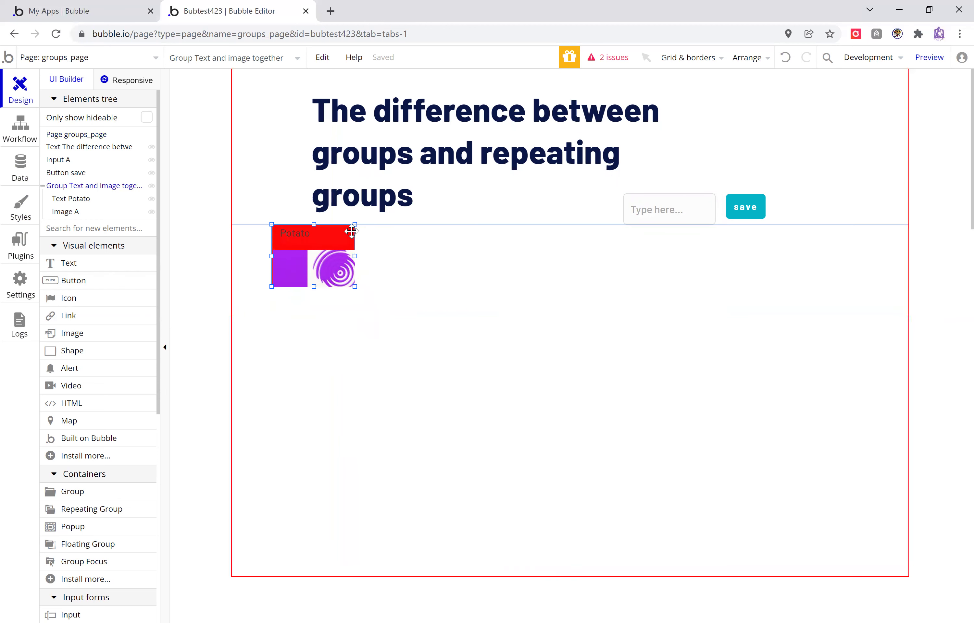
click(570, 287)
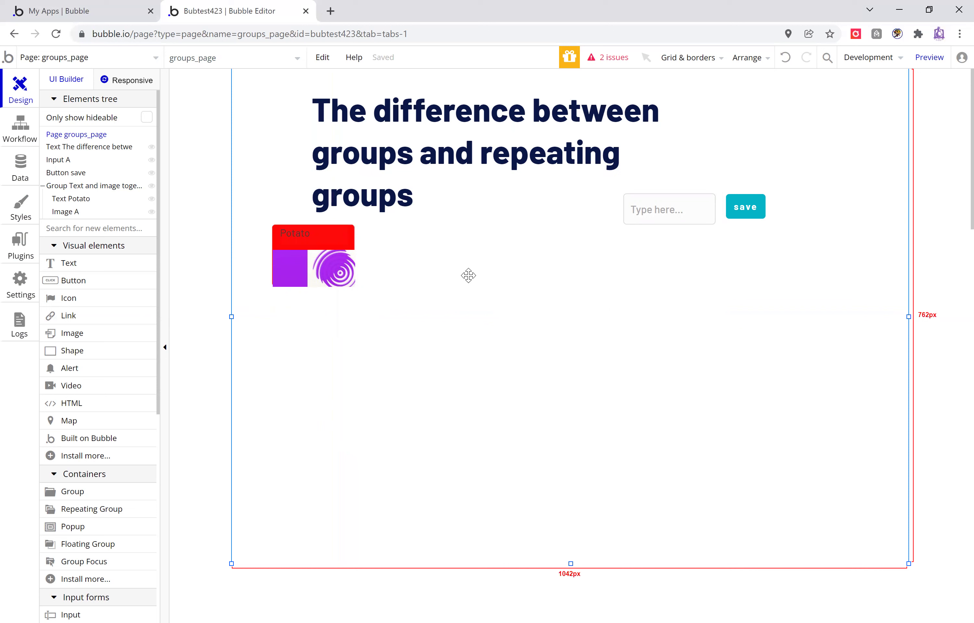
click(110, 510)
drag(439, 255, 764, 506)
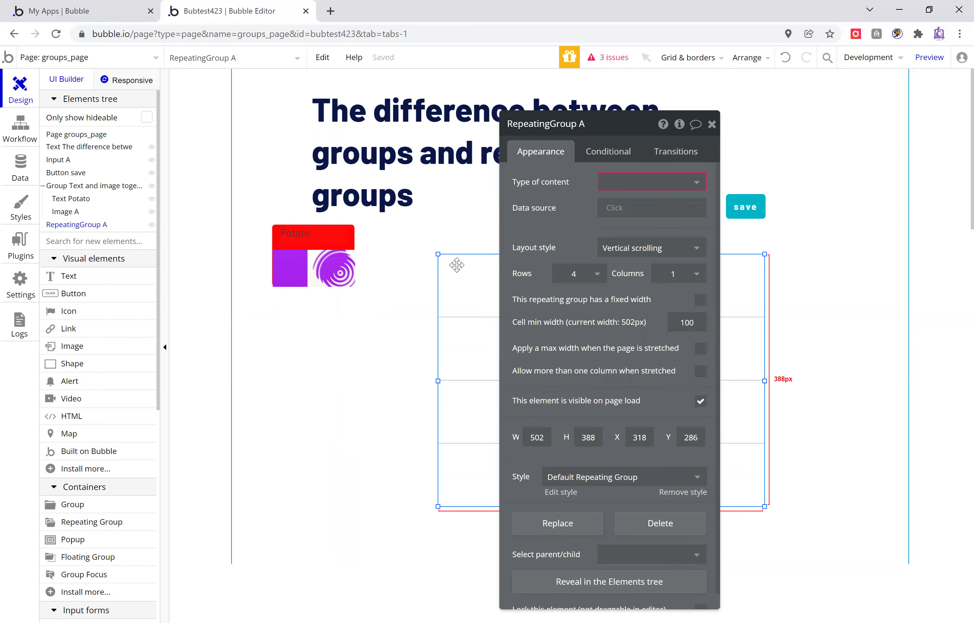
drag(616, 125, 317, 139)
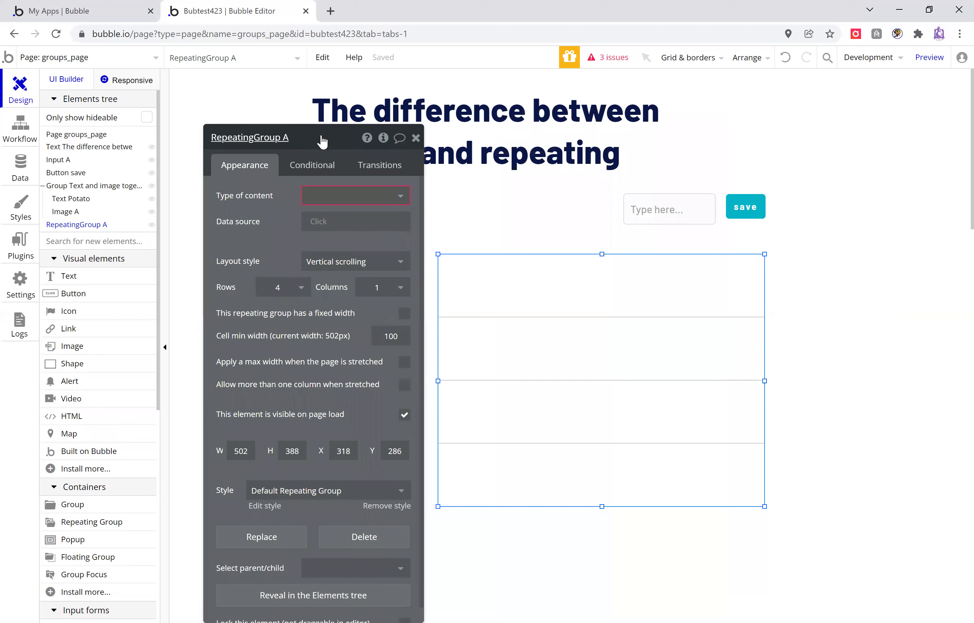
Set the repeating group's type of content to "thing that we will change" and its data source to a search for that type
click(336, 198)
click(364, 282)
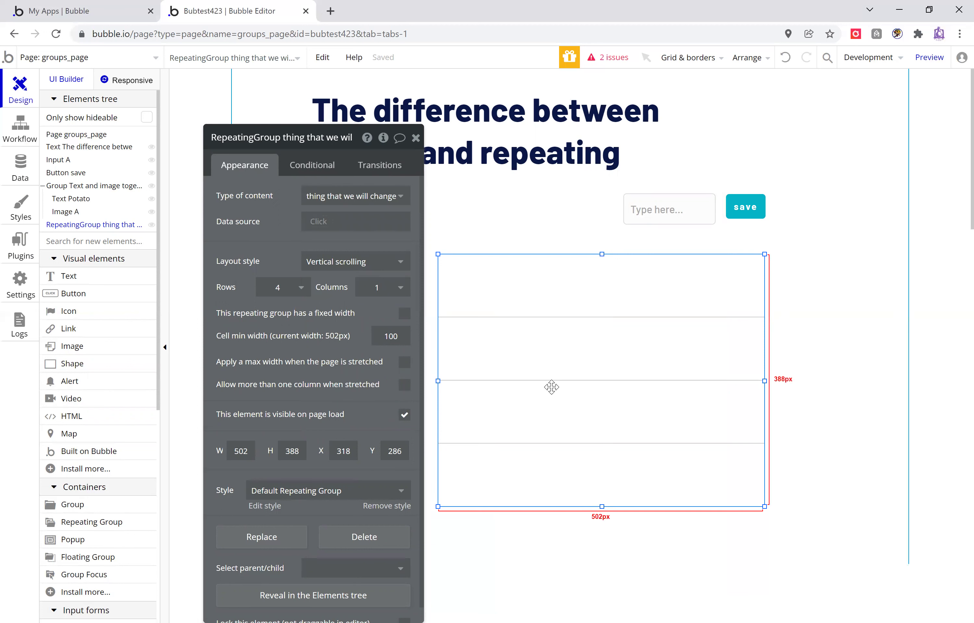
click(315, 222)
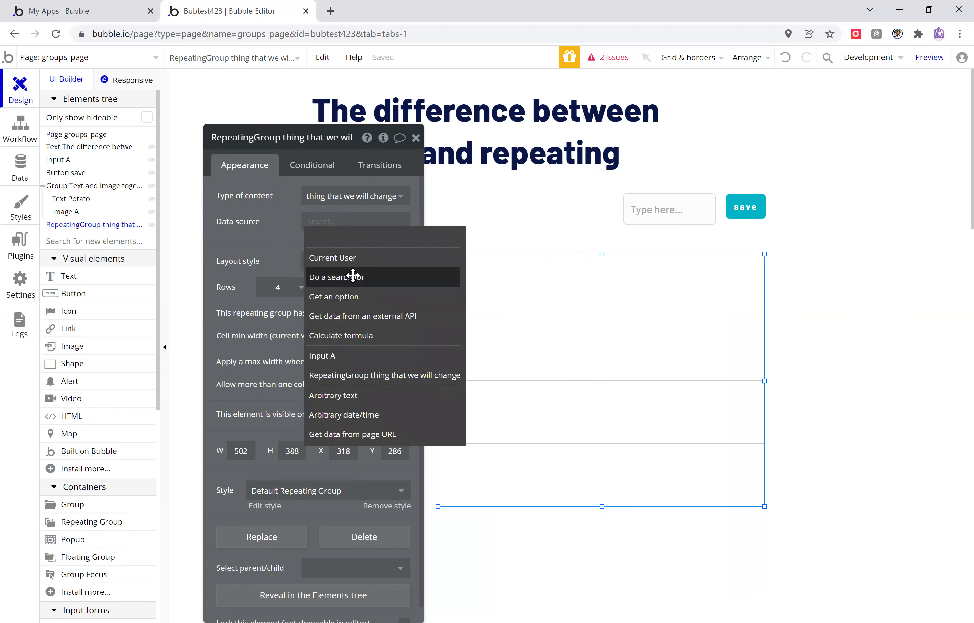
click(350, 276)
click(569, 178)
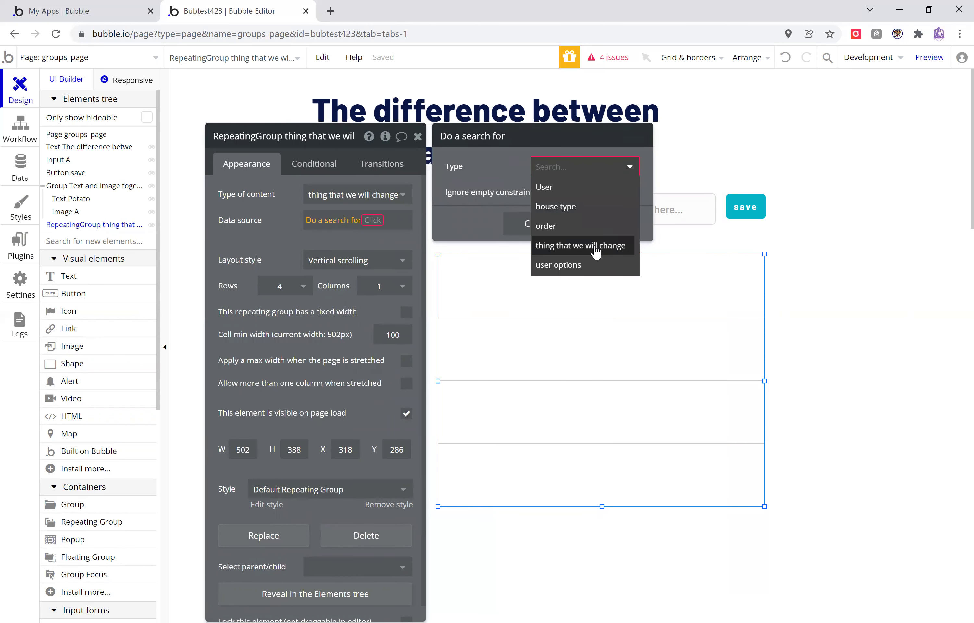
click(602, 247)
click(291, 256)
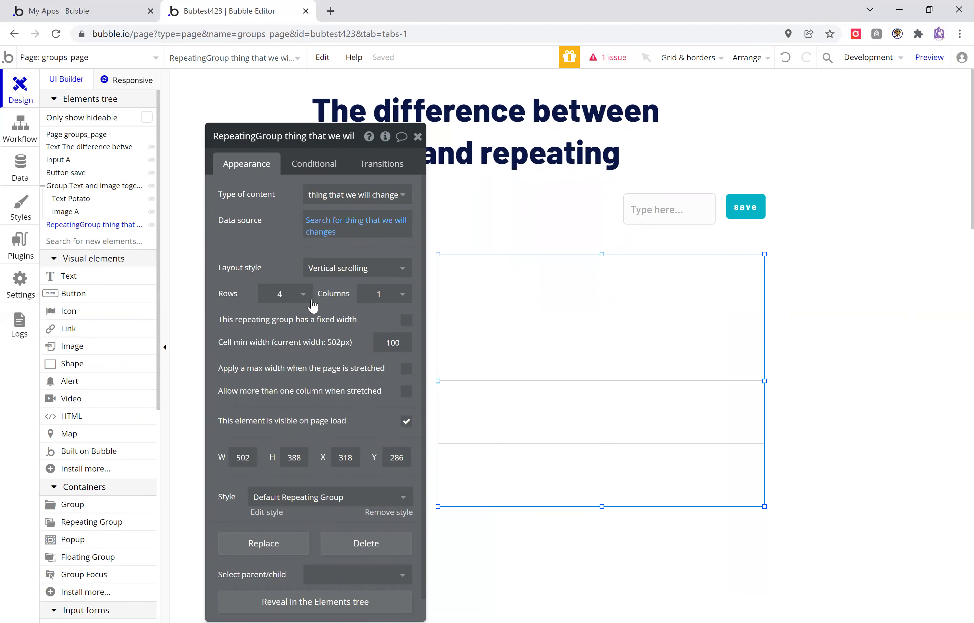
Set the repeating group's number of rows to 10
click(286, 294)
click(279, 491)
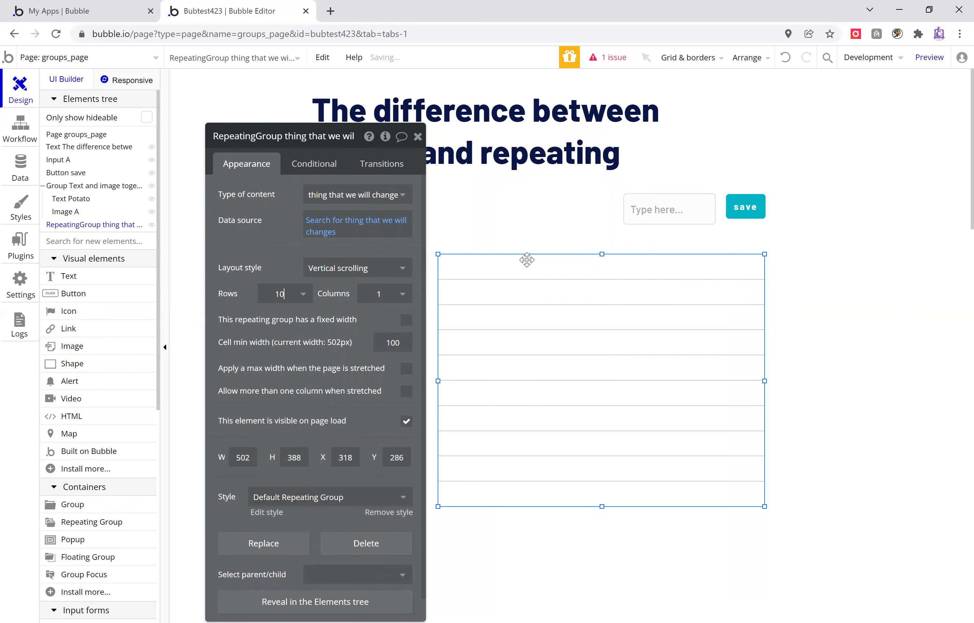
click(417, 136)
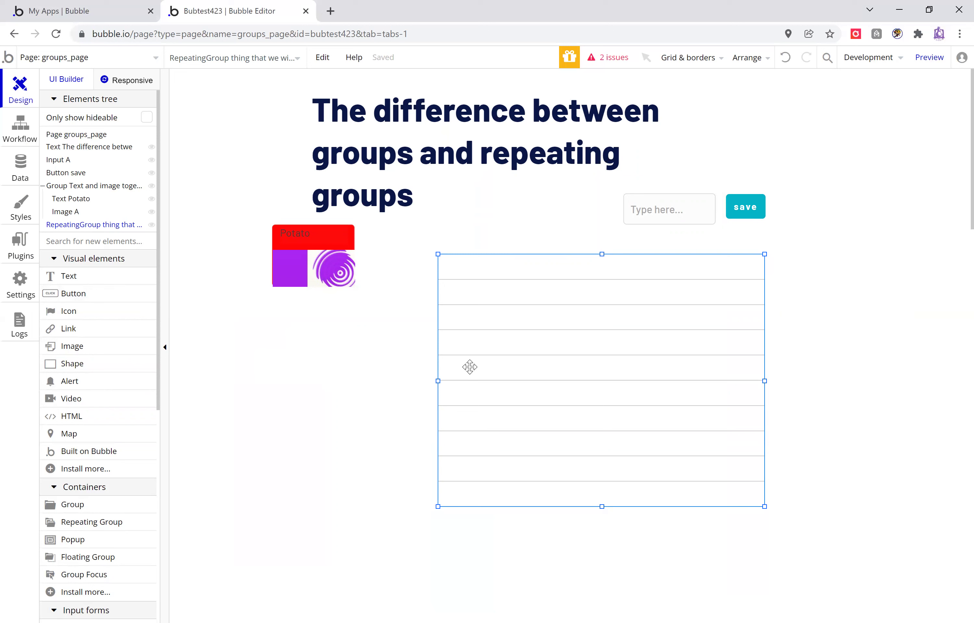
Add a text element about 200 by 29 px inside the first row of the repeating group
click(339, 378)
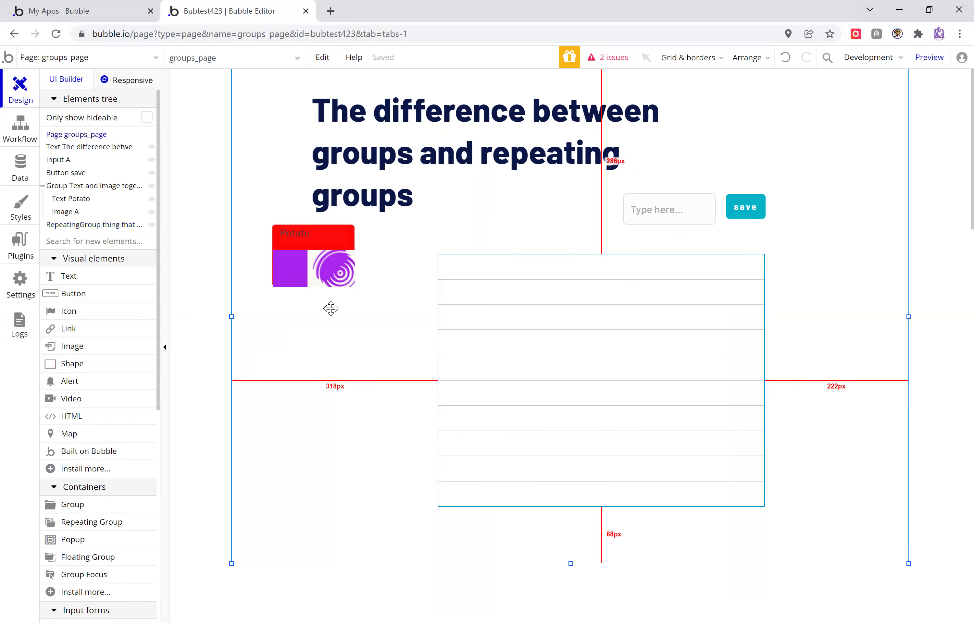
click(61, 276)
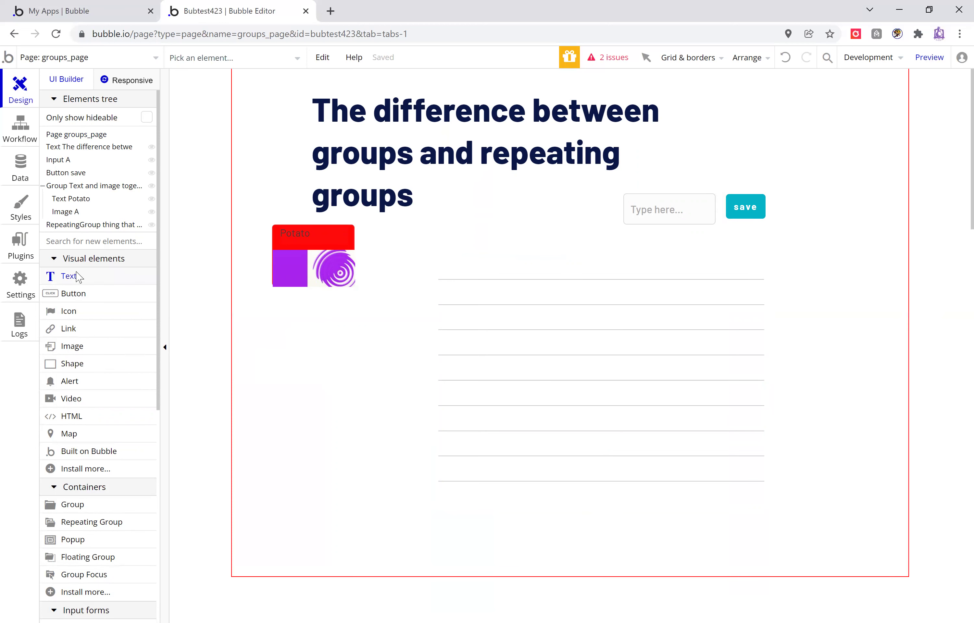
click(443, 266)
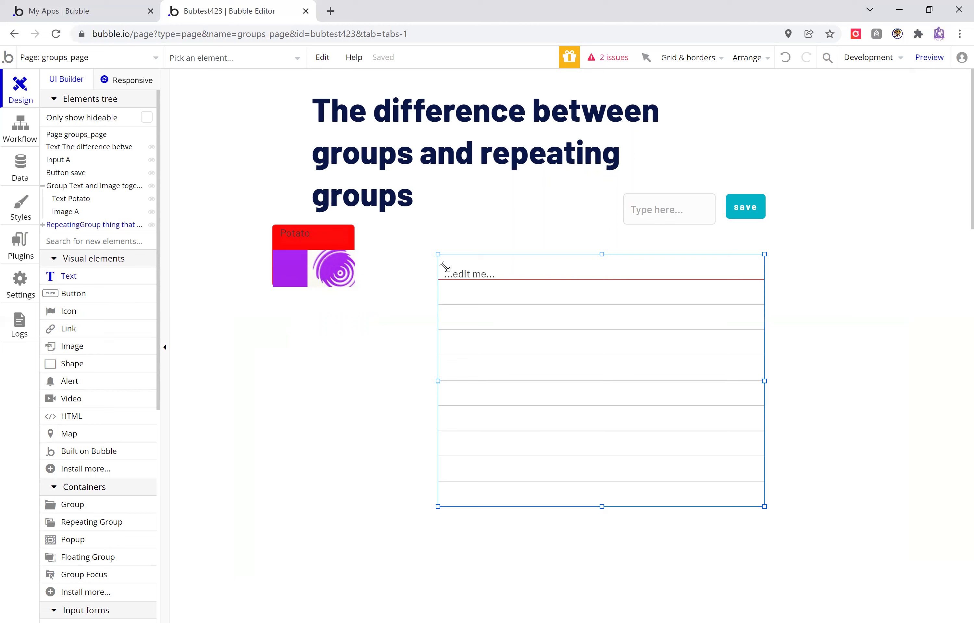
drag(459, 269, 494, 269)
click(438, 268)
click(442, 271)
click(463, 275)
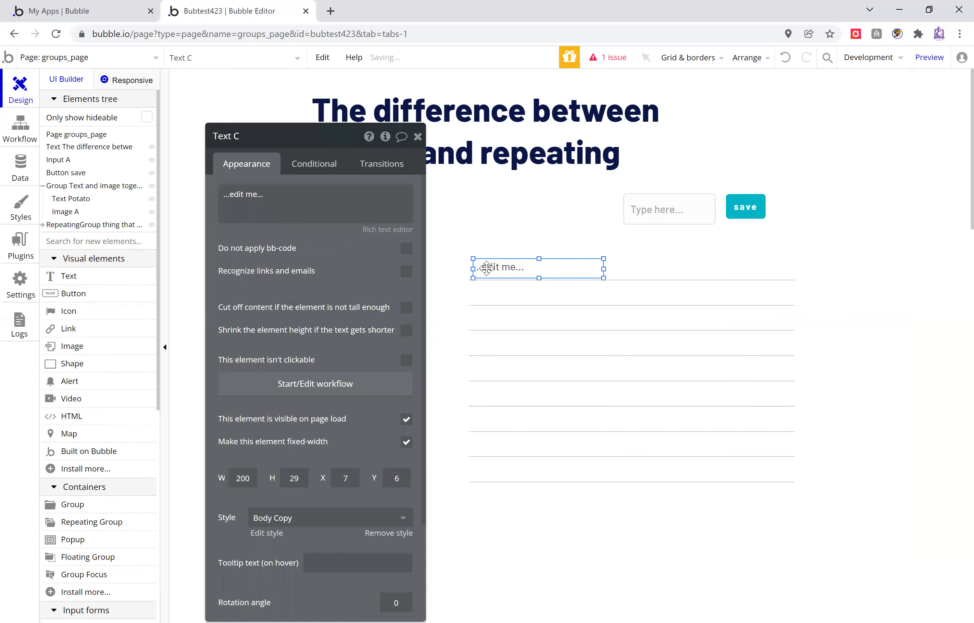
Make the cell text show the dynamic value "Current cell's thing that we will change's title"
click(393, 203)
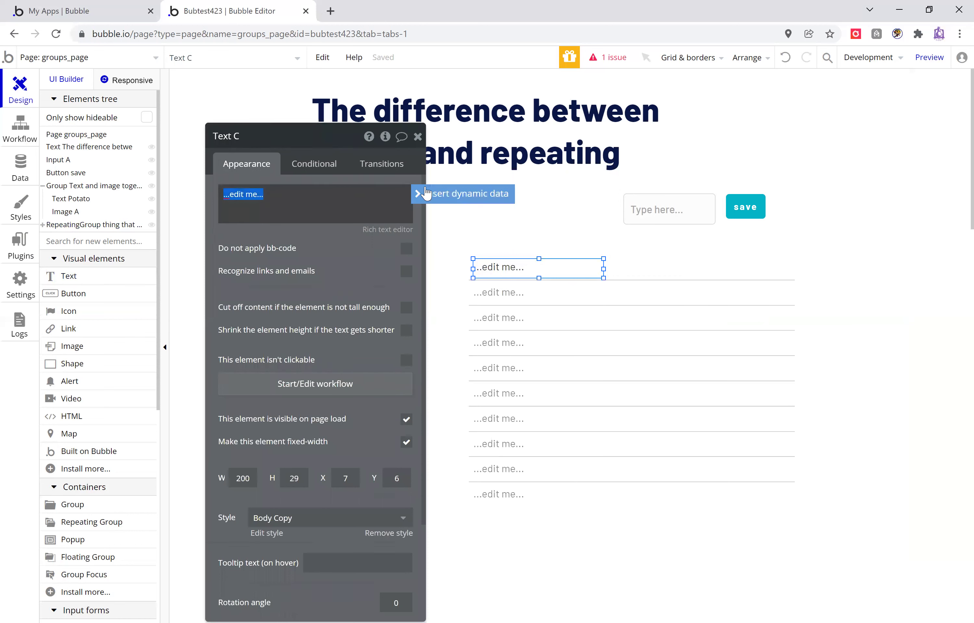
click(428, 194)
click(318, 231)
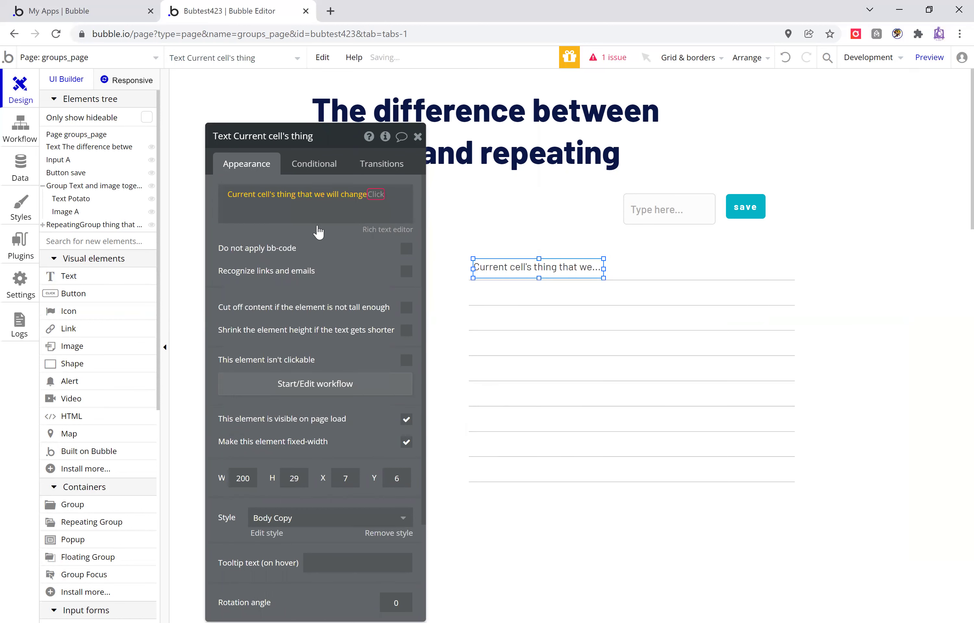
click(282, 223)
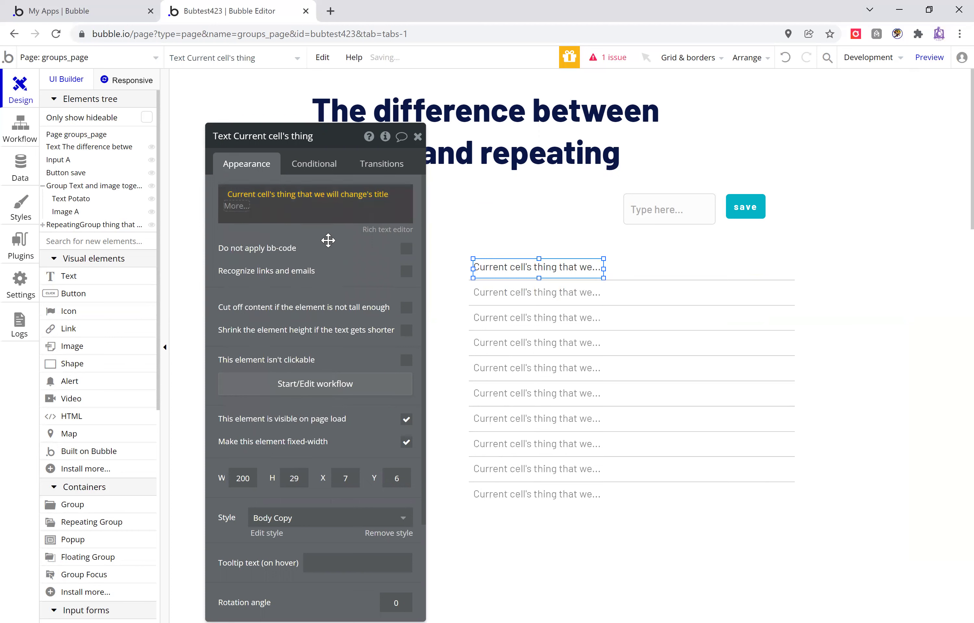
click(417, 137)
Shift the repeating group closer to the red group and preview the page
click(748, 344)
drag(748, 344, 668, 339)
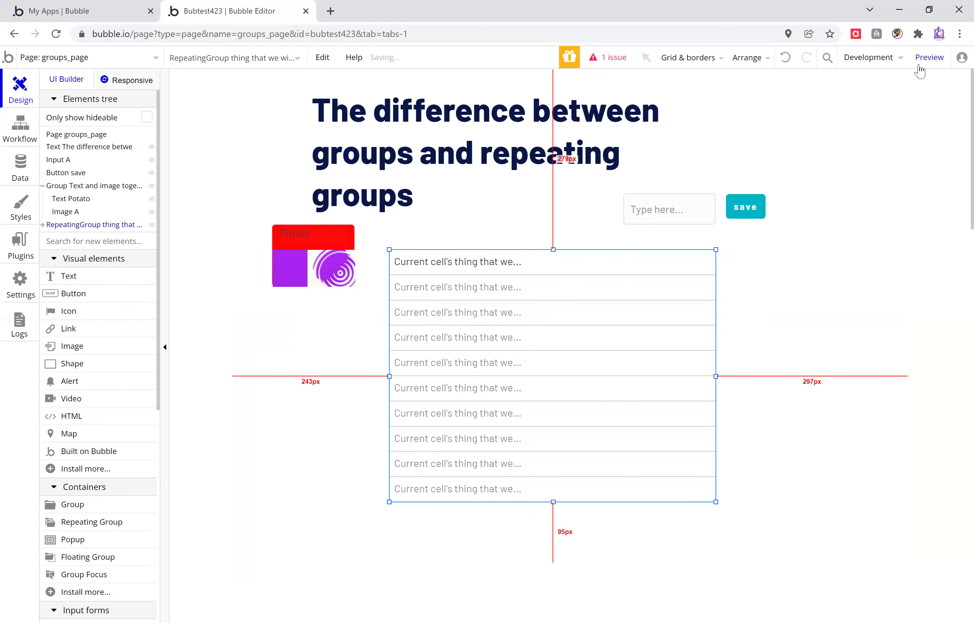
click(929, 58)
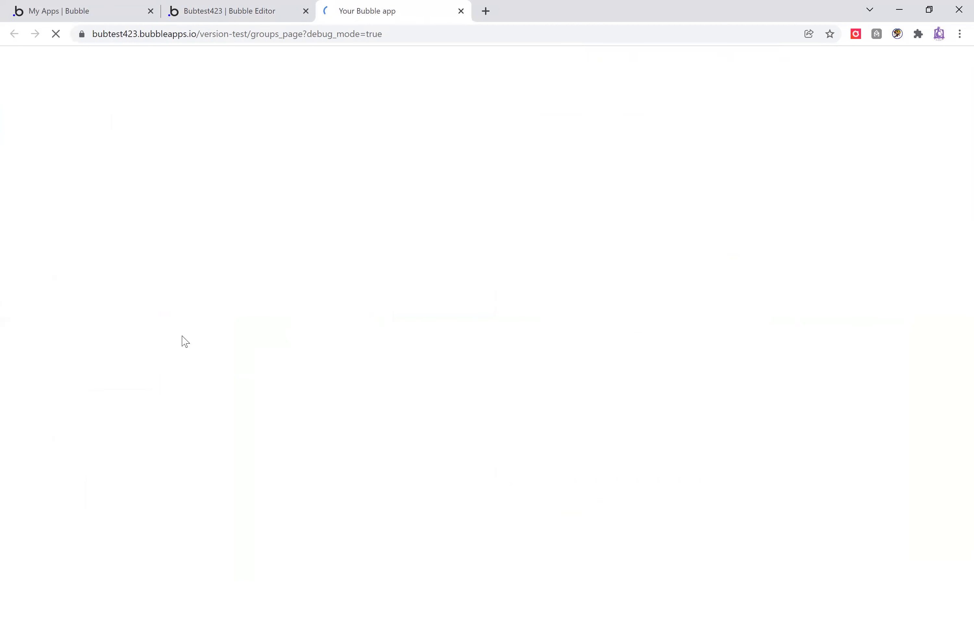
Save a new entry titled "laugh" through the input on the previewed page
click(581, 190)
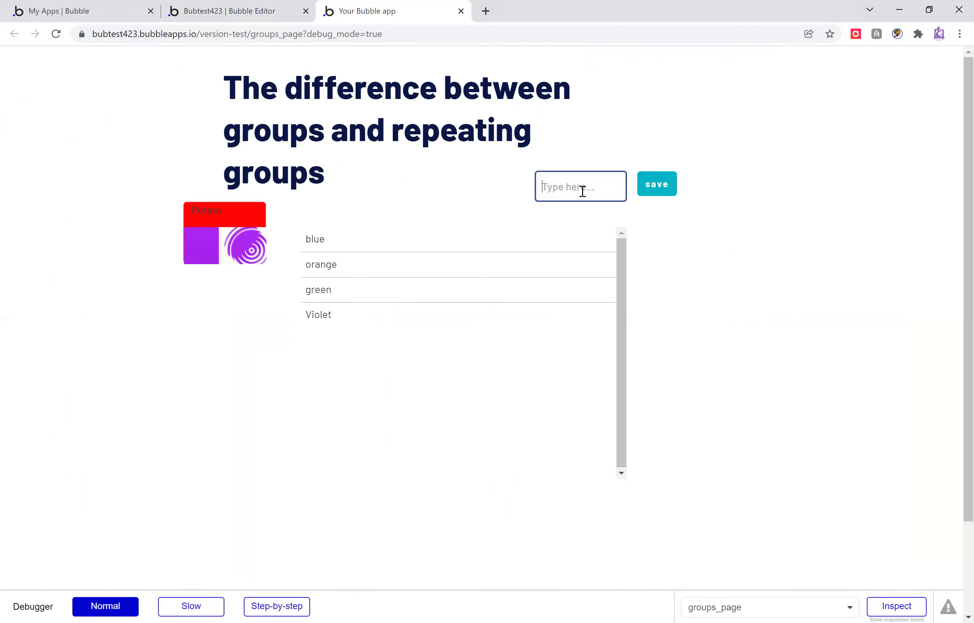
text(laugh)
click(649, 189)
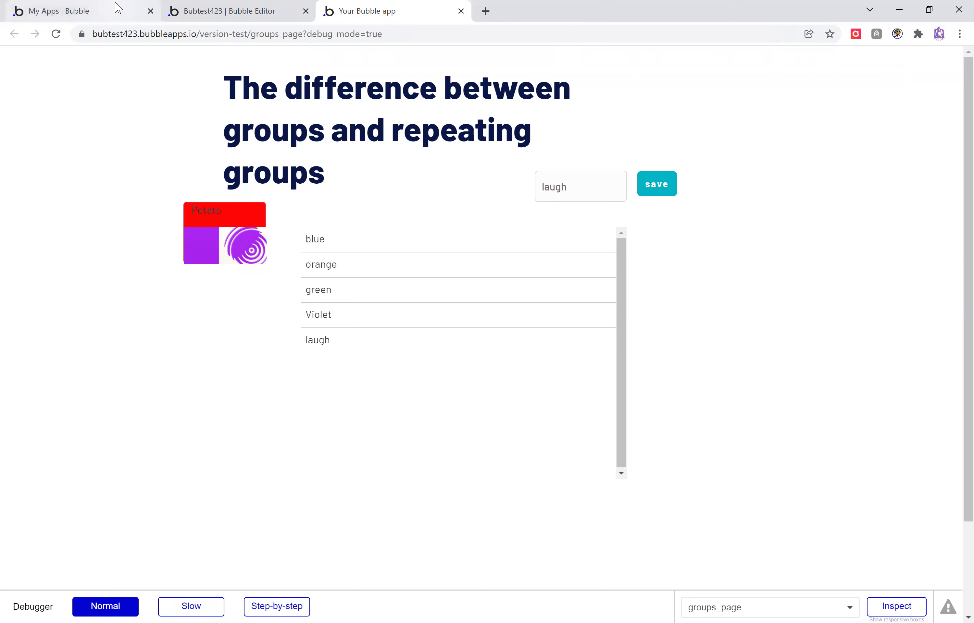
Return to the Bubble editor and move the repeating group to about 374 px from the page's left edge and 330 px from its top
click(187, 12)
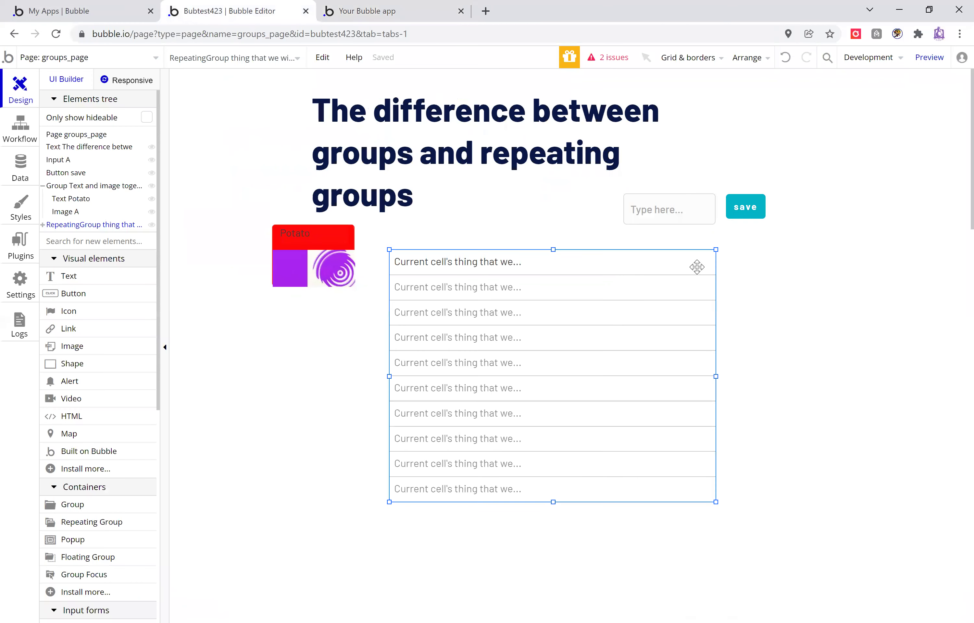
drag(692, 262, 878, 315)
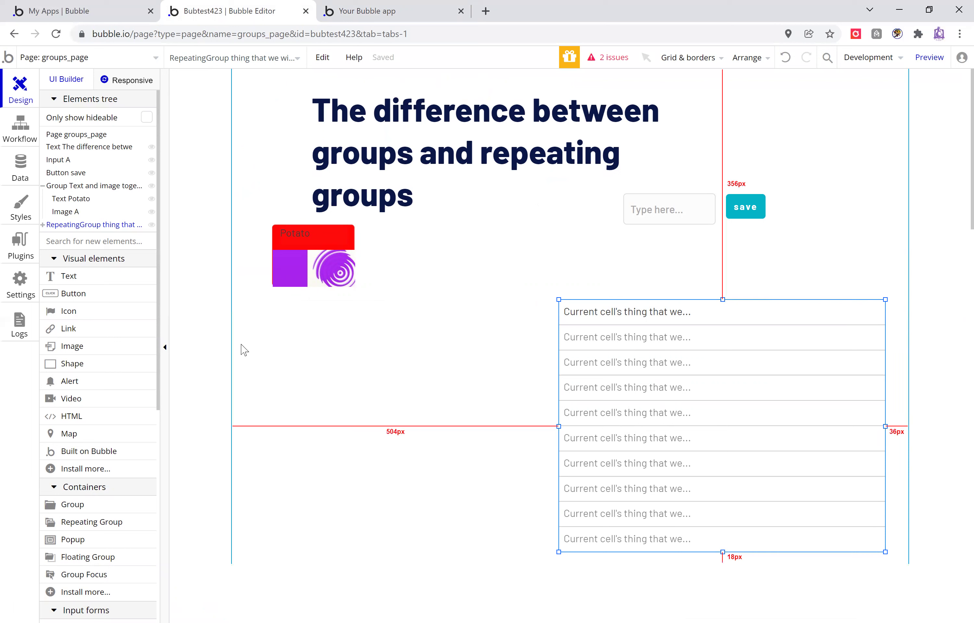
click(207, 347)
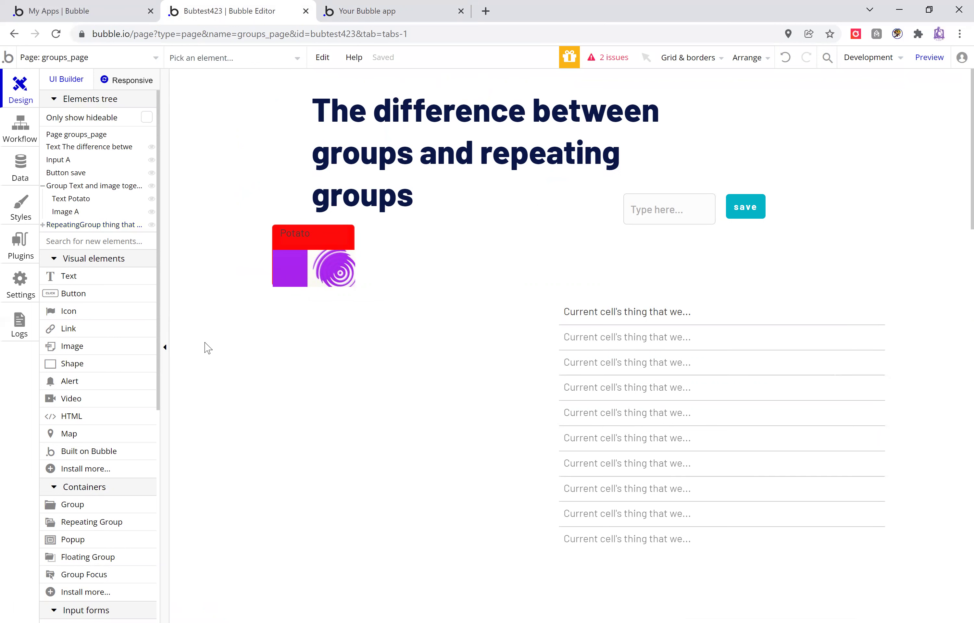
drag(742, 419, 658, 402)
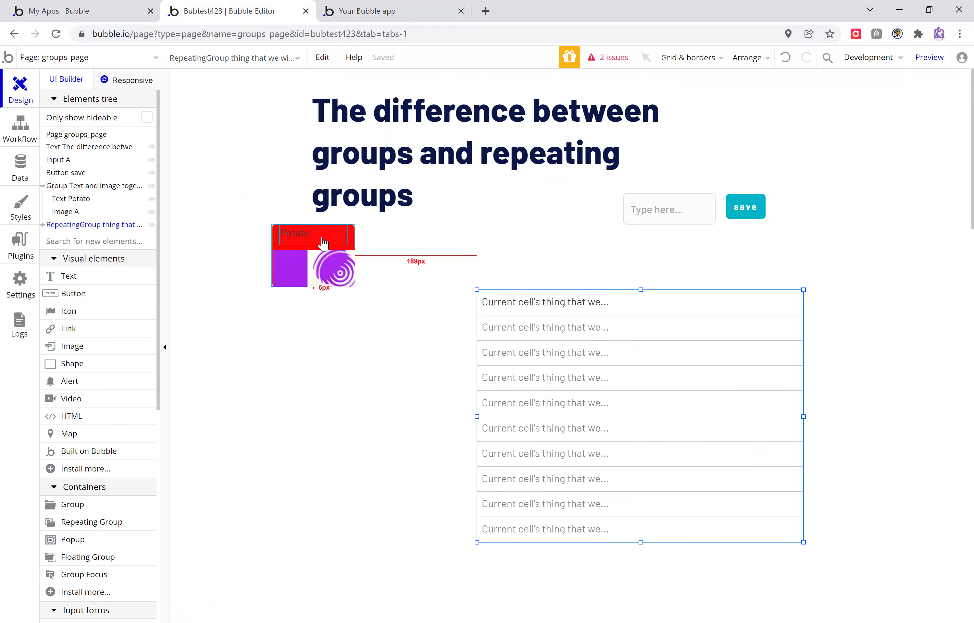
click(209, 399)
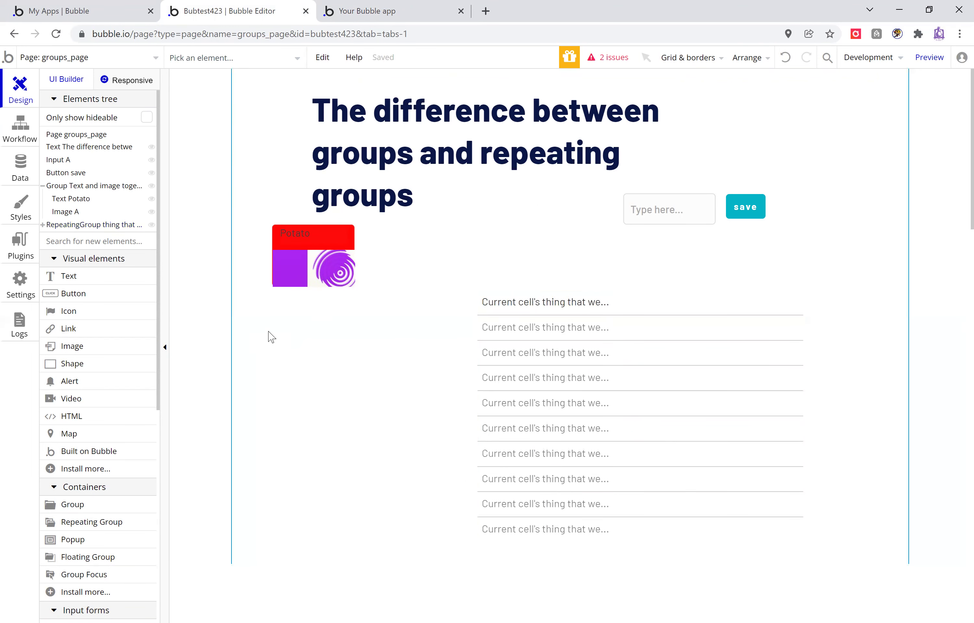
drag(732, 424, 824, 418)
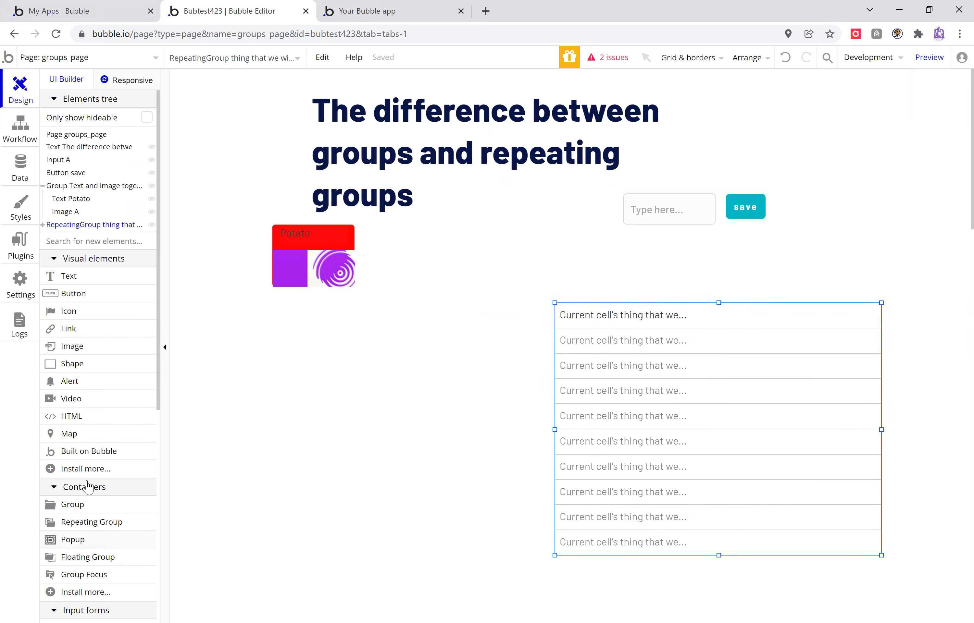
click(830, 450)
drag(830, 451, 750, 432)
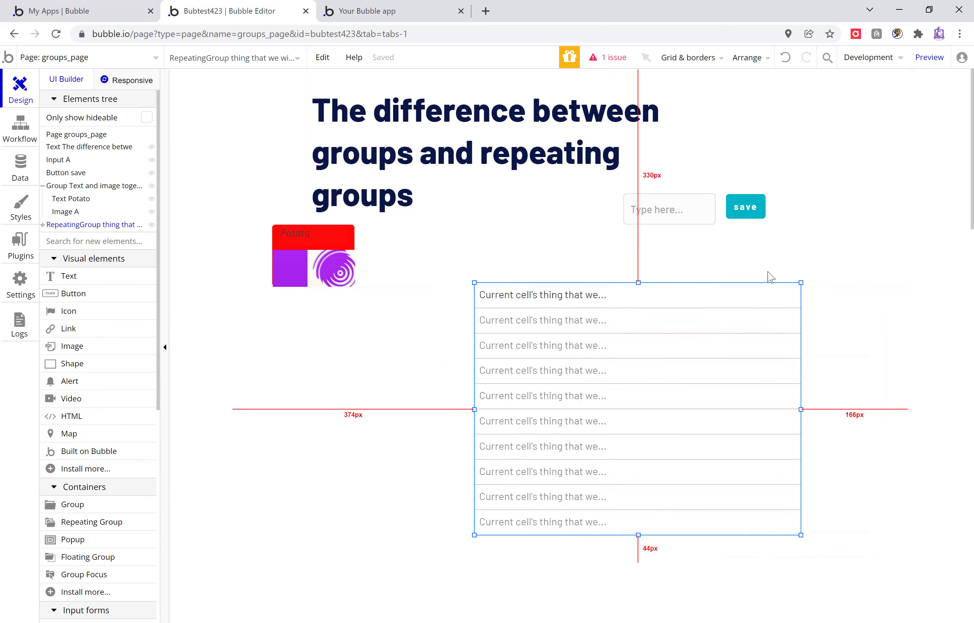
Draw a button about 335 by 35 px beneath the input and label it "Show all things"
click(79, 299)
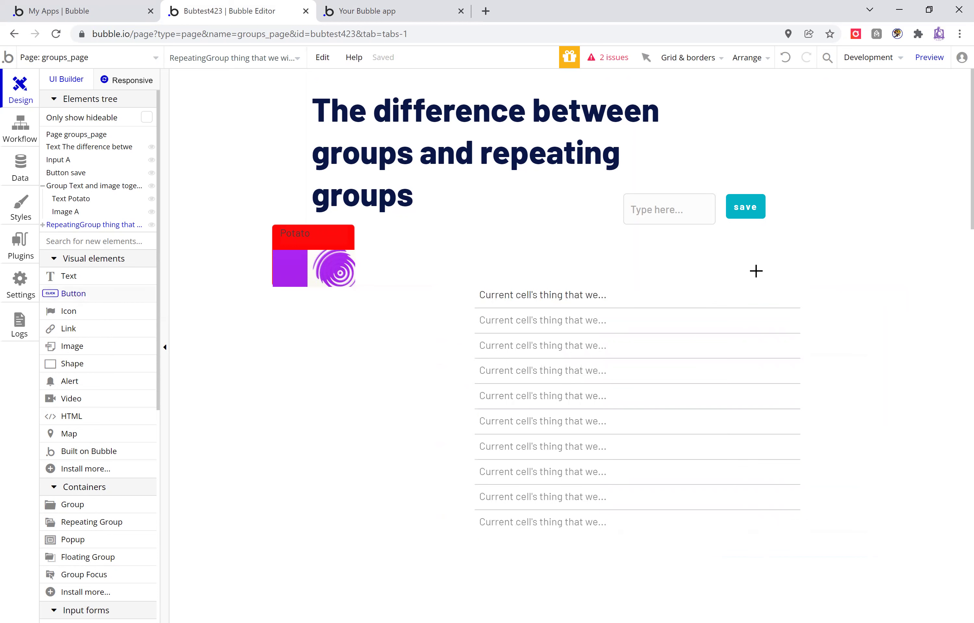
drag(557, 232, 773, 254)
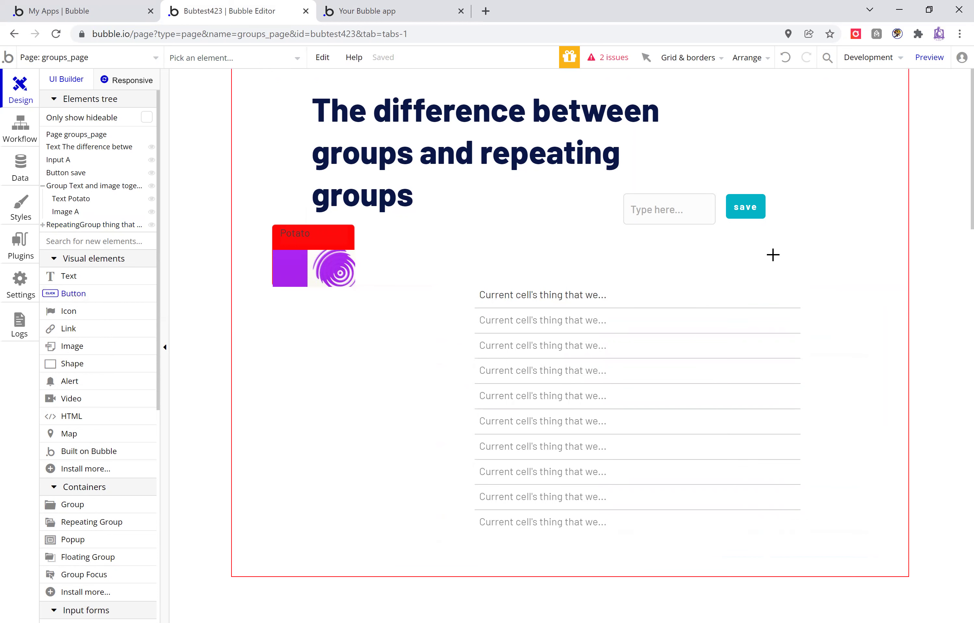
text(Sho)
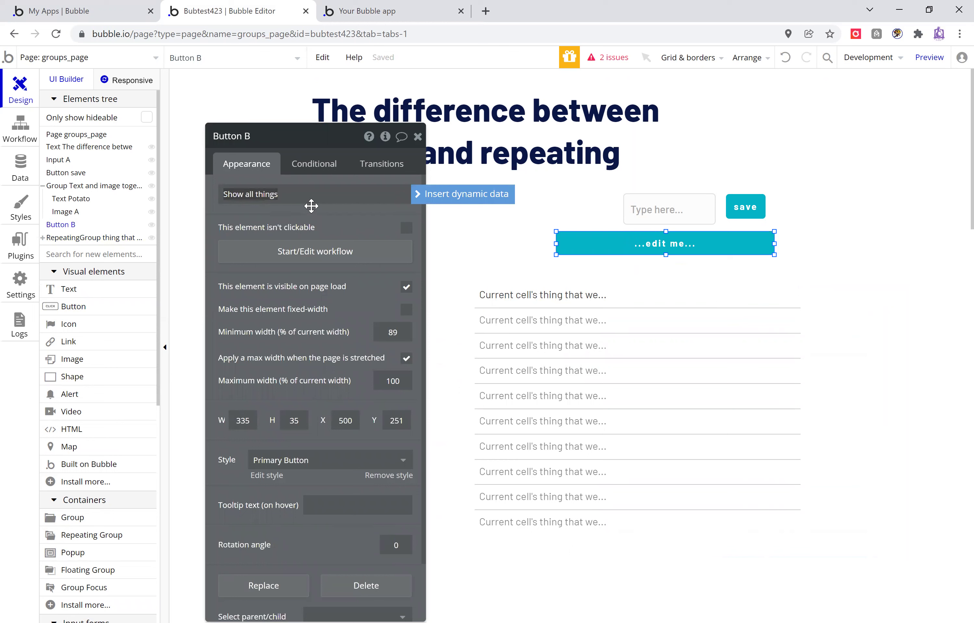
text(w all things)
click(418, 137)
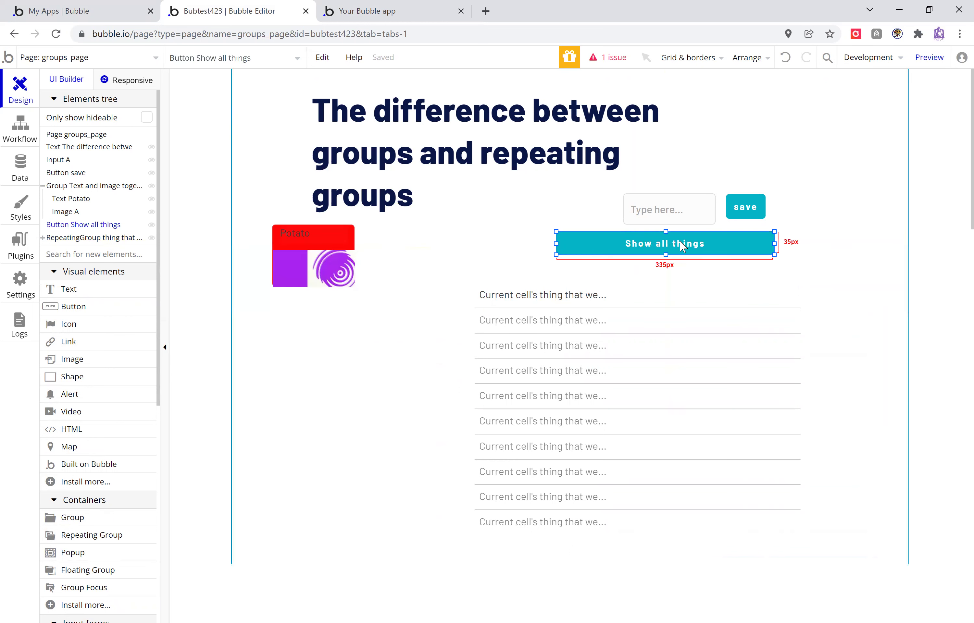
Nudge the "Show all things" and save buttons into line with each other and widen the input toward the left
drag(682, 246, 674, 240)
drag(748, 213, 743, 217)
click(651, 221)
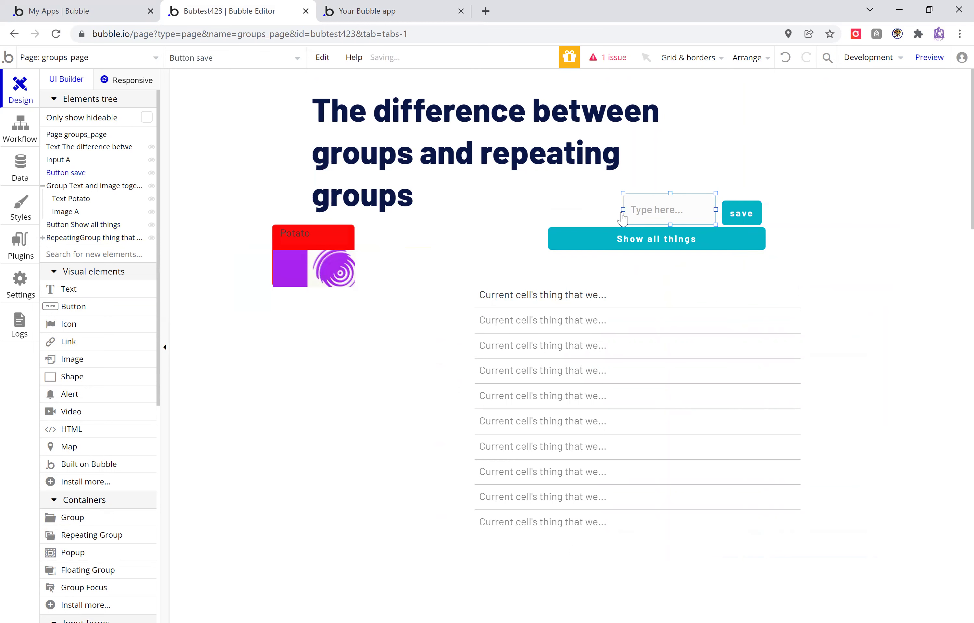
drag(623, 210, 579, 210)
Move the repeating group up beneath the "Show all things" button, leaving a small gap between them
click(578, 272)
drag(716, 320, 722, 295)
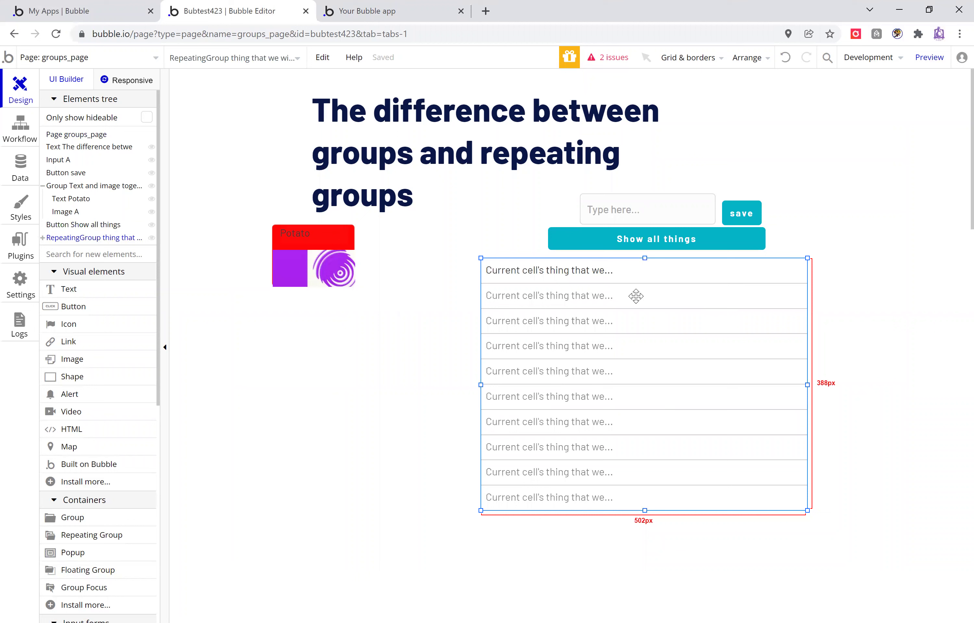
click(345, 442)
click(733, 374)
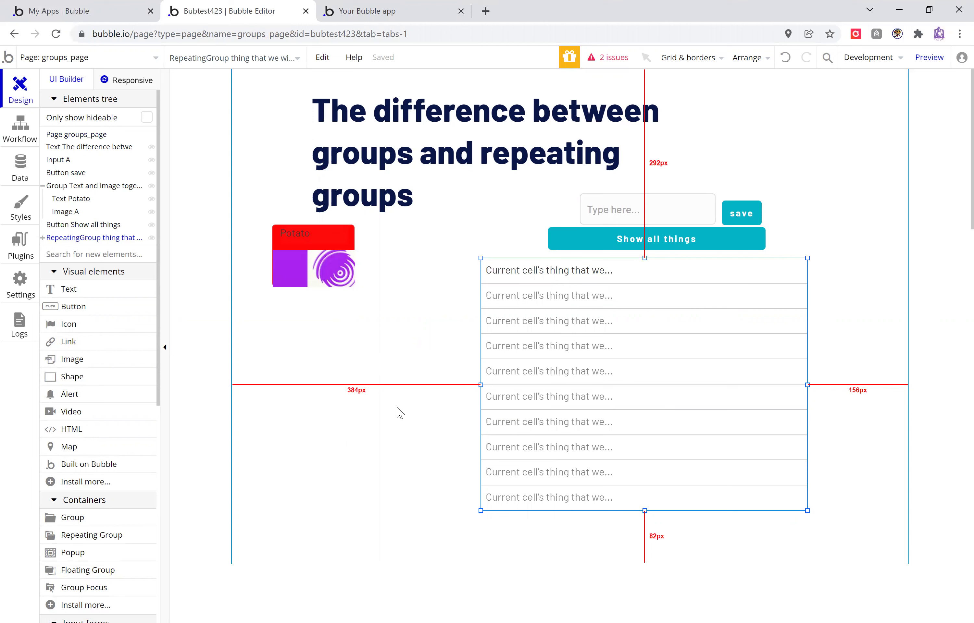
click(411, 437)
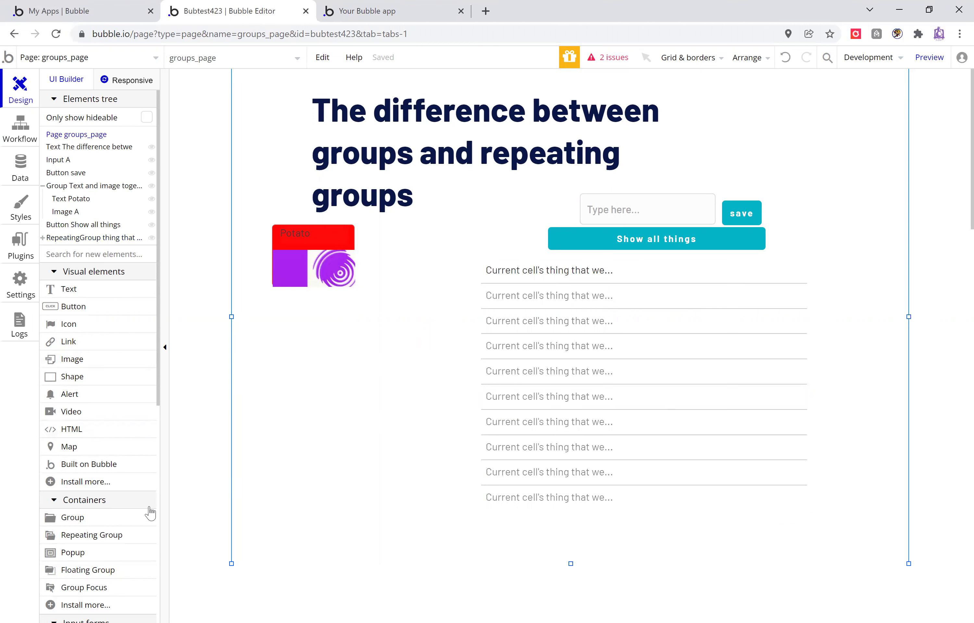
click(674, 437)
drag(675, 438, 677, 448)
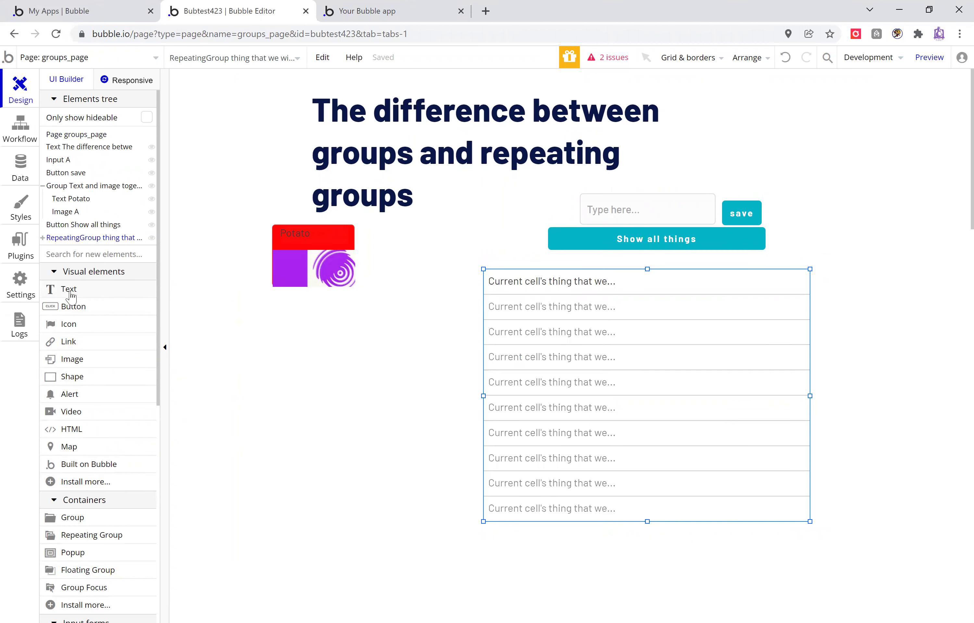
Add the text 'All "Things that we can change"', about 213 px wide, between the "Show all things" button and the repeating group
click(69, 291)
click(475, 248)
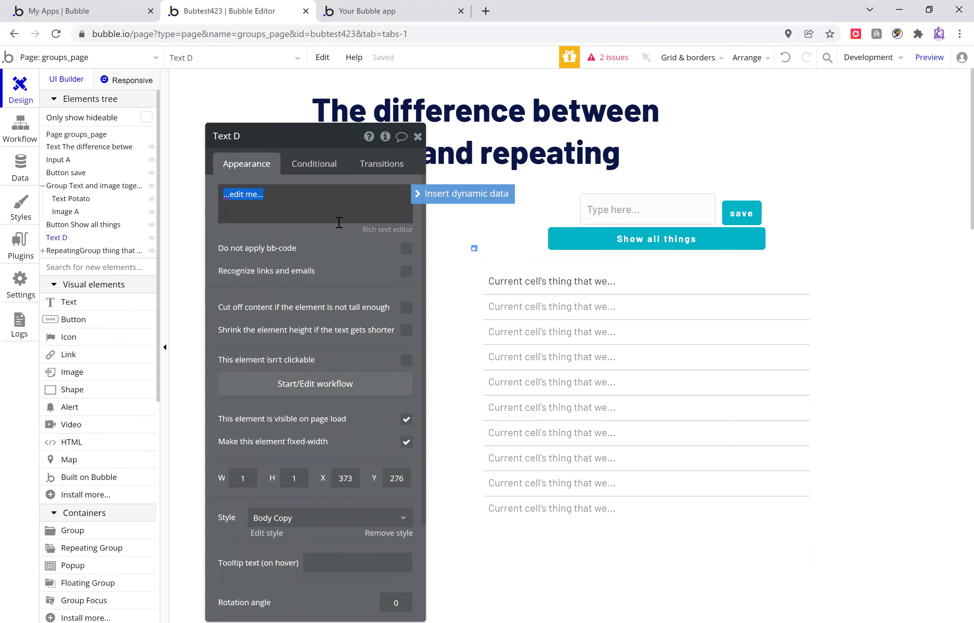
text(All "Things that we can change)
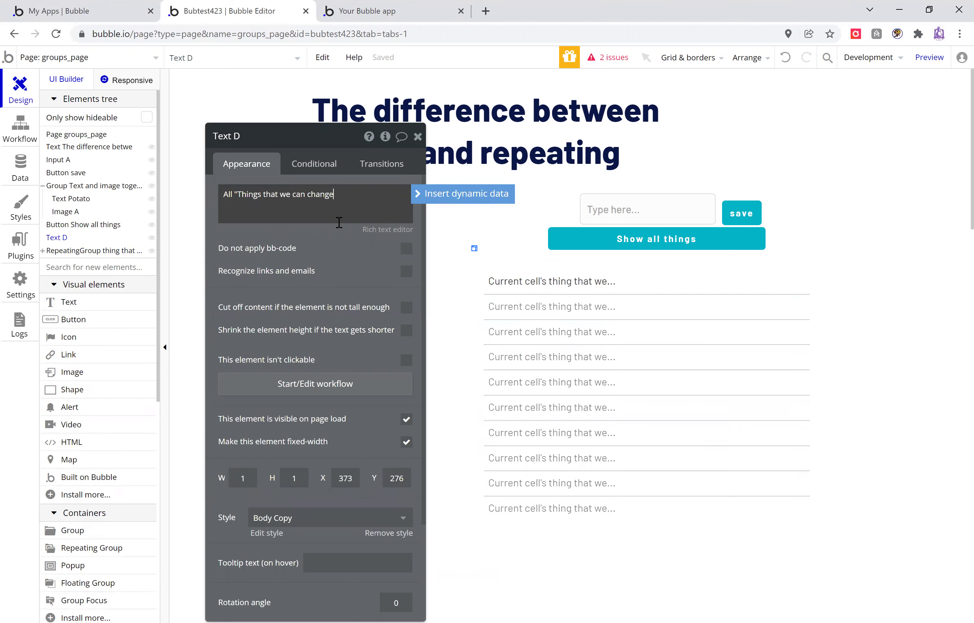
click(417, 137)
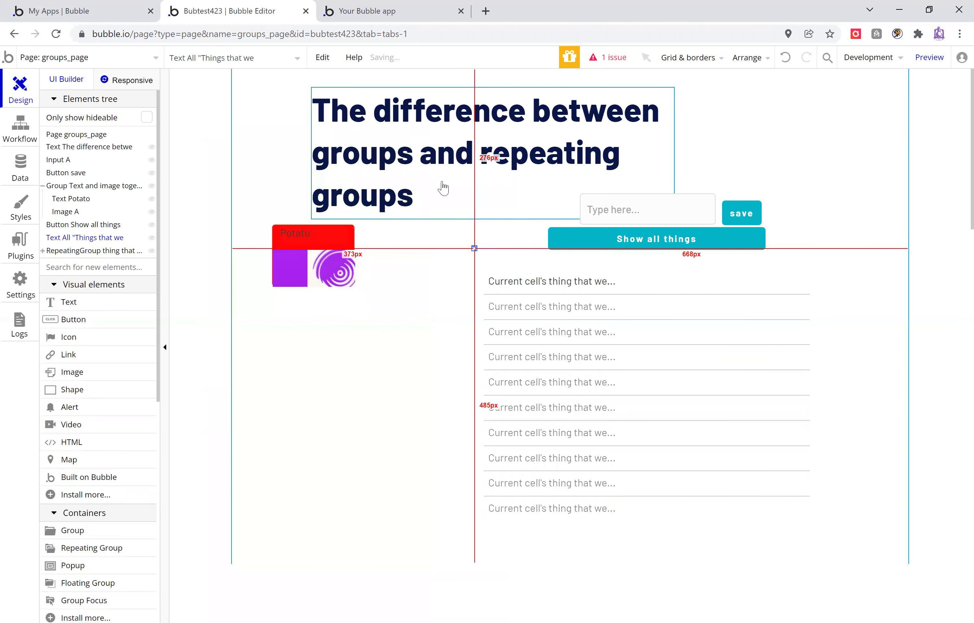
drag(470, 248, 560, 270)
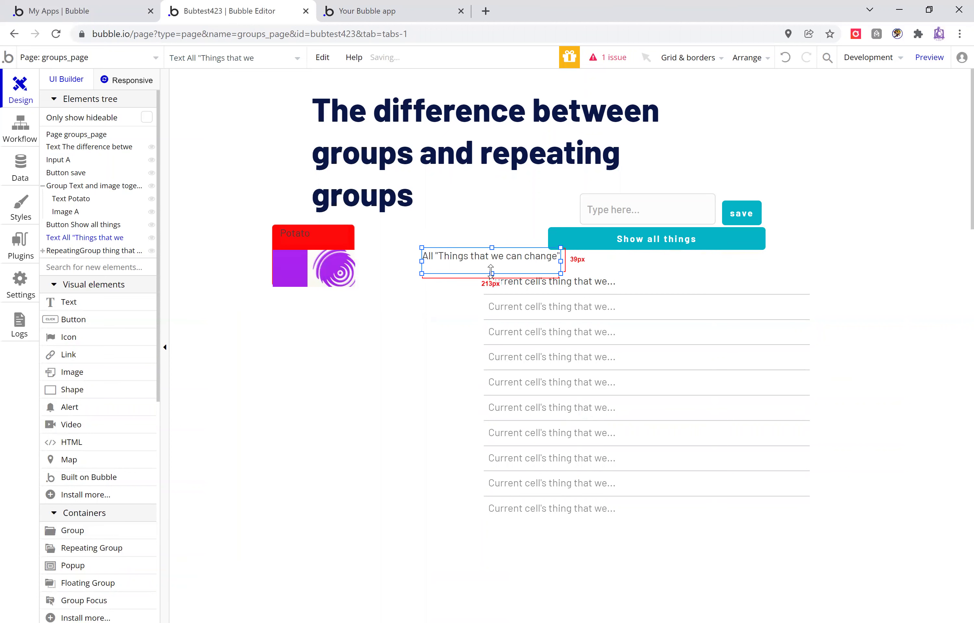
drag(491, 272, 642, 269)
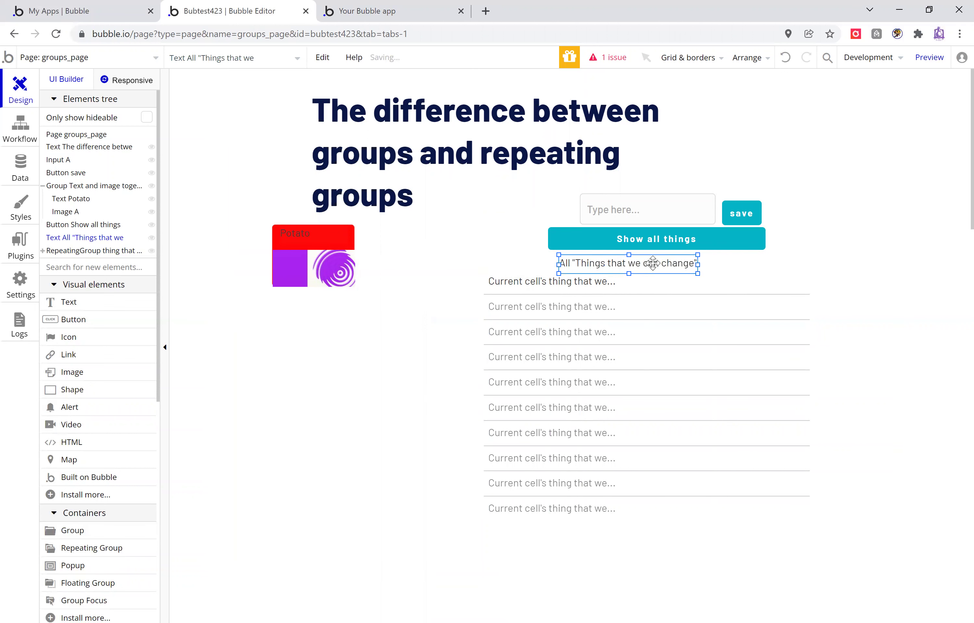
Group the new title text with the repeating group and name the container "Group Show all things"
right_click(676, 323)
click(769, 264)
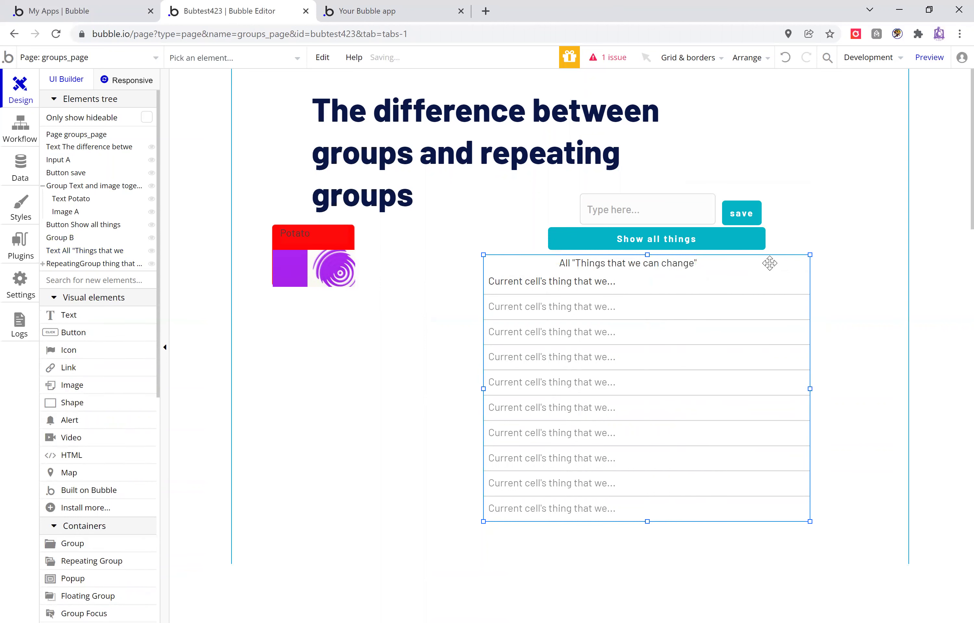
double_click(804, 259)
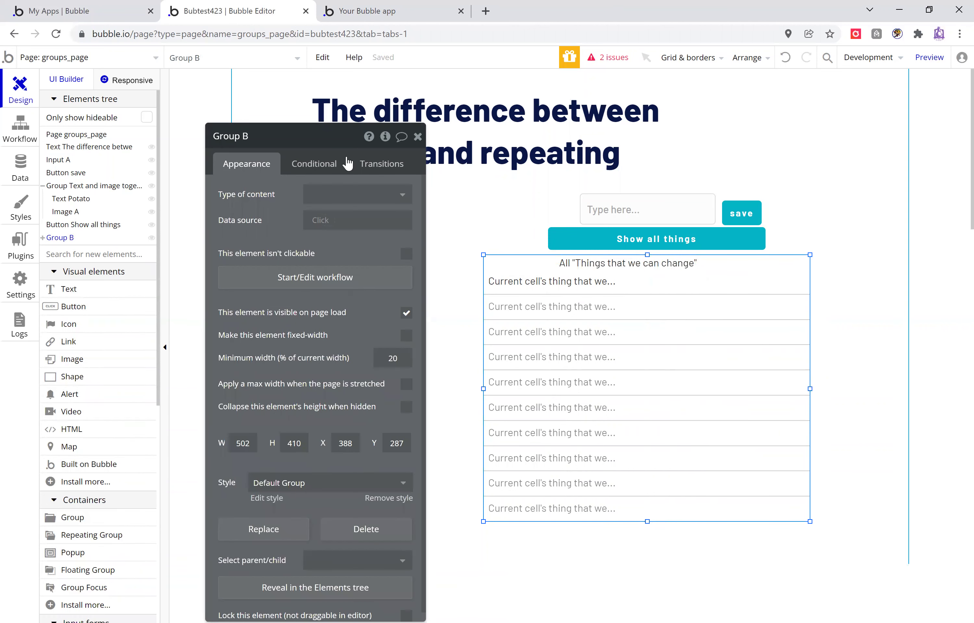
click(324, 137)
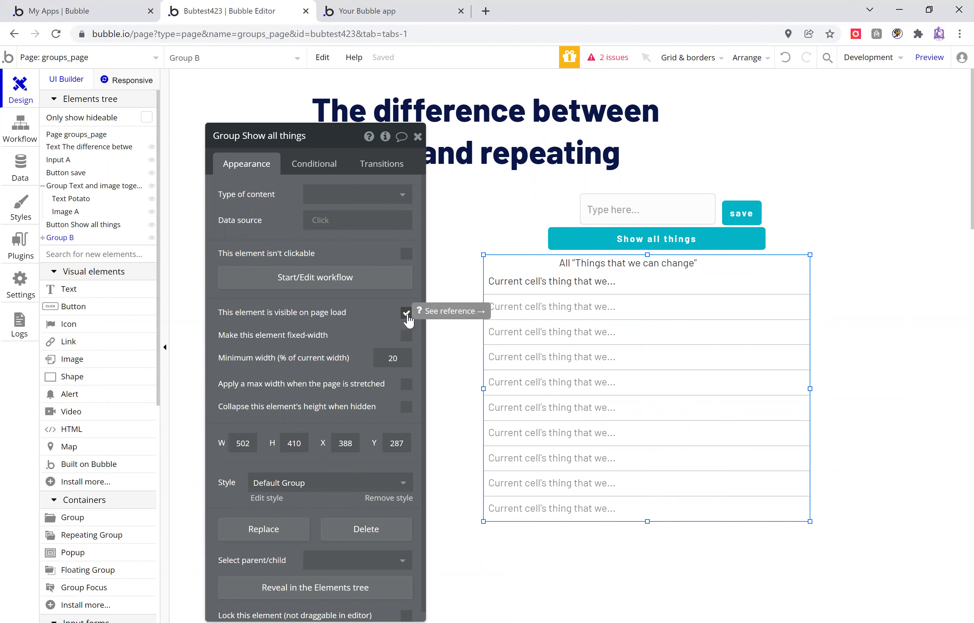
Make Group Show all things not visible on page load and collapse its height when hidden
click(406, 313)
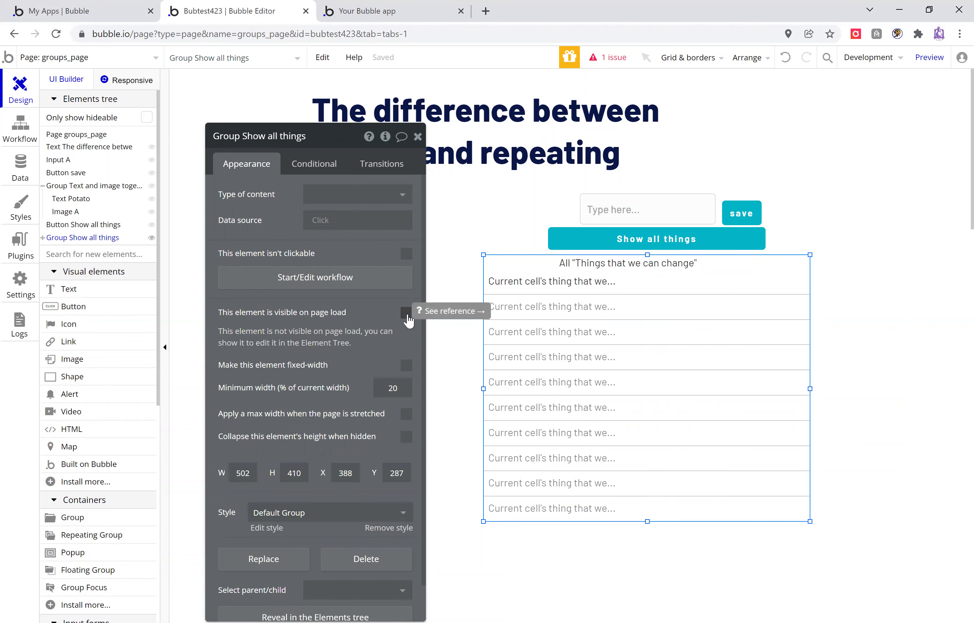
click(407, 438)
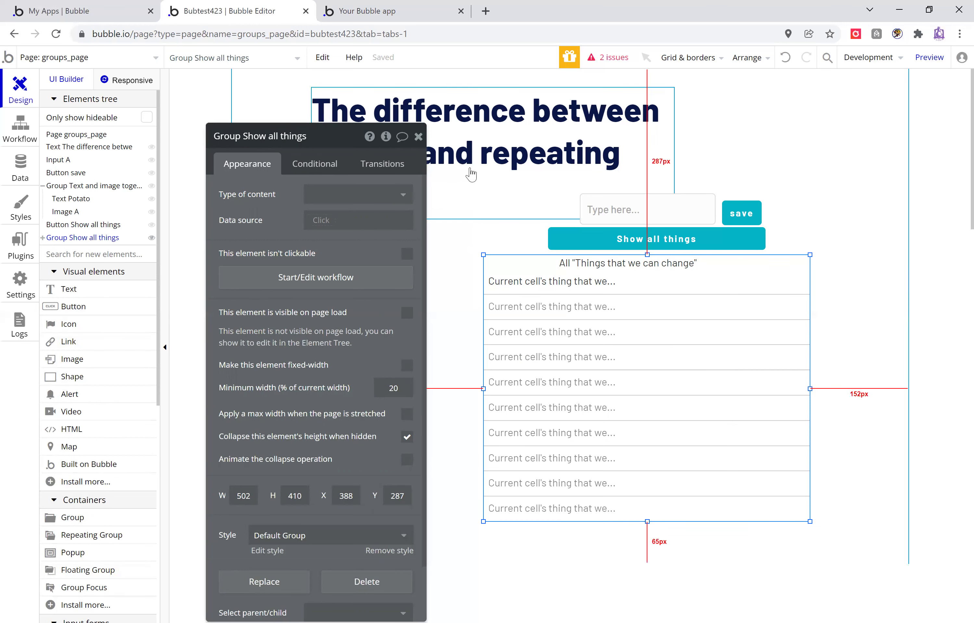
click(418, 137)
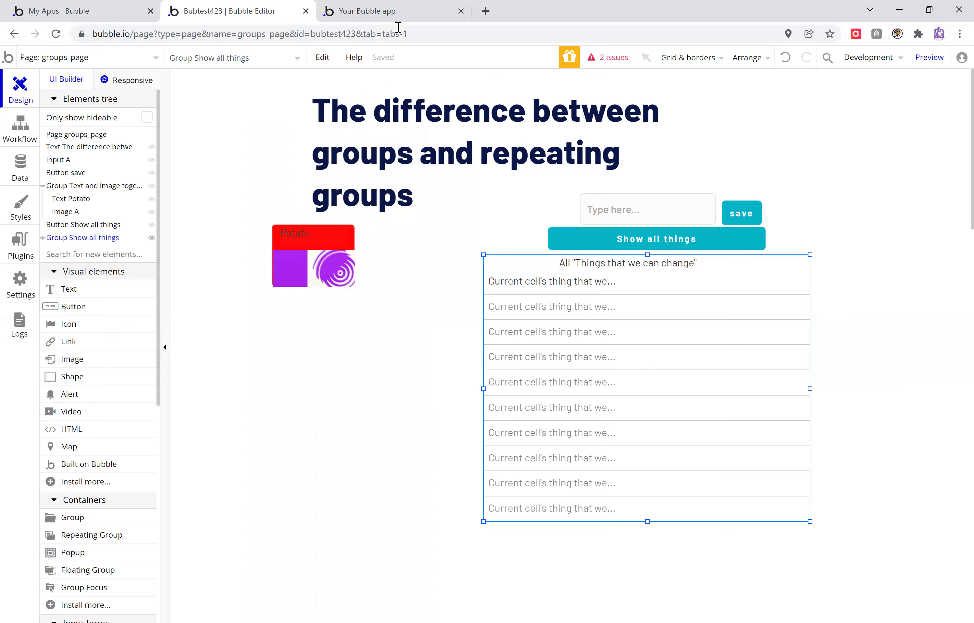
Create a workflow for the "Show all things" button with a Toggle element action targeting Group Show all things
double_click(591, 235)
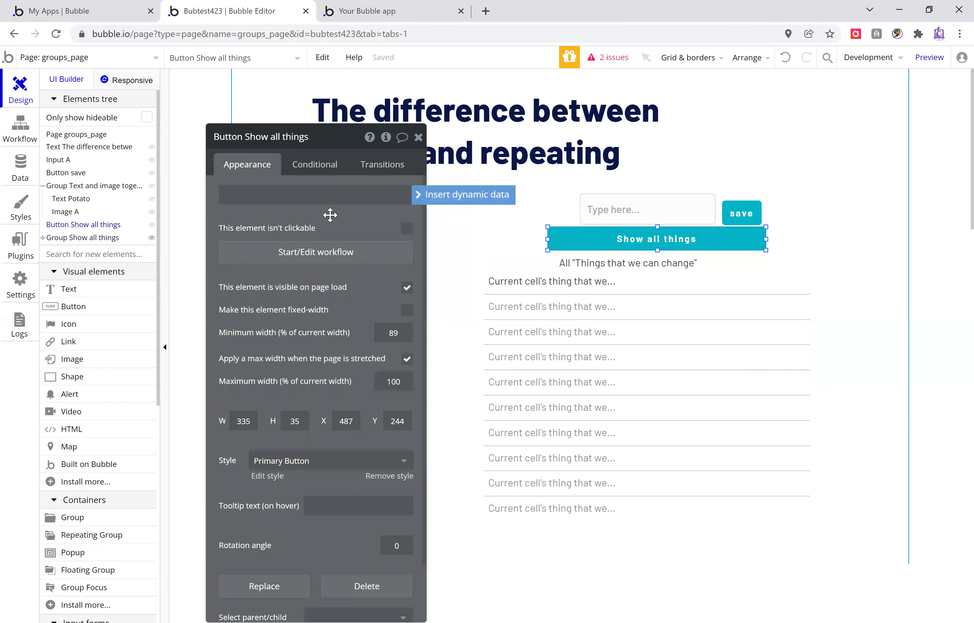
click(294, 256)
click(95, 234)
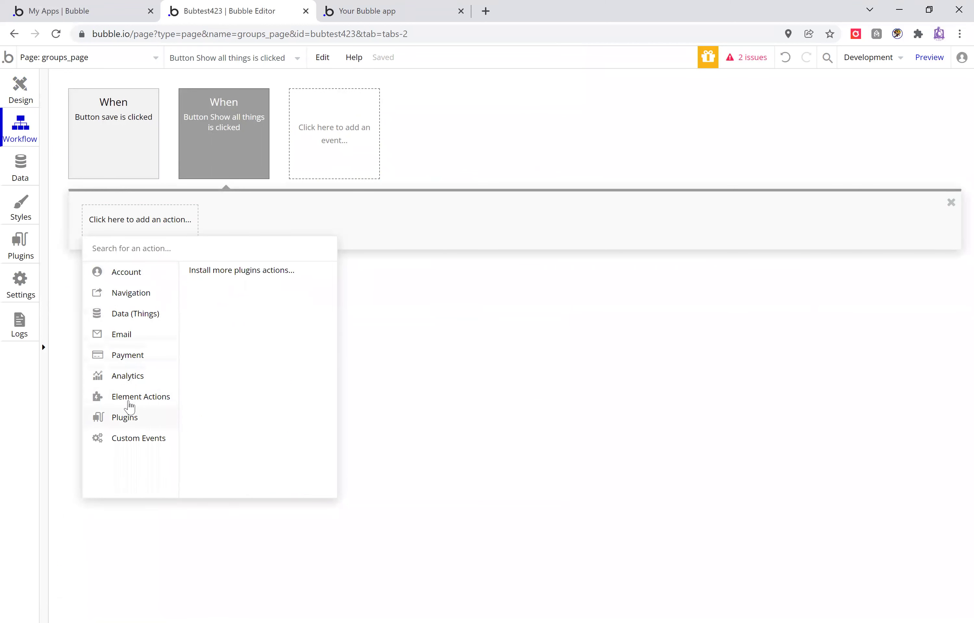
mouse_move(124, 398)
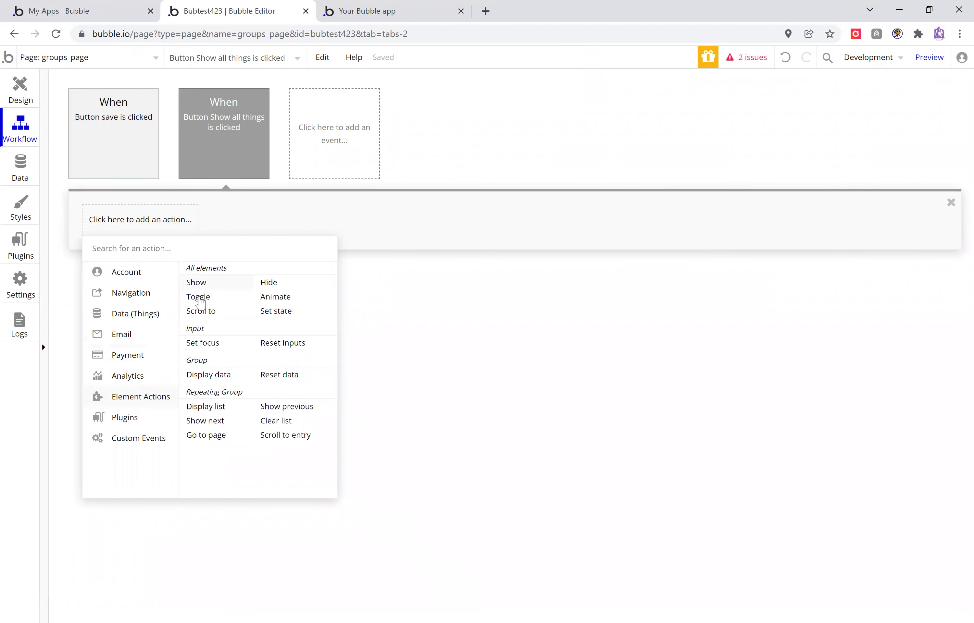
click(203, 298)
click(322, 180)
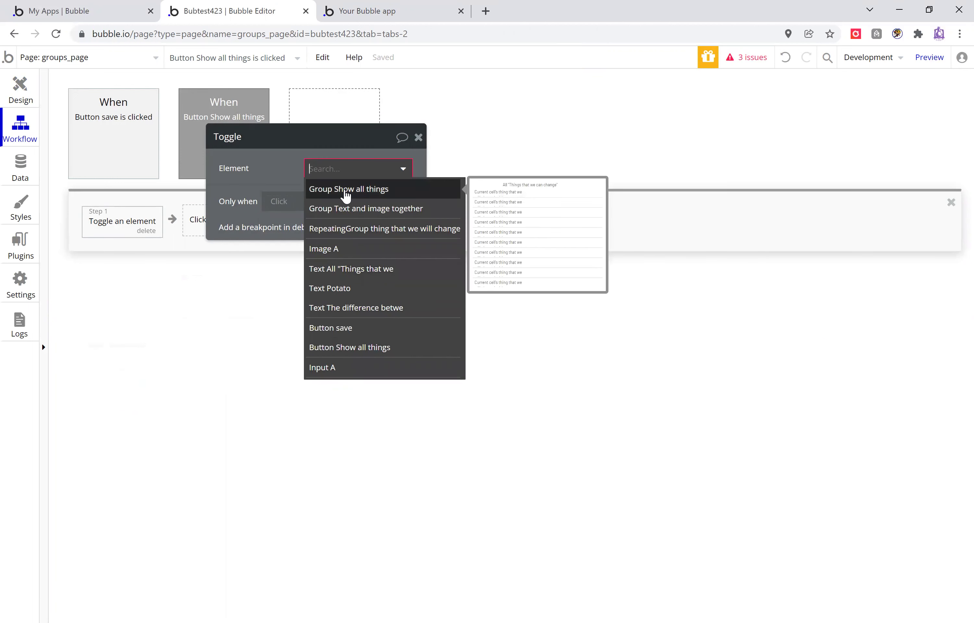
click(346, 190)
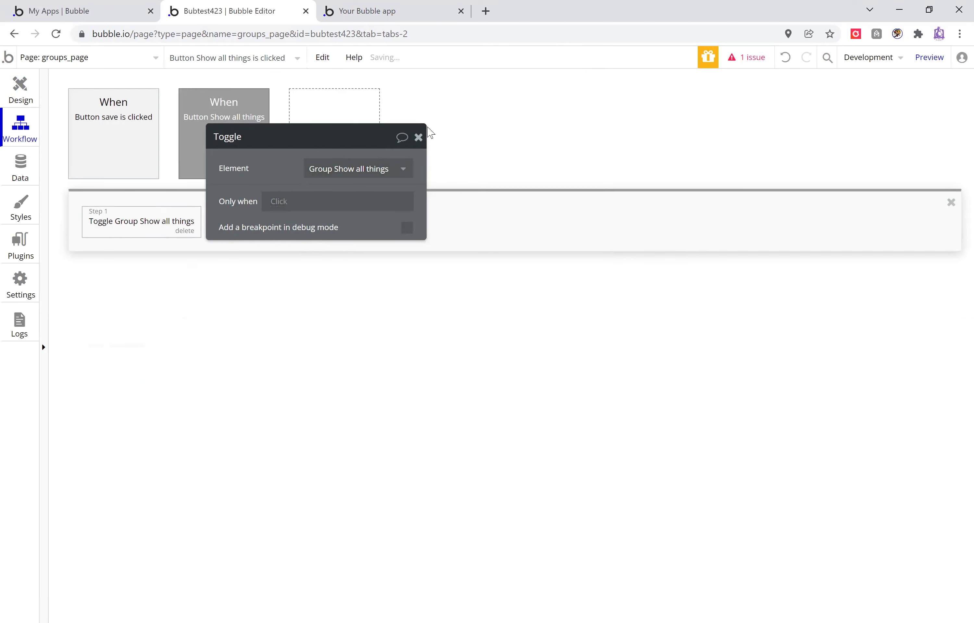
click(418, 137)
Return to the page design and apply the Group - Border style to Group Show all things
click(30, 94)
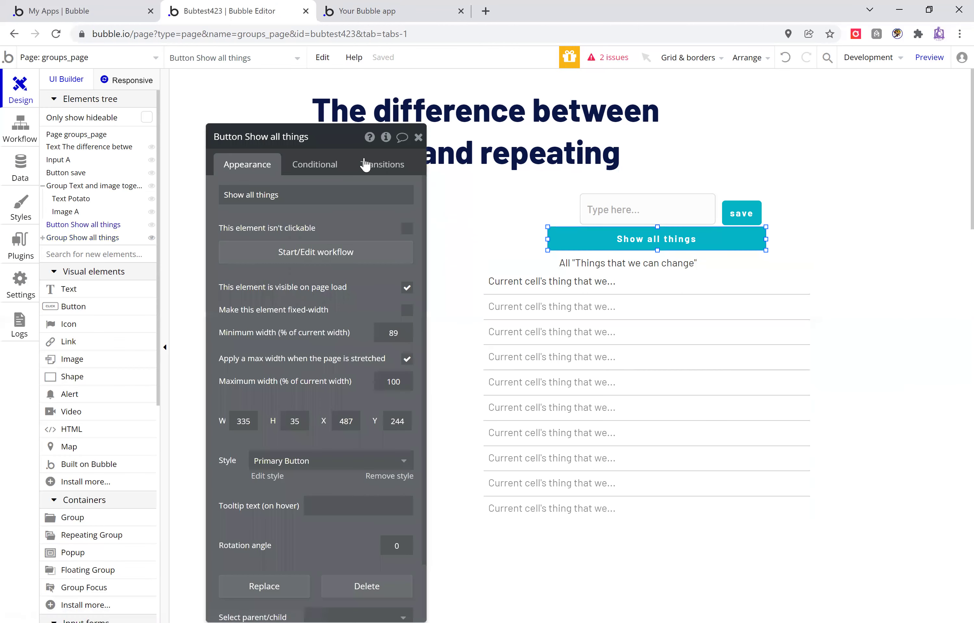
key(Escape)
click(596, 301)
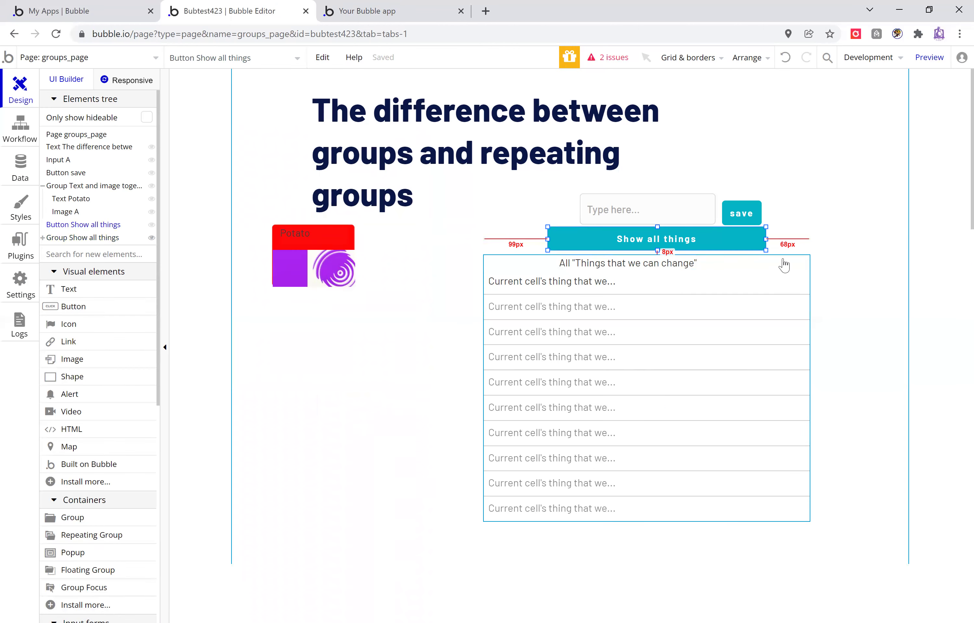
double_click(790, 258)
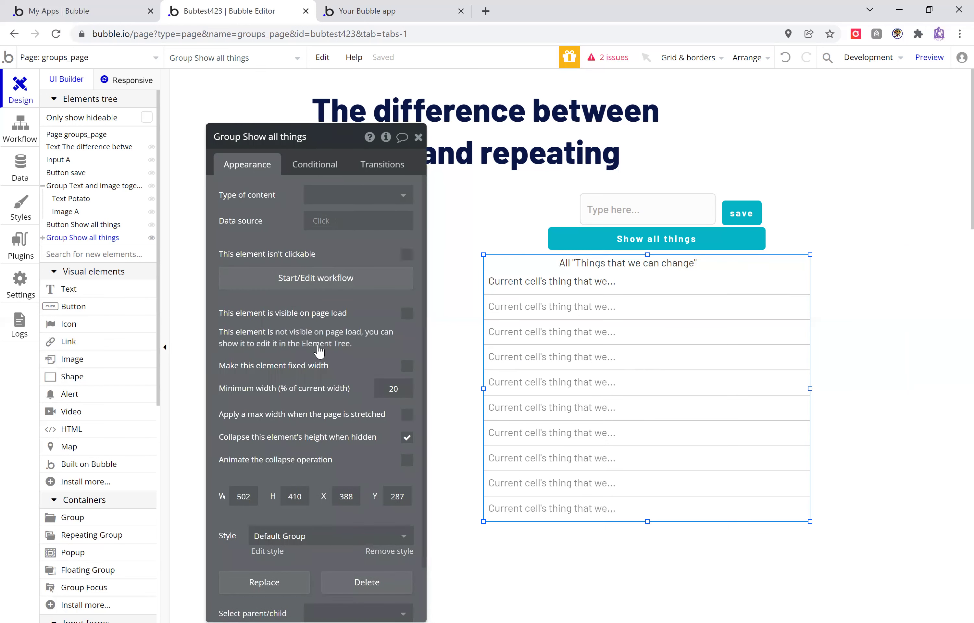
click(295, 539)
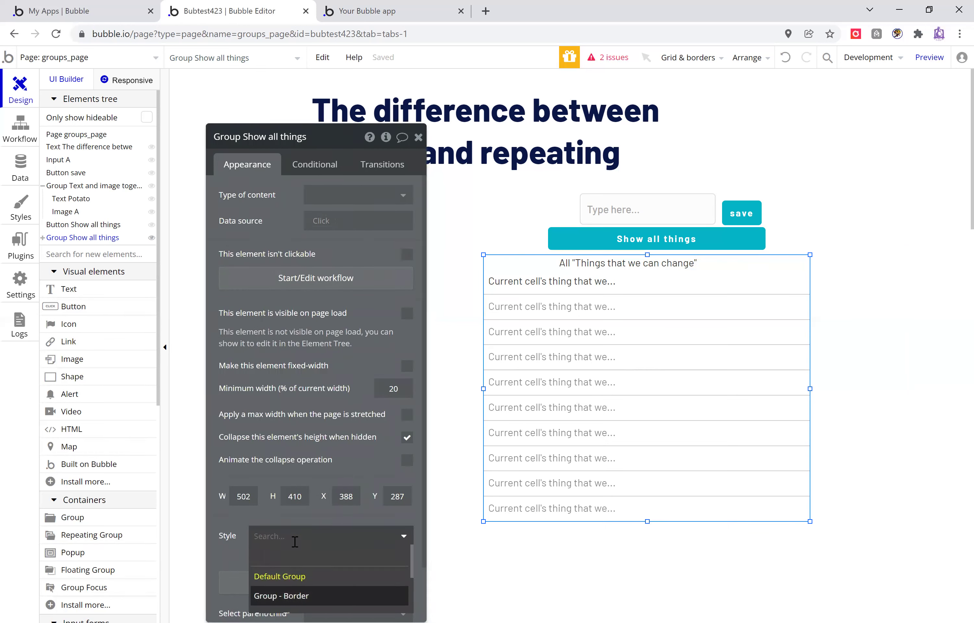
click(282, 596)
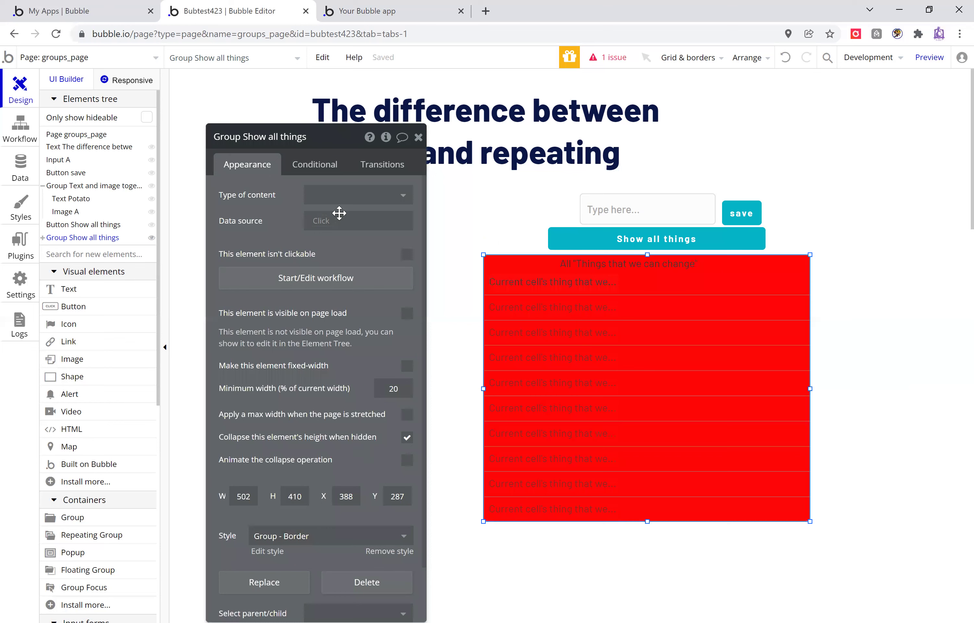
Set the background colour of the Group - Border style to white (#FFFFFF) and return to the page design
click(267, 552)
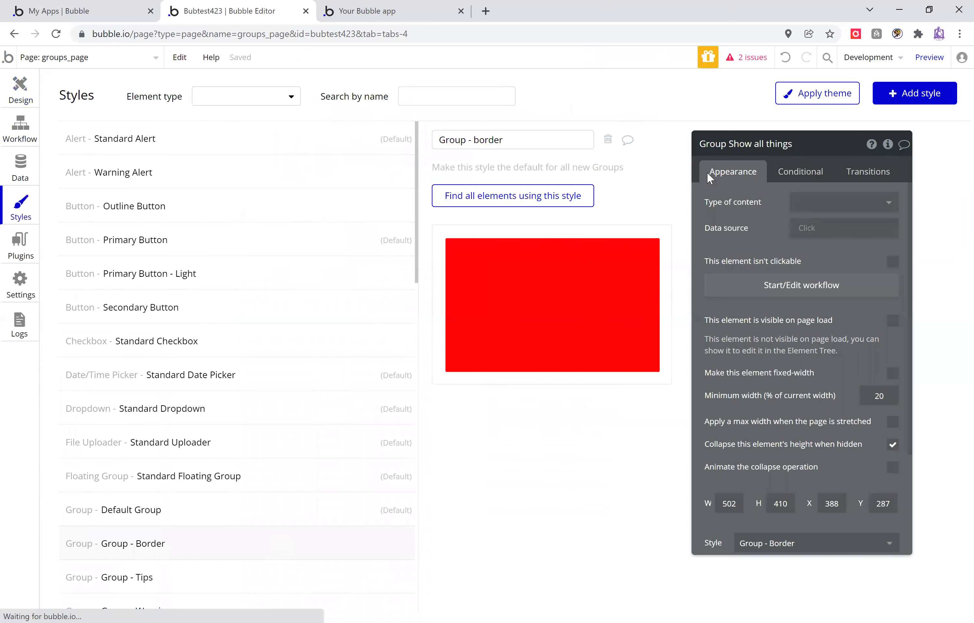
click(837, 205)
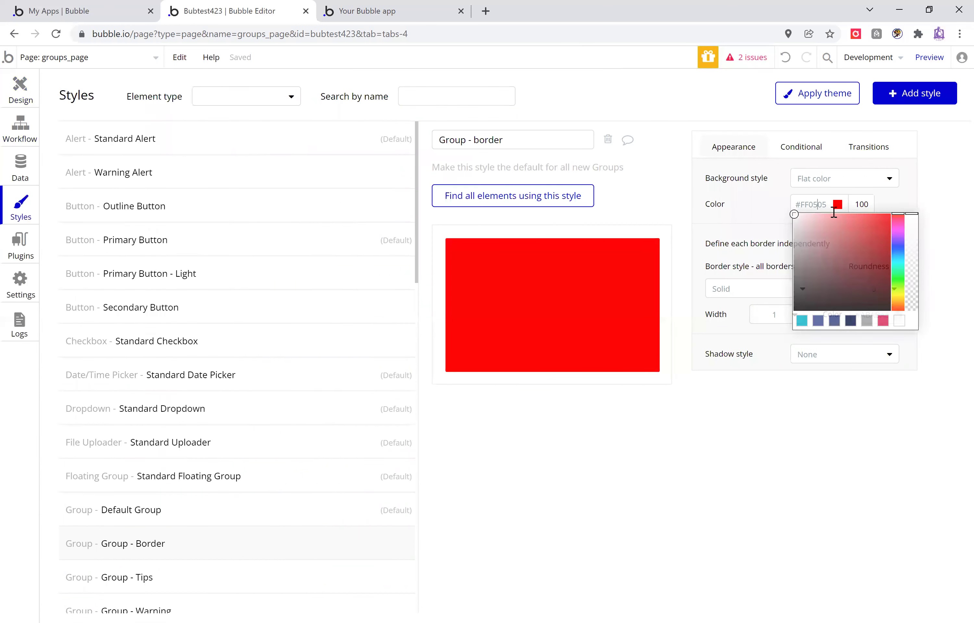
drag(910, 214, 935, 195)
click(900, 323)
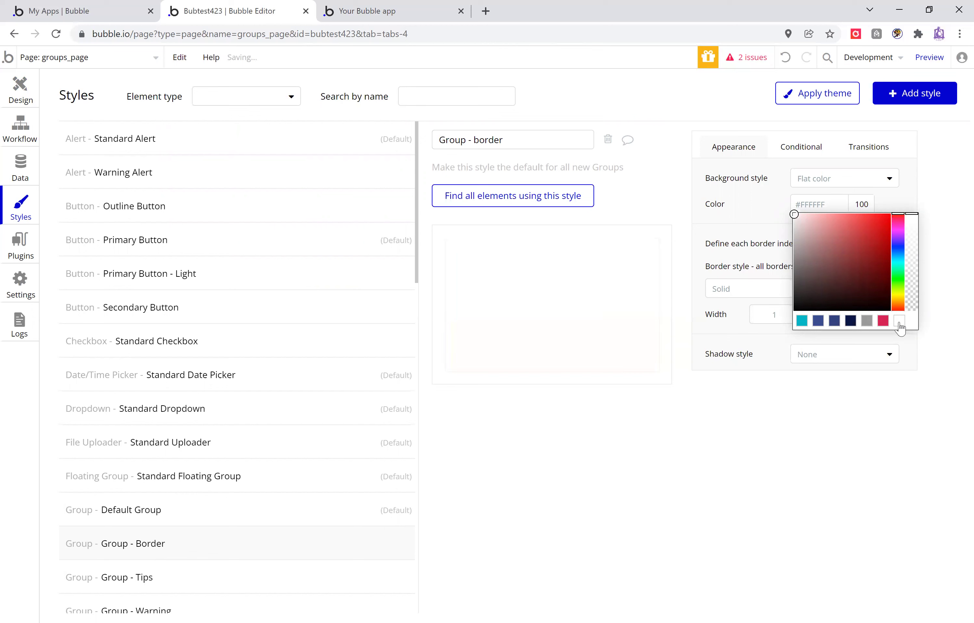
click(653, 450)
click(20, 87)
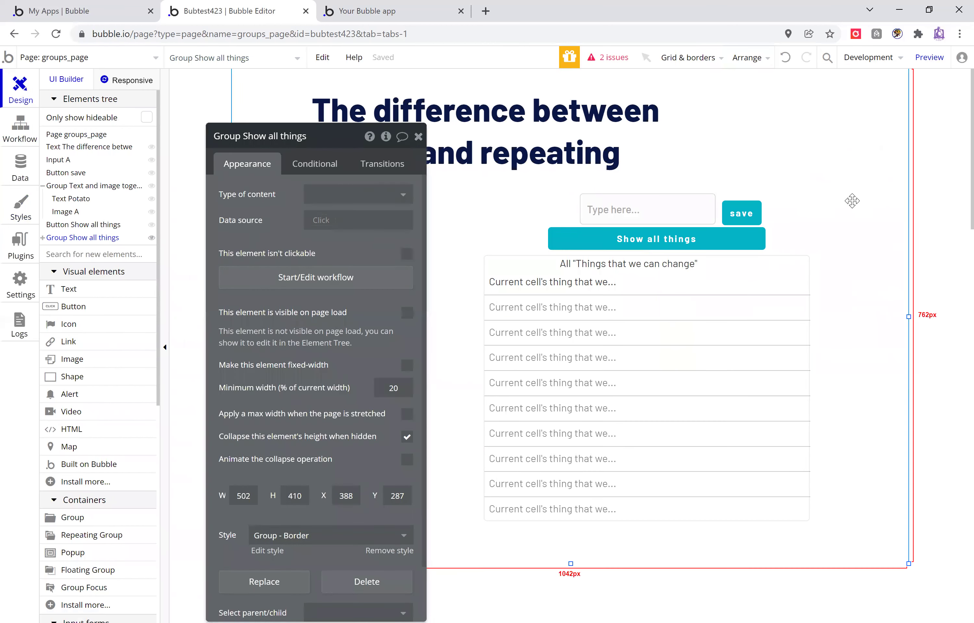
Reload the app preview and test that the "Show all things" button toggles the list group
click(852, 201)
click(929, 57)
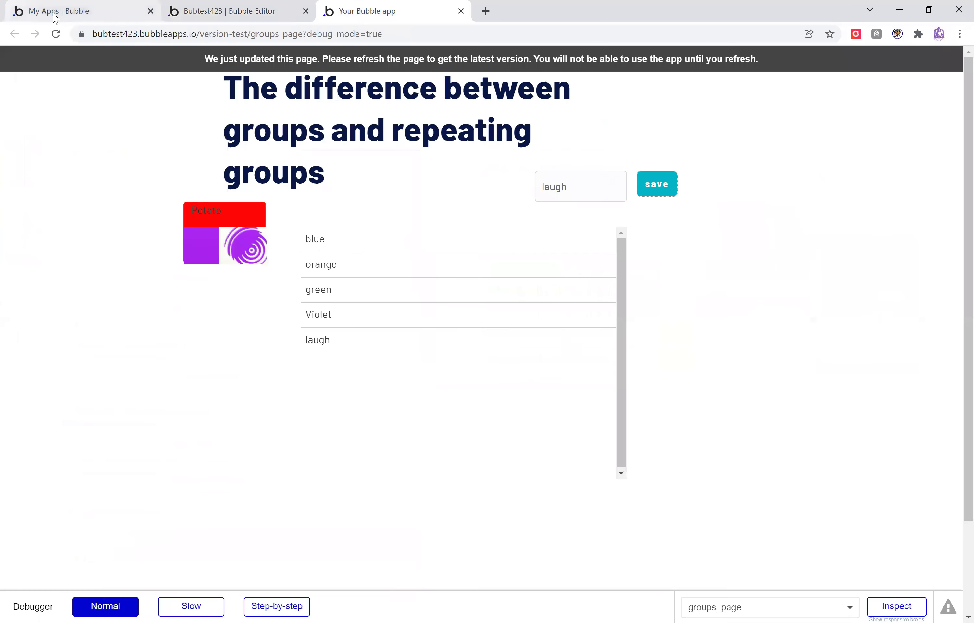
click(56, 34)
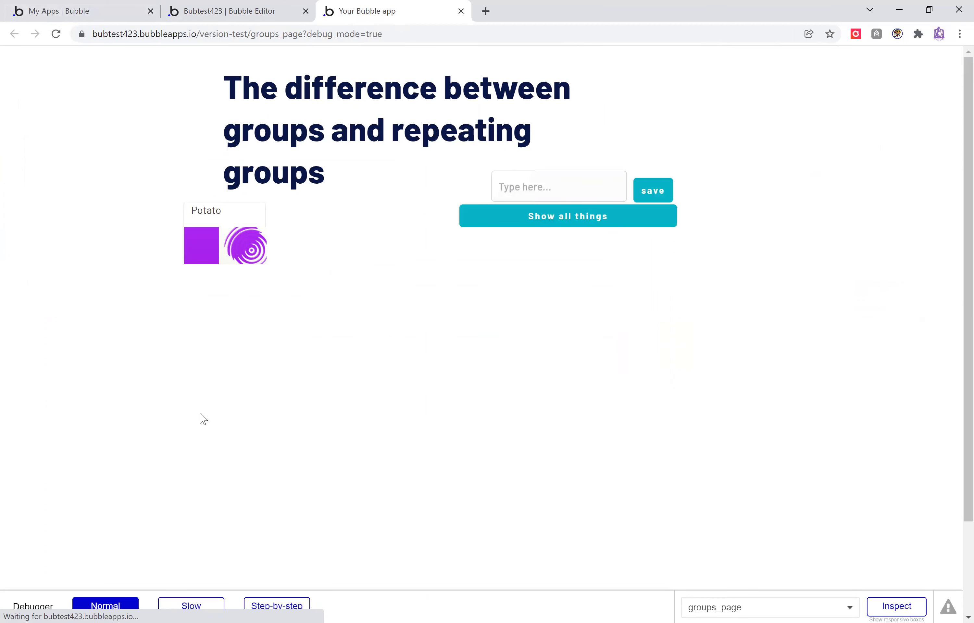
click(489, 225)
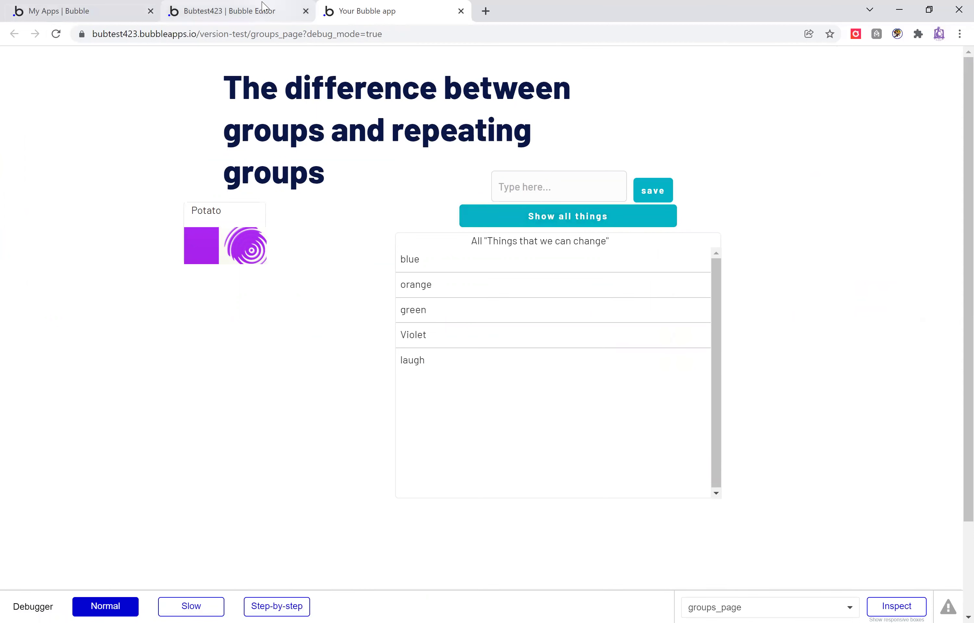
Back in the editor, turn on the animated collapse for Group Show all things
click(253, 13)
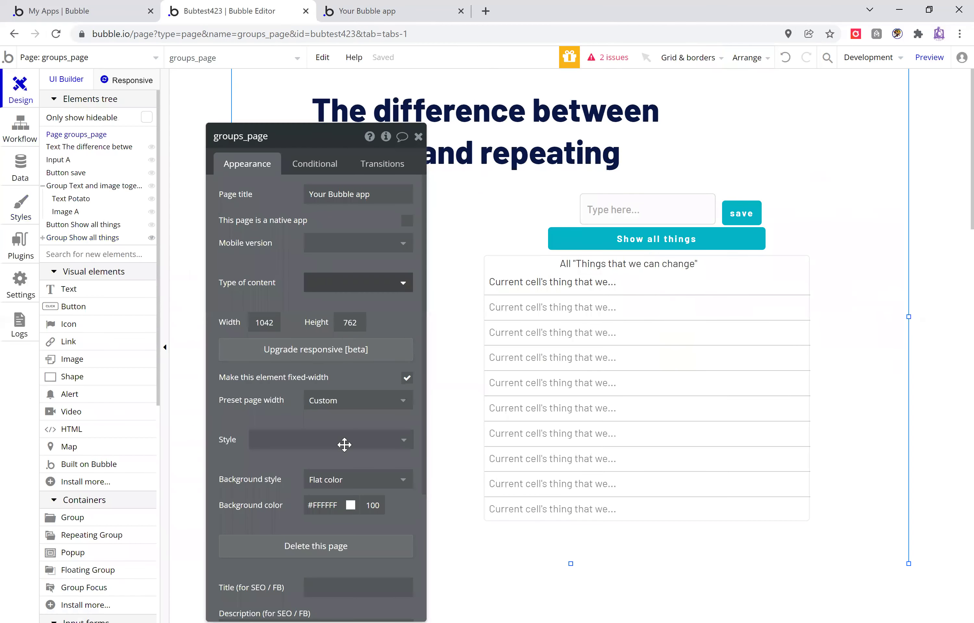
click(795, 264)
click(407, 459)
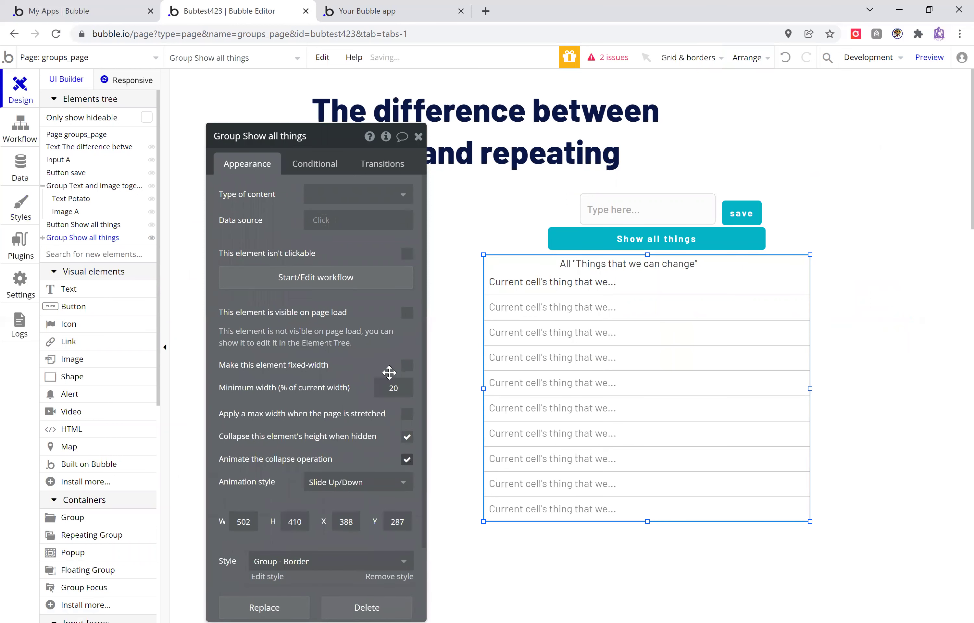
Reload the app preview and toggle the list repeatedly with "Show all things" to check the collapse animation
click(368, 11)
click(56, 35)
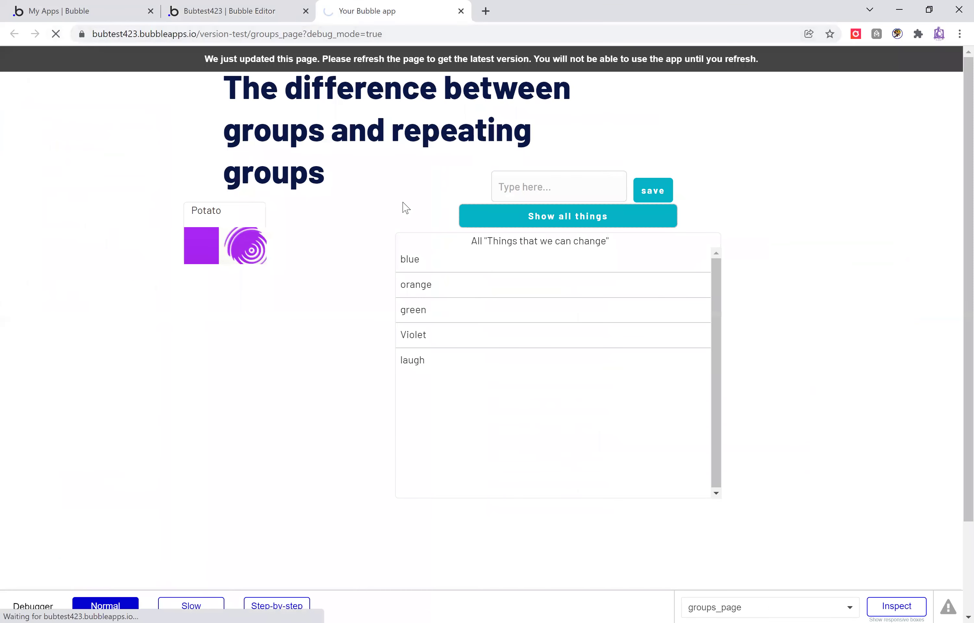
click(606, 220)
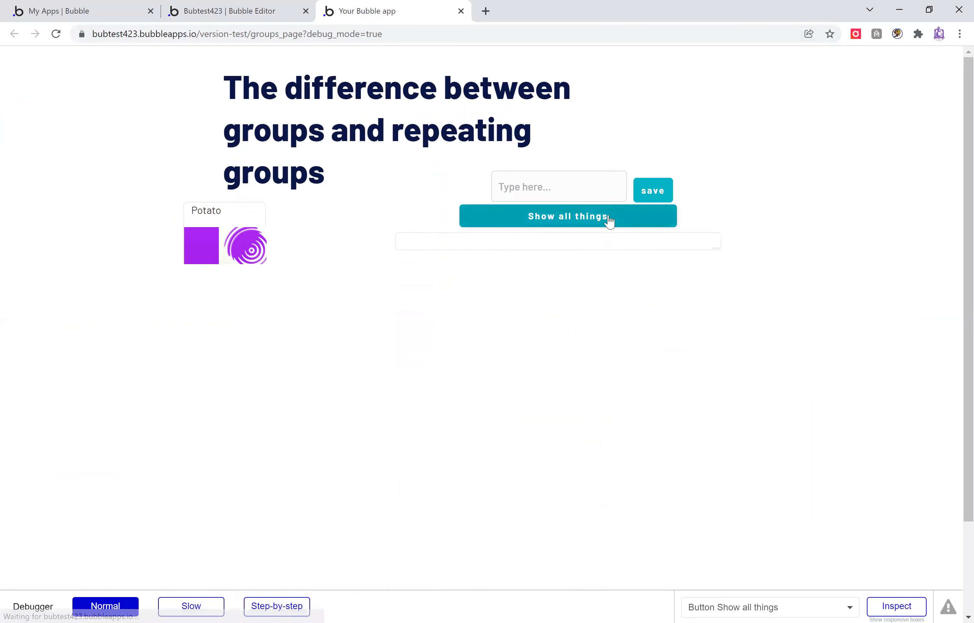
click(605, 222)
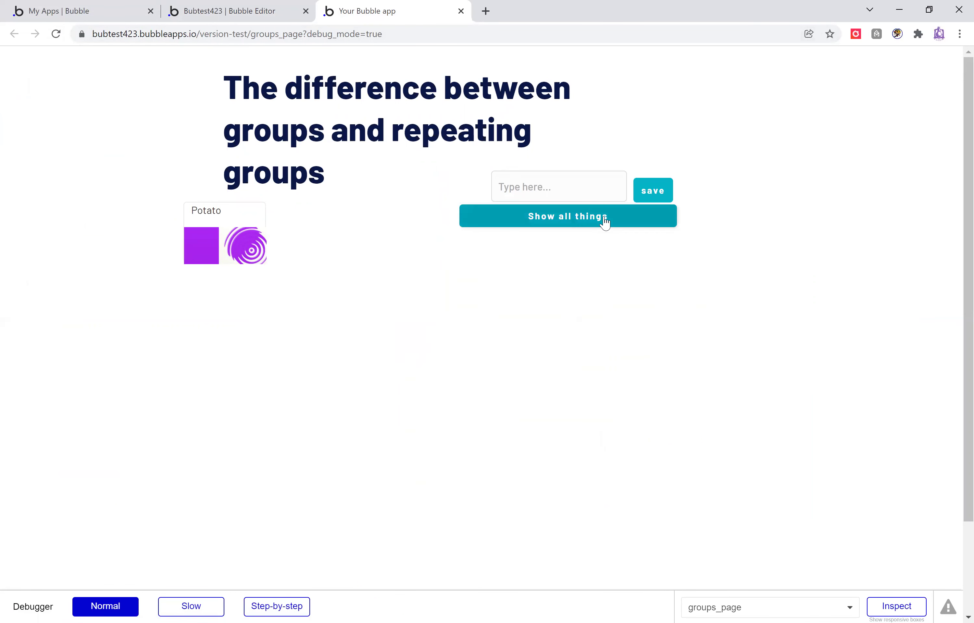
click(605, 222)
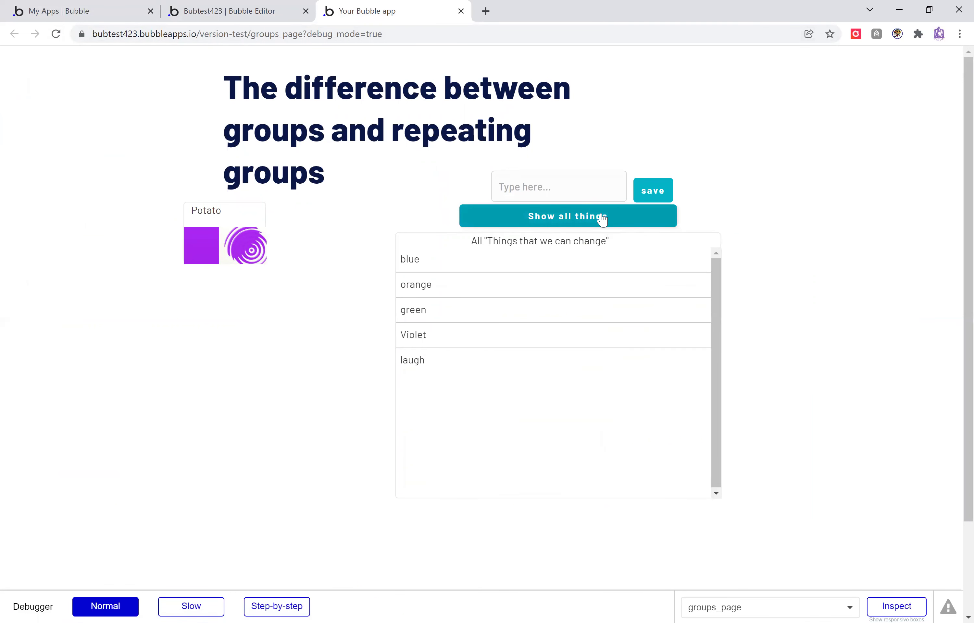
click(604, 221)
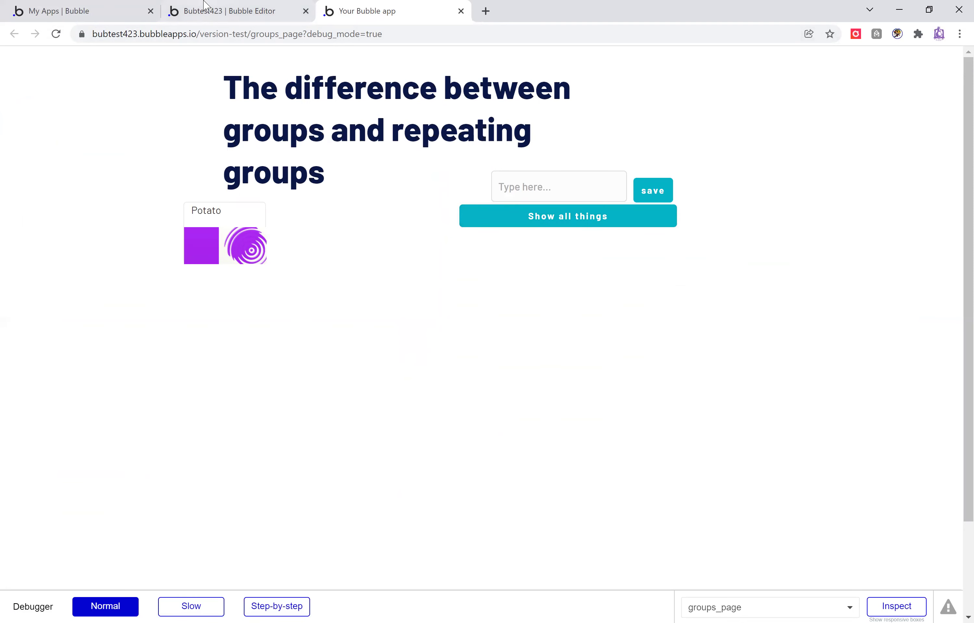
In the editor, move the Potato text-and-image group beneath the list group, about 596 px from the page's left edge and 729 px down
click(221, 11)
click(417, 137)
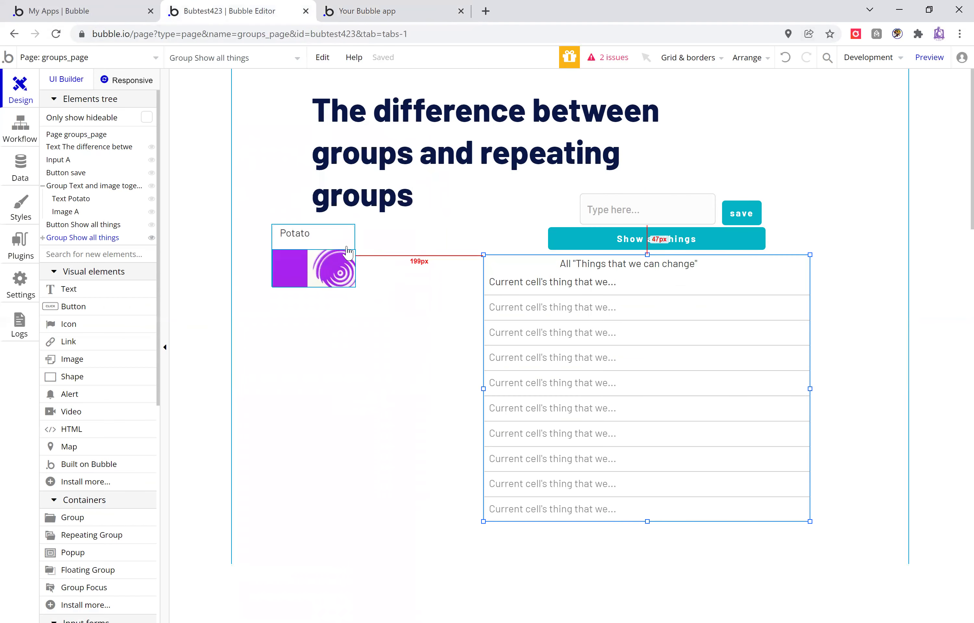
drag(351, 234, 697, 545)
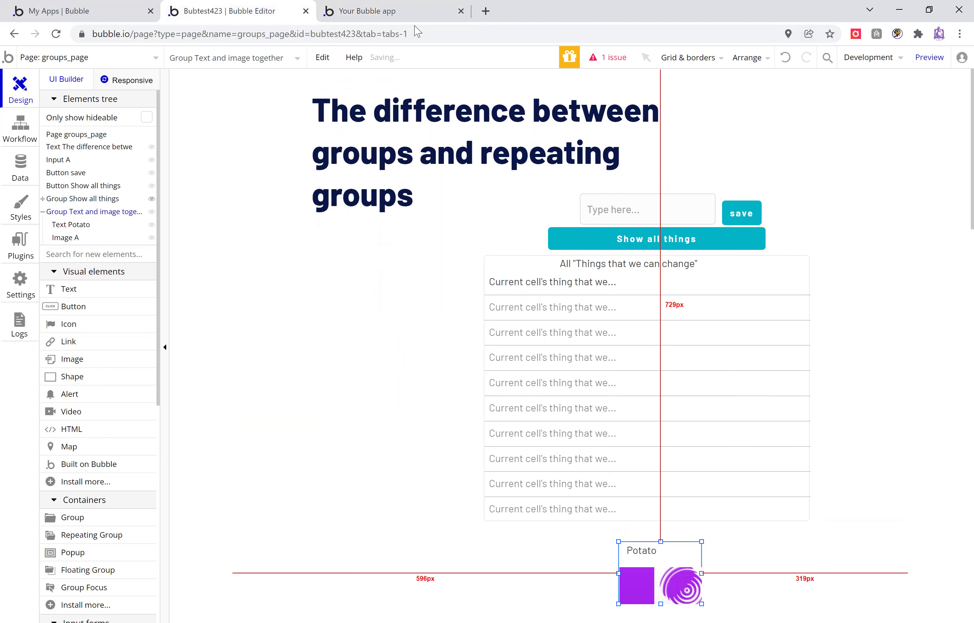
Reload the preview, toggle the list repeatedly to check how the Potato group beneath it shifts, and return to the editor
click(390, 16)
click(56, 33)
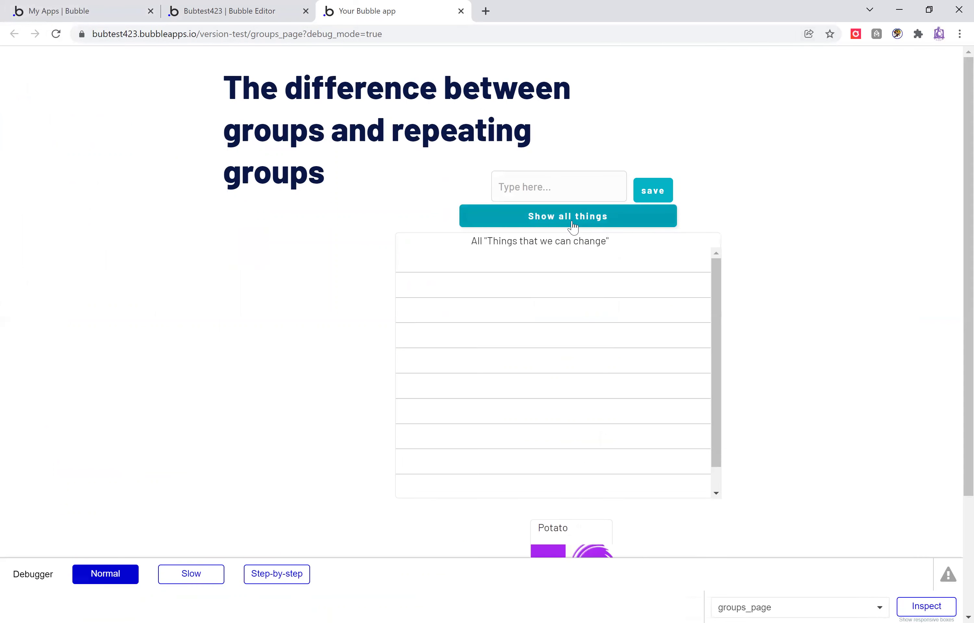
click(573, 224)
click(573, 224)
click(574, 224)
click(575, 224)
click(575, 224)
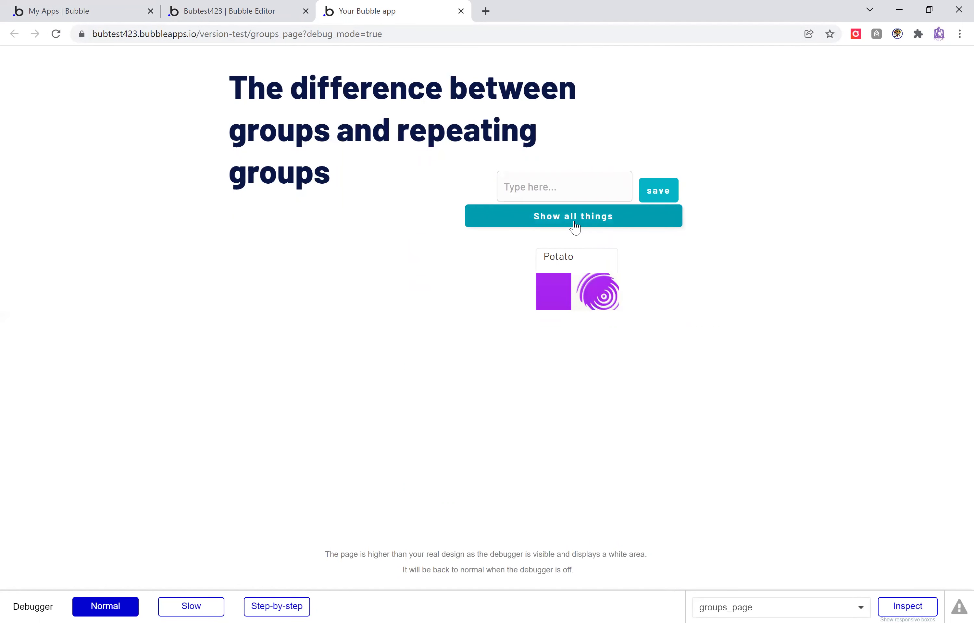
click(575, 226)
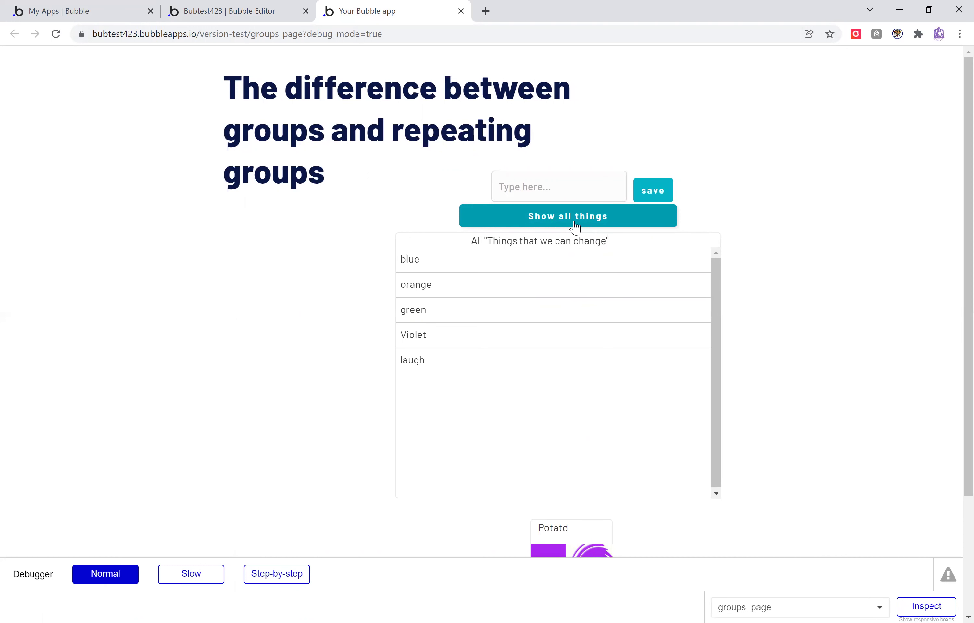
click(571, 193)
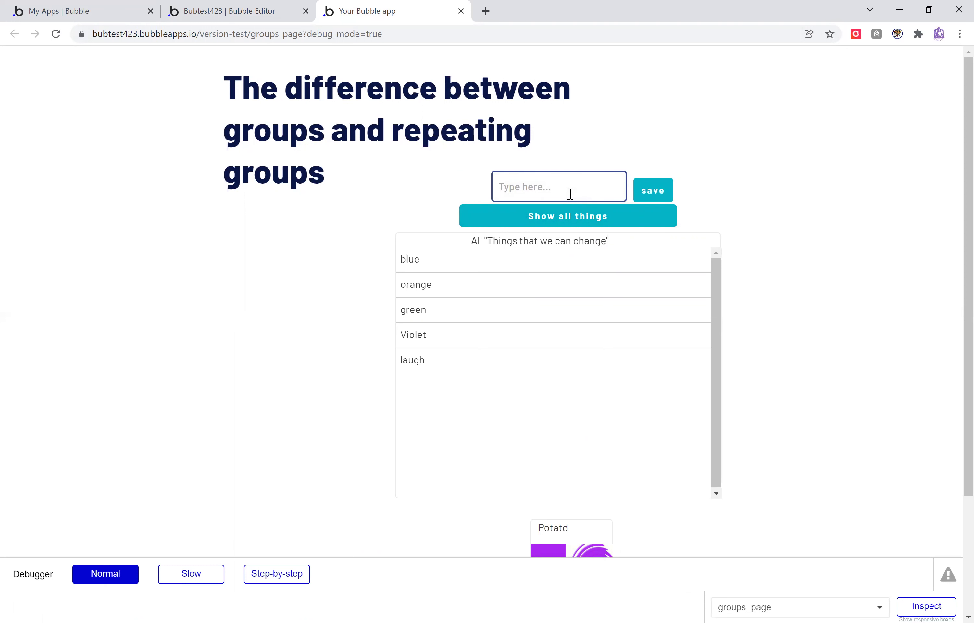
click(569, 221)
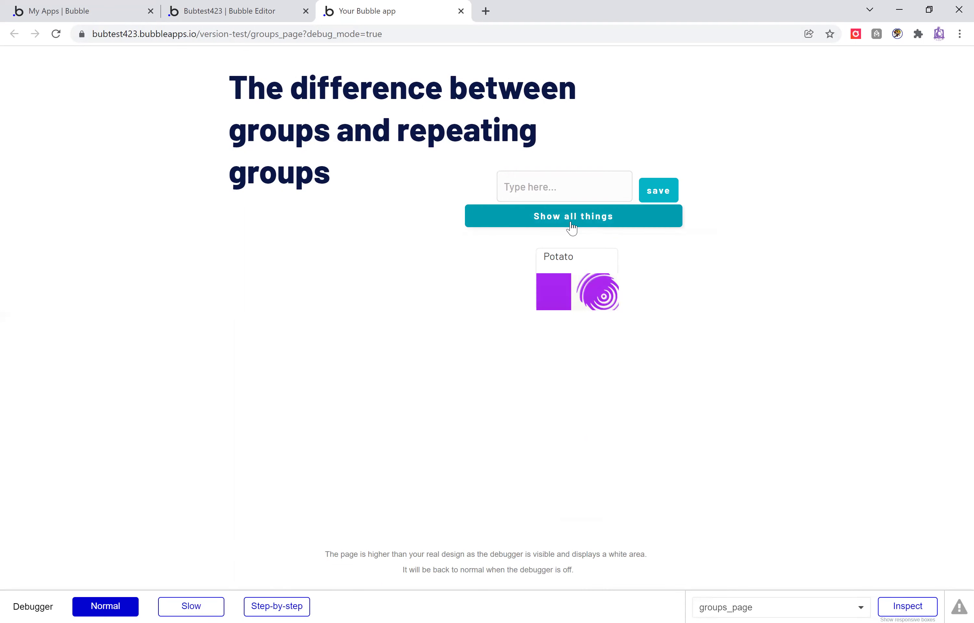
click(300, 10)
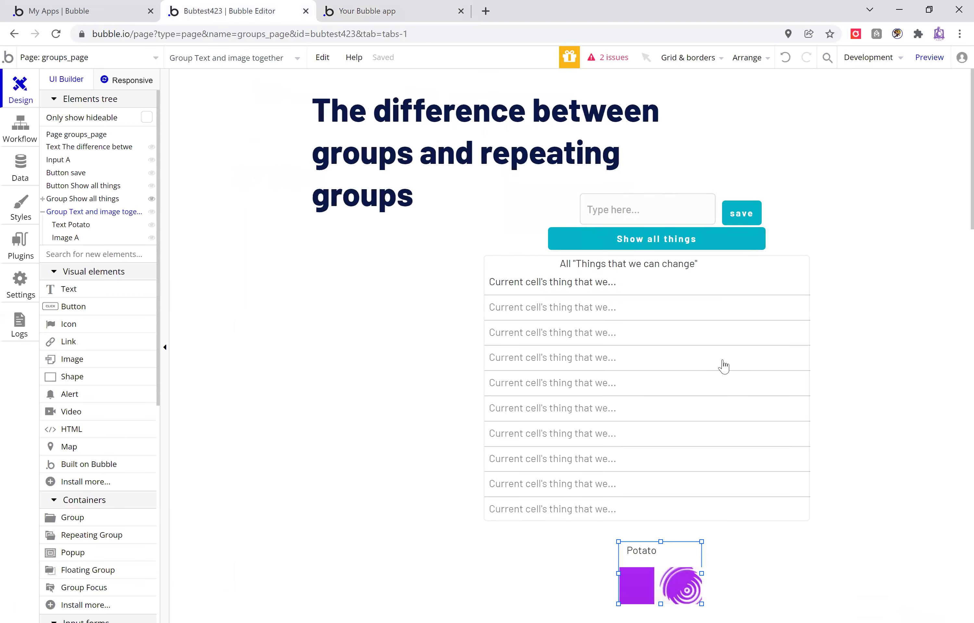
Extend Group Show all things and its repeating group leftward, the latter to about 762 px wide, and move the cell text to the left edge
click(487, 318)
drag(484, 389, 306, 386)
click(652, 397)
drag(438, 395, 315, 373)
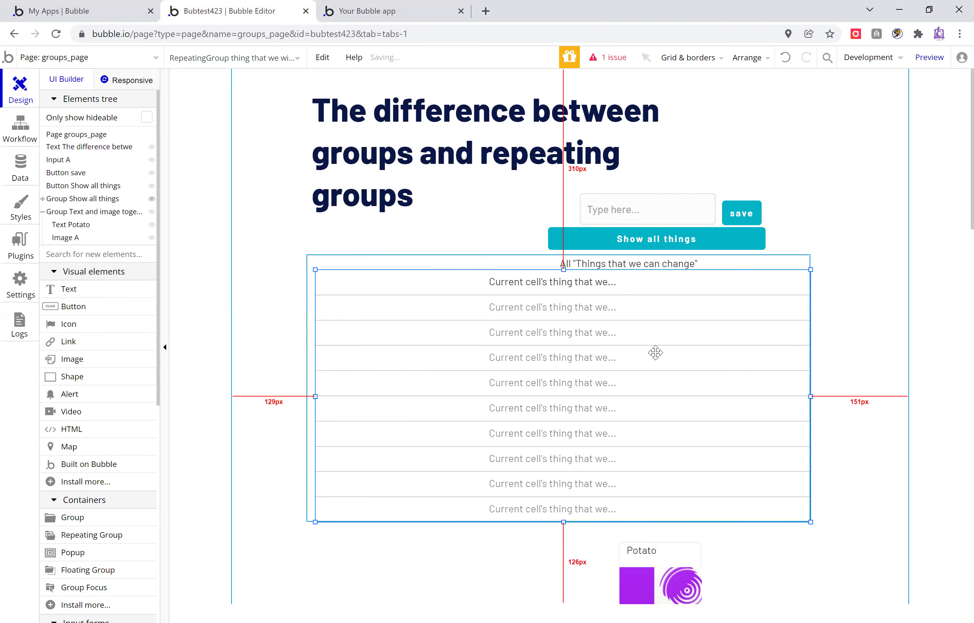
click(526, 282)
drag(526, 282, 350, 283)
Set the repeating group of things that we will change to 3 rows
click(619, 333)
double_click(540, 294)
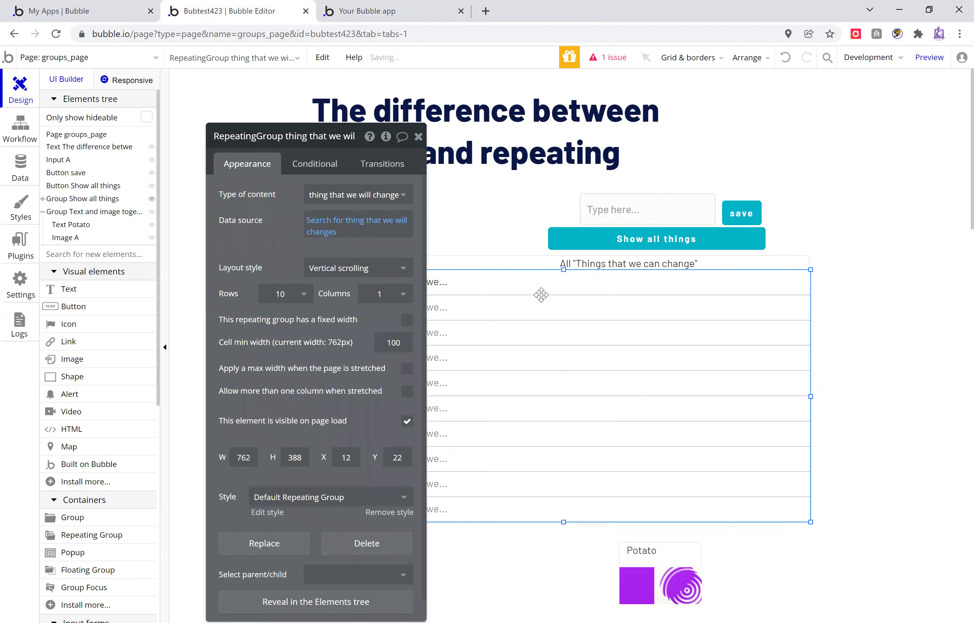
click(283, 293)
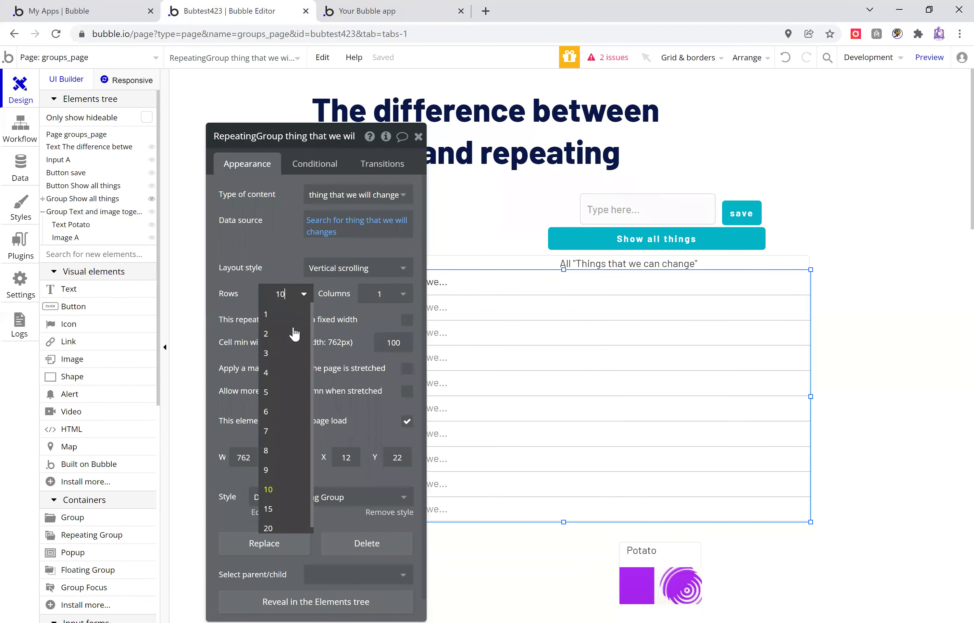
click(283, 362)
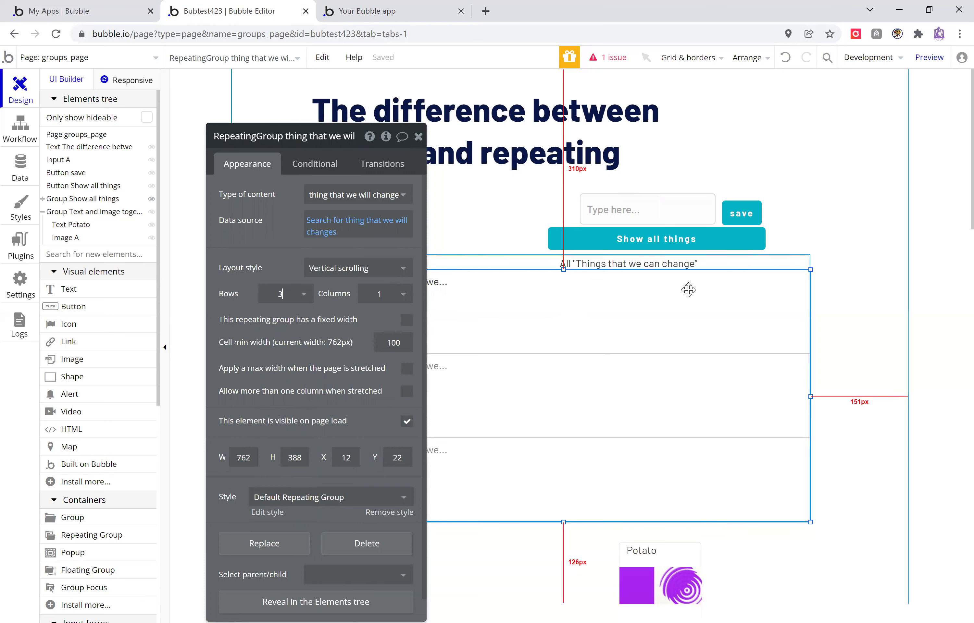
click(418, 137)
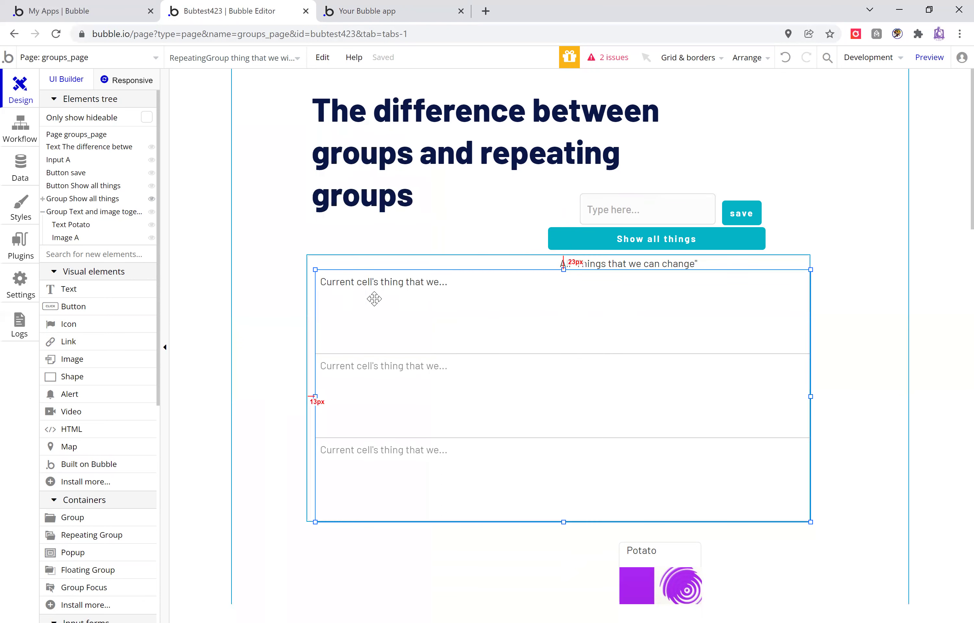
click(250, 298)
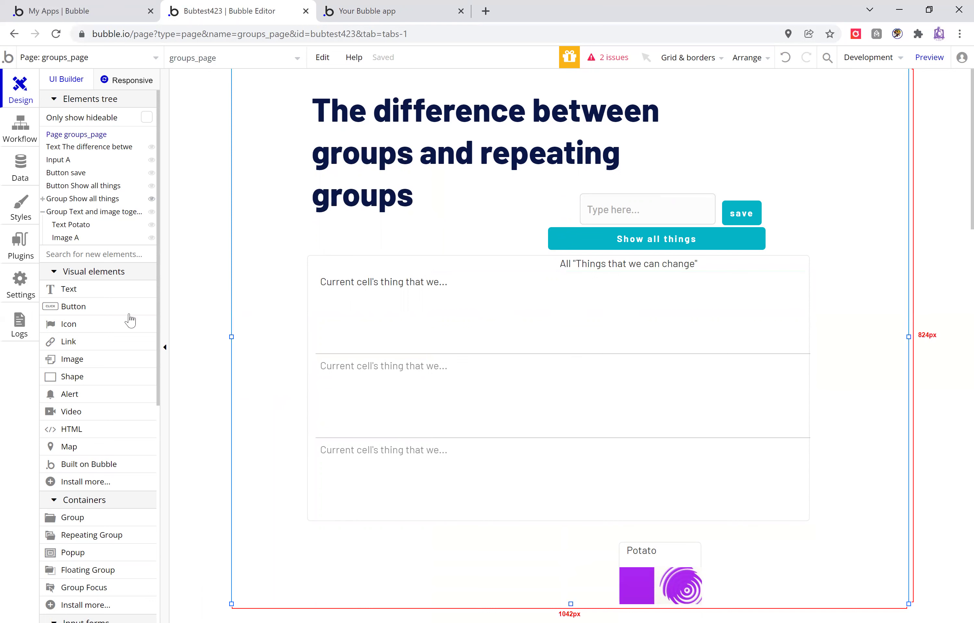
Draw a group about 724 by 89 px beneath the first cell's text, with content type "thing that we will change" sourced from the current cell's thing
click(78, 519)
drag(322, 291, 791, 349)
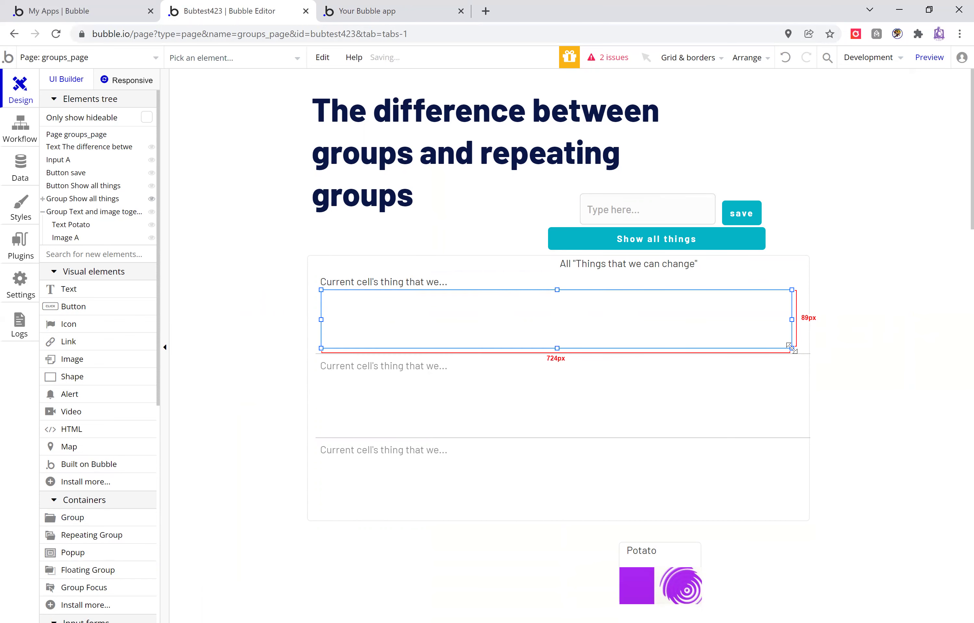
click(323, 196)
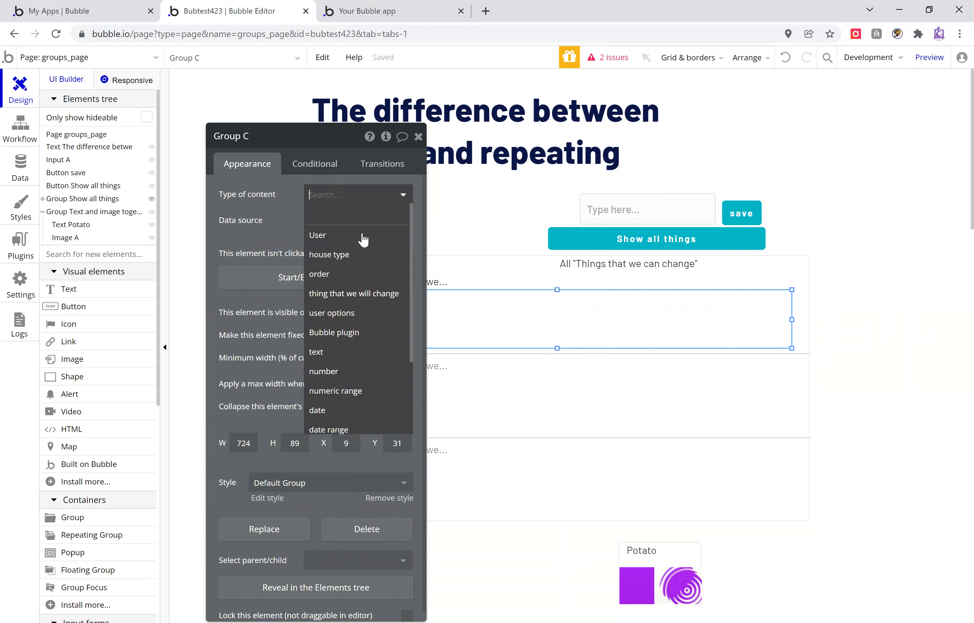
click(375, 294)
click(356, 220)
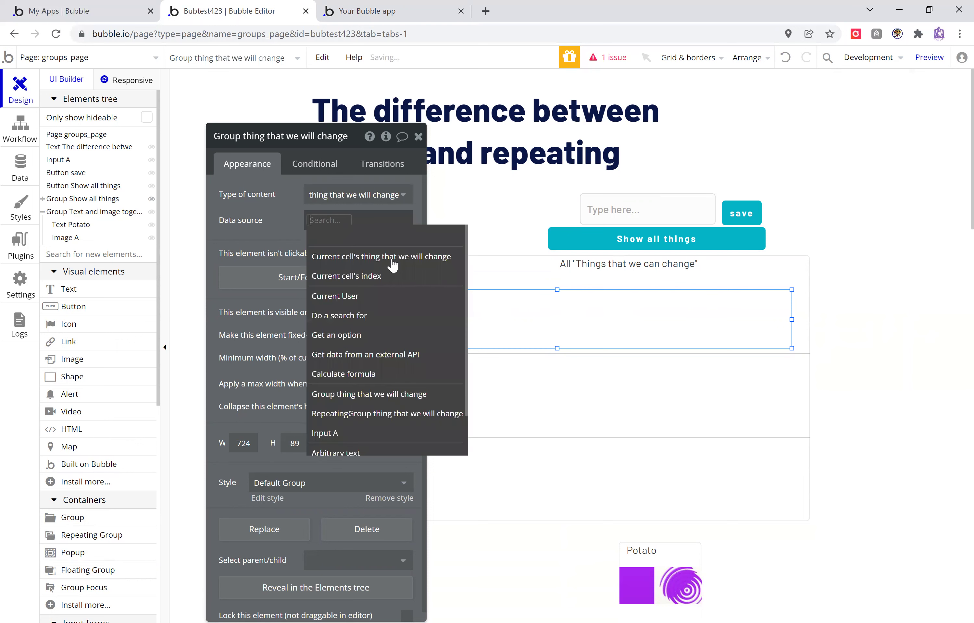
click(400, 257)
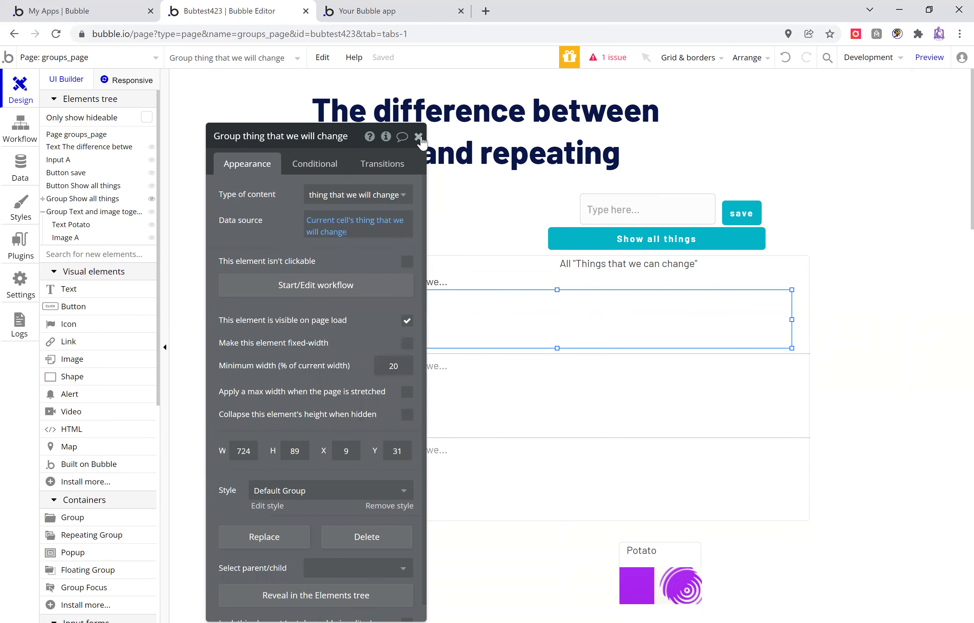
click(418, 136)
click(251, 302)
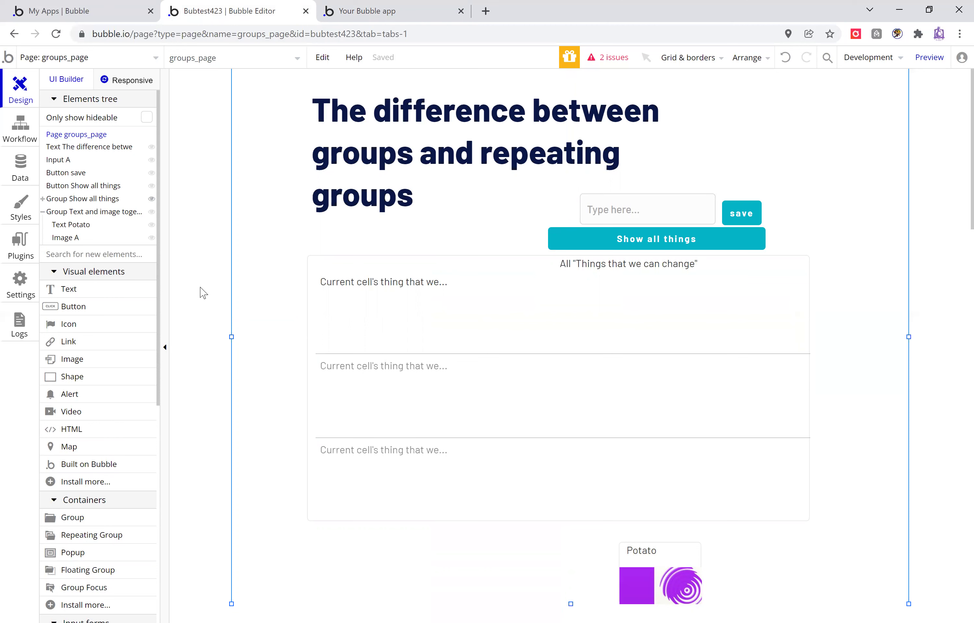
Apply the Group - Border style to the new group inside the repeating group's cell
click(343, 331)
double_click(342, 330)
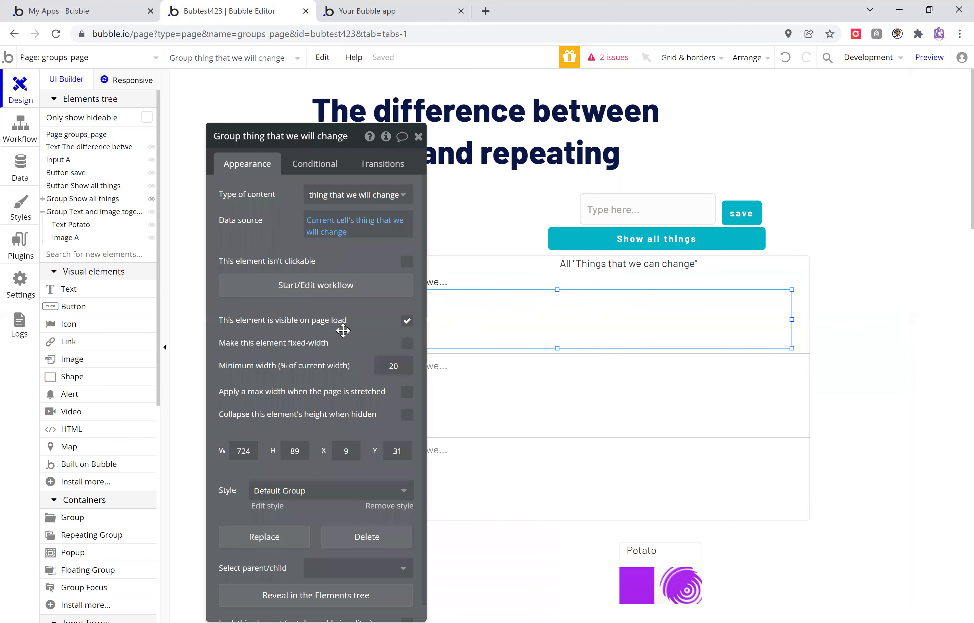
click(277, 493)
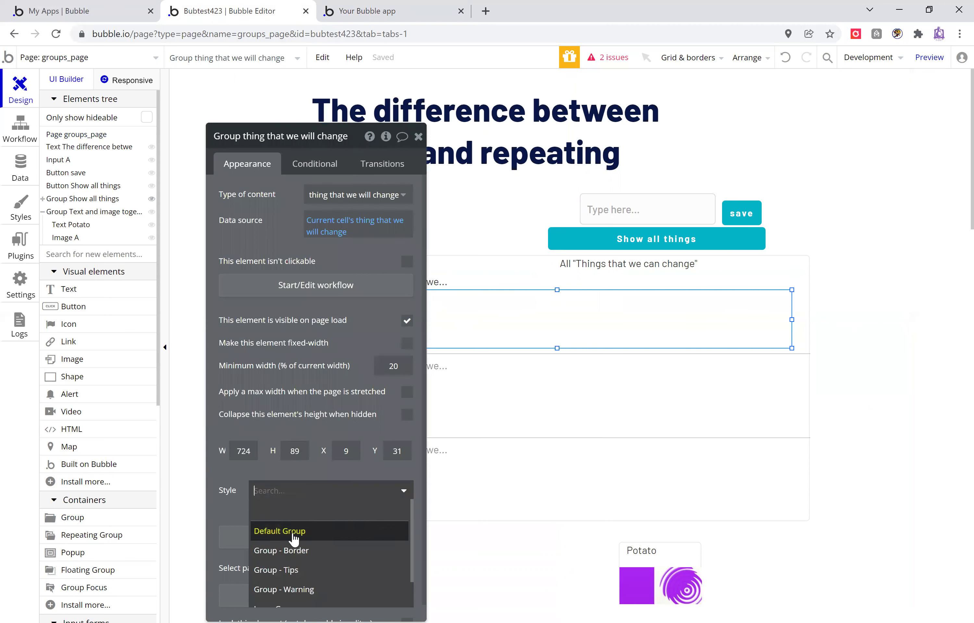
click(295, 551)
click(418, 137)
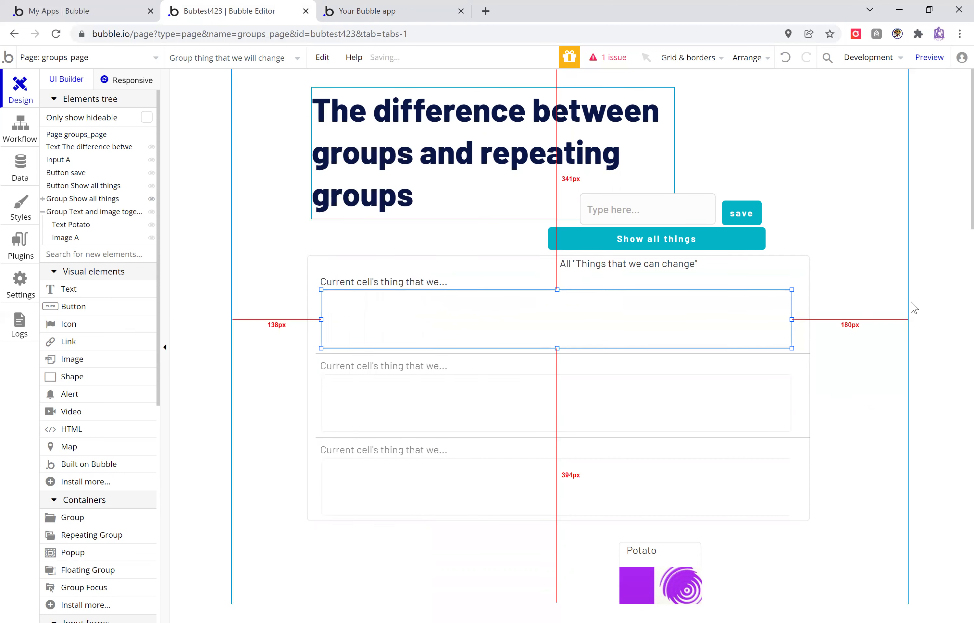
click(885, 335)
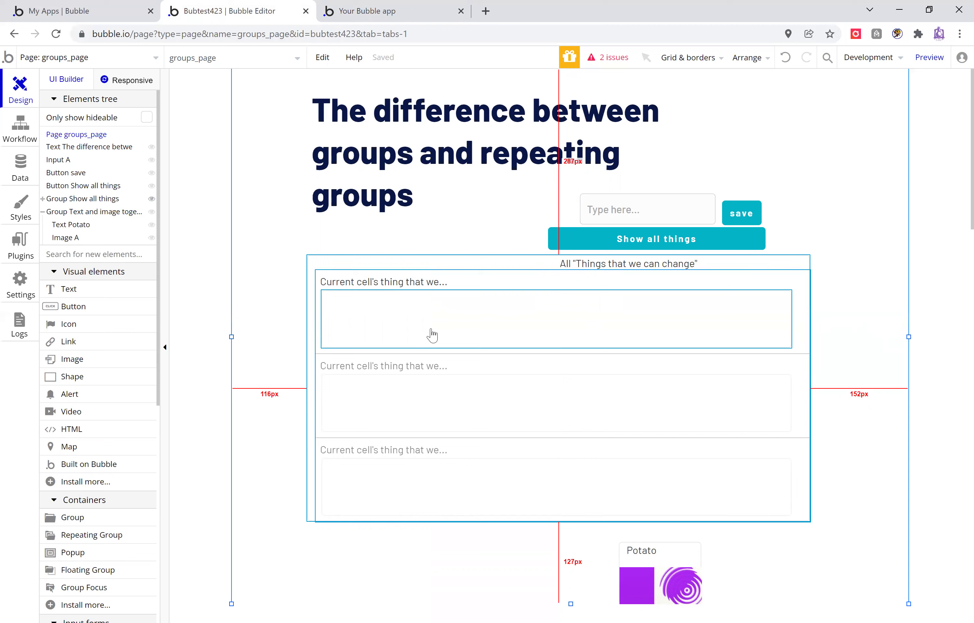
Add a button about 96 by 22 px beside the first cell's text and start its click workflow
click(74, 307)
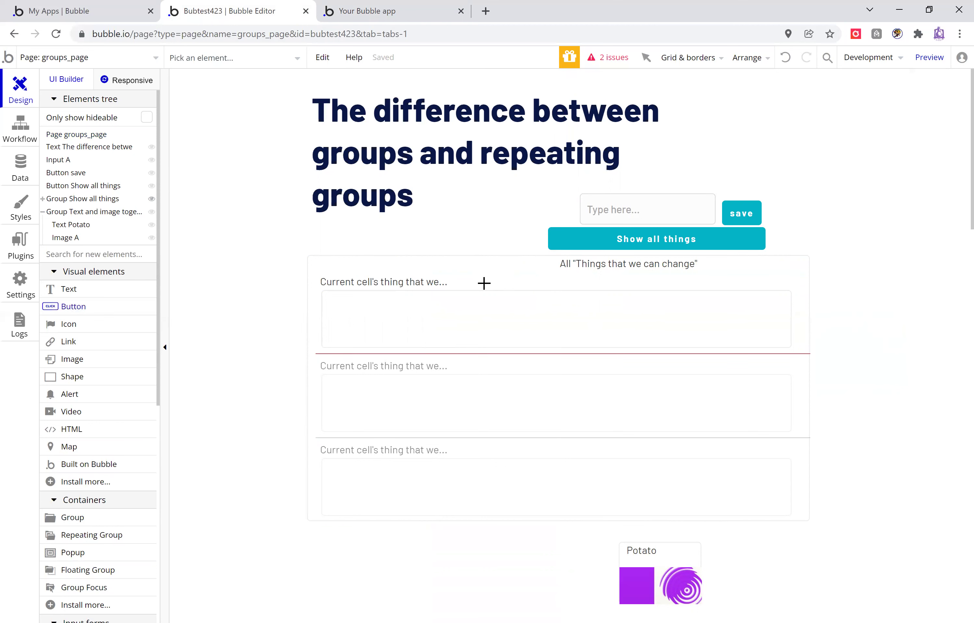
click(482, 278)
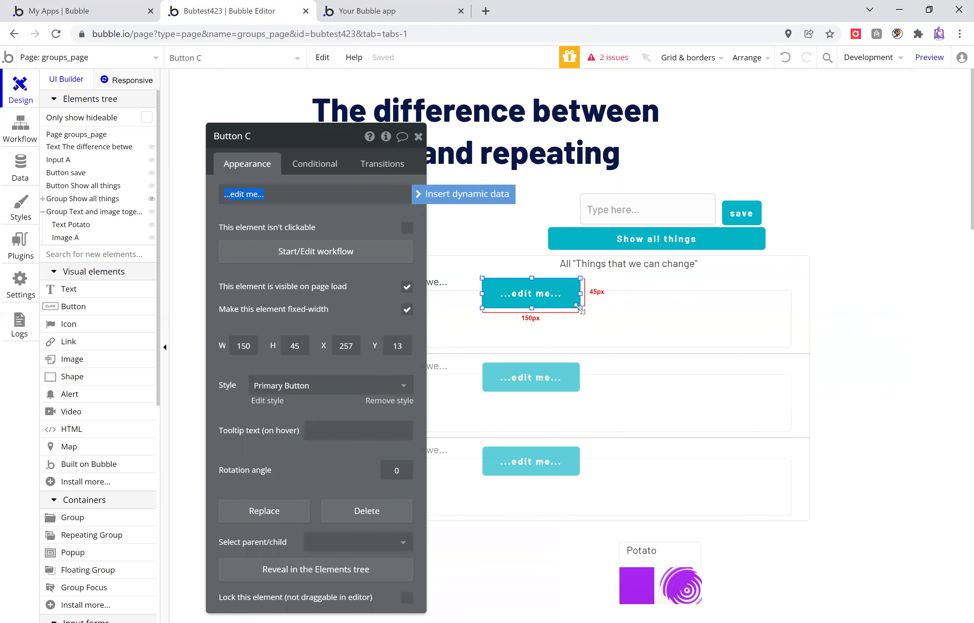
drag(581, 310, 534, 285)
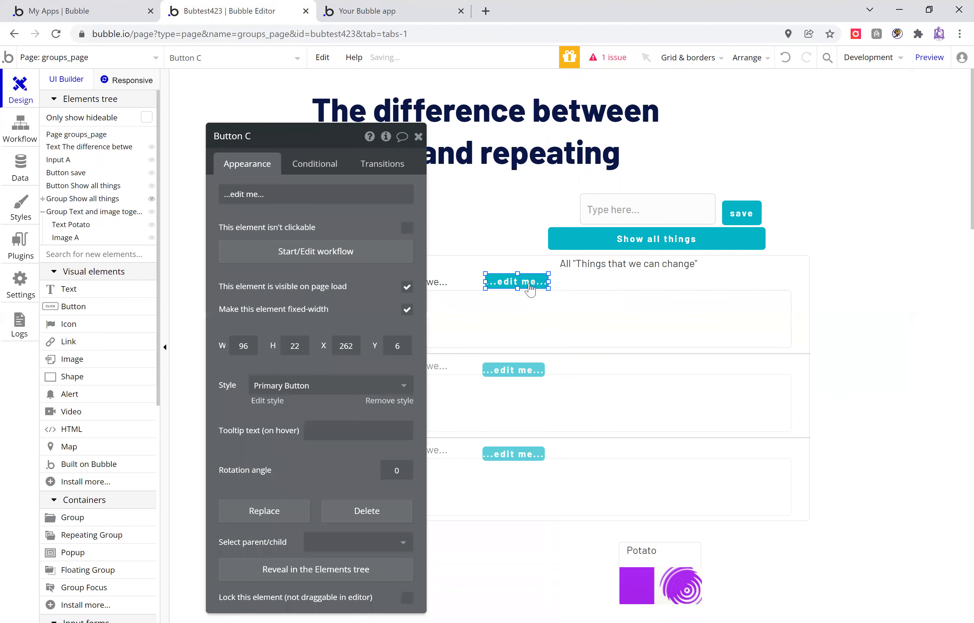
click(279, 256)
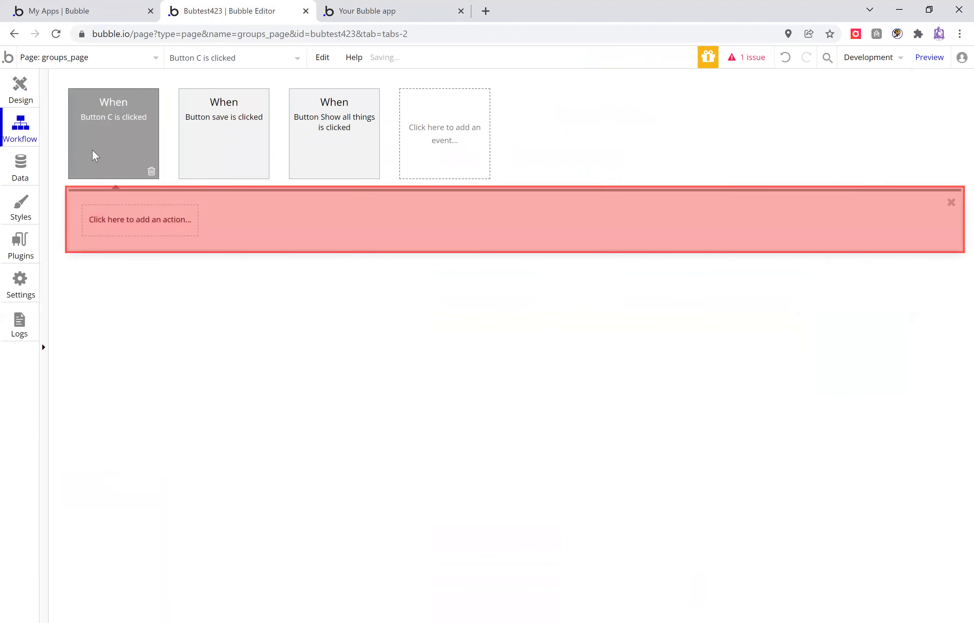
Back in the page design, rename the bordered group in the cell to Group EDIT GROUP
click(23, 84)
double_click(623, 333)
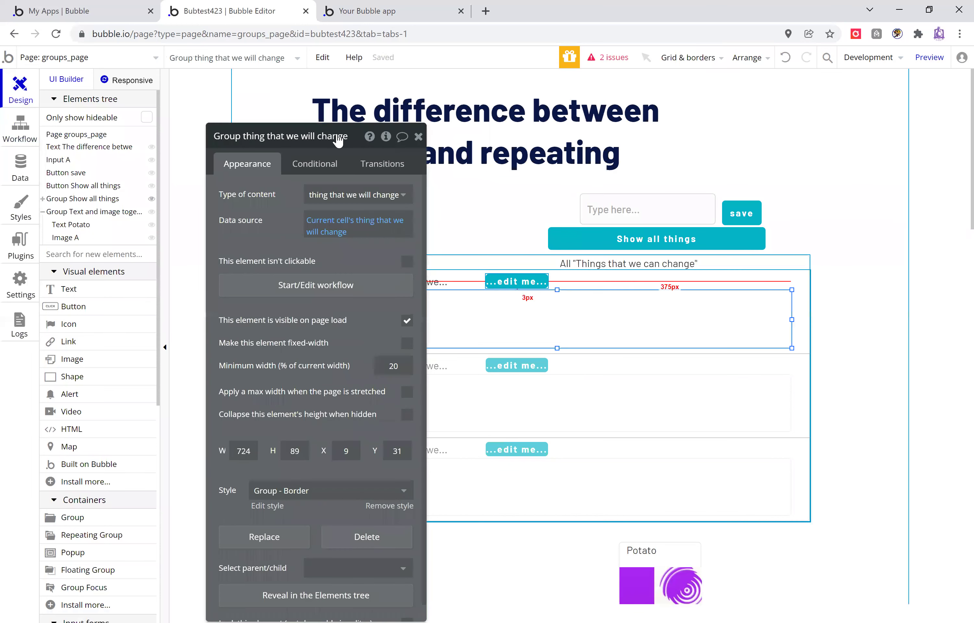
click(268, 135)
shift+click(245, 136)
key(BackSpace)
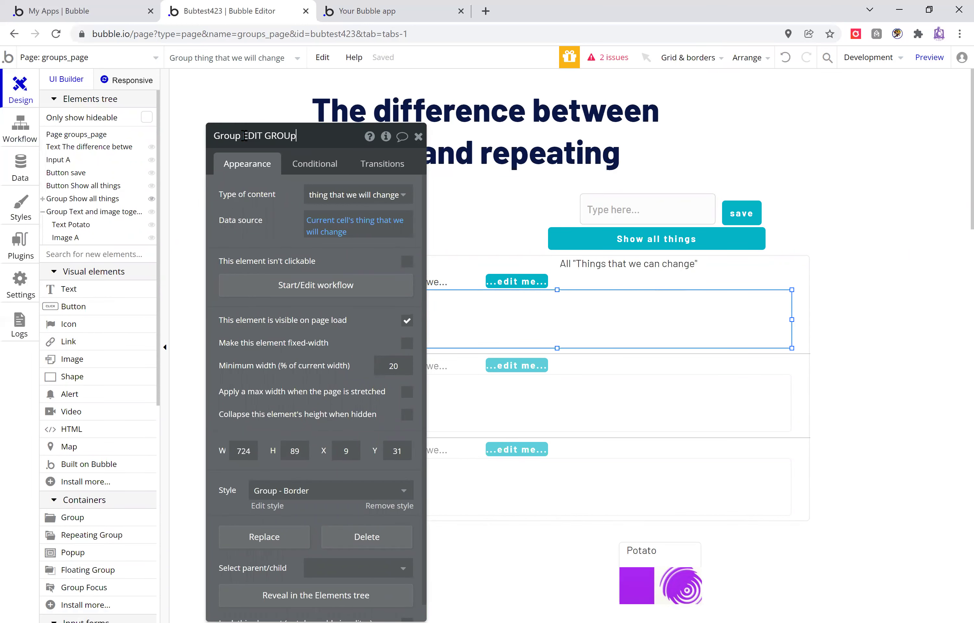
key(Return)
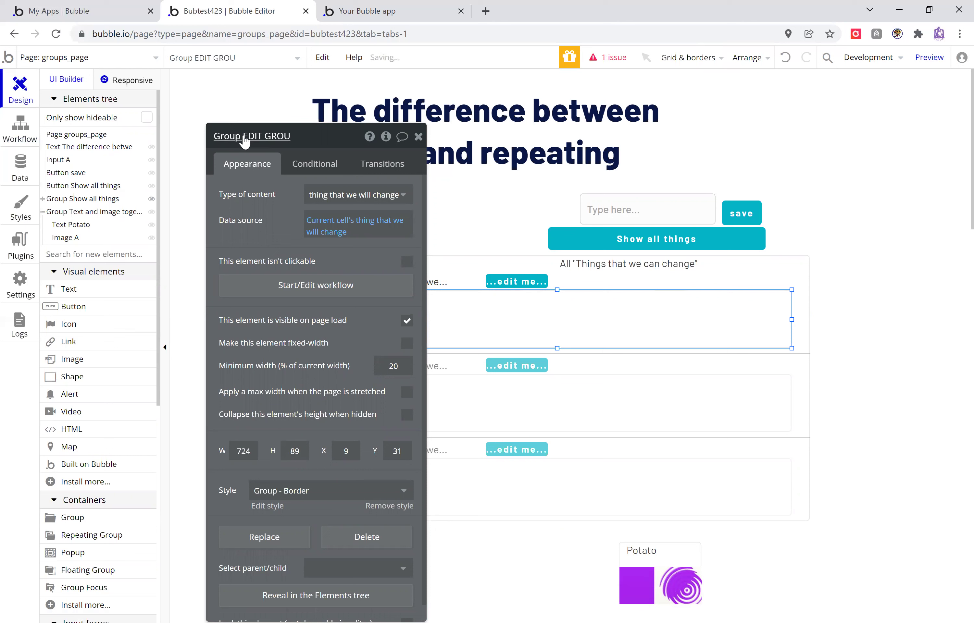
click(323, 136)
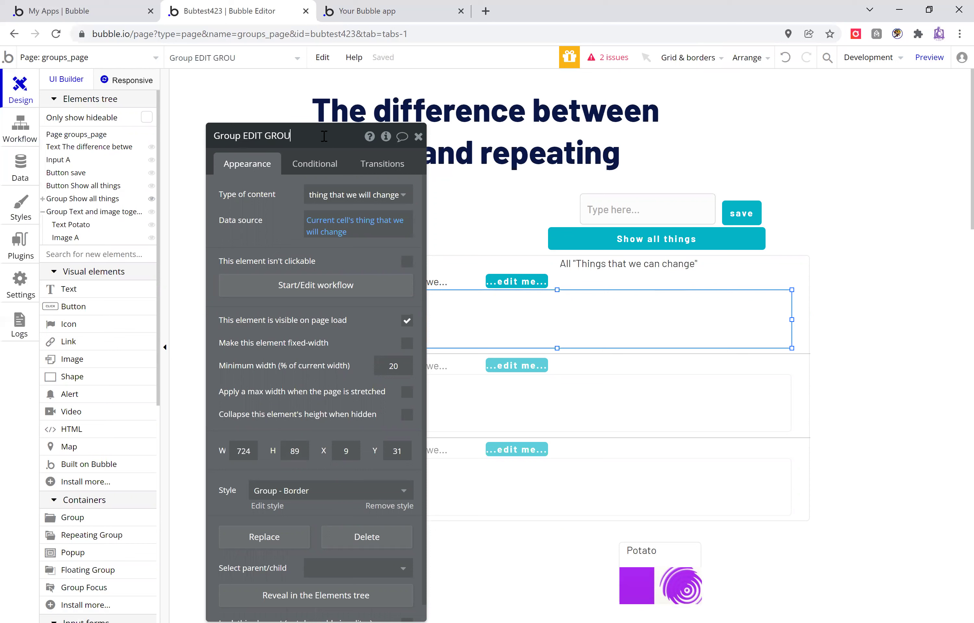
click(418, 136)
In the click workflow of the cell's "...edit me..." button, add a Toggle action for Group EDIT GROUP
click(517, 282)
double_click(517, 285)
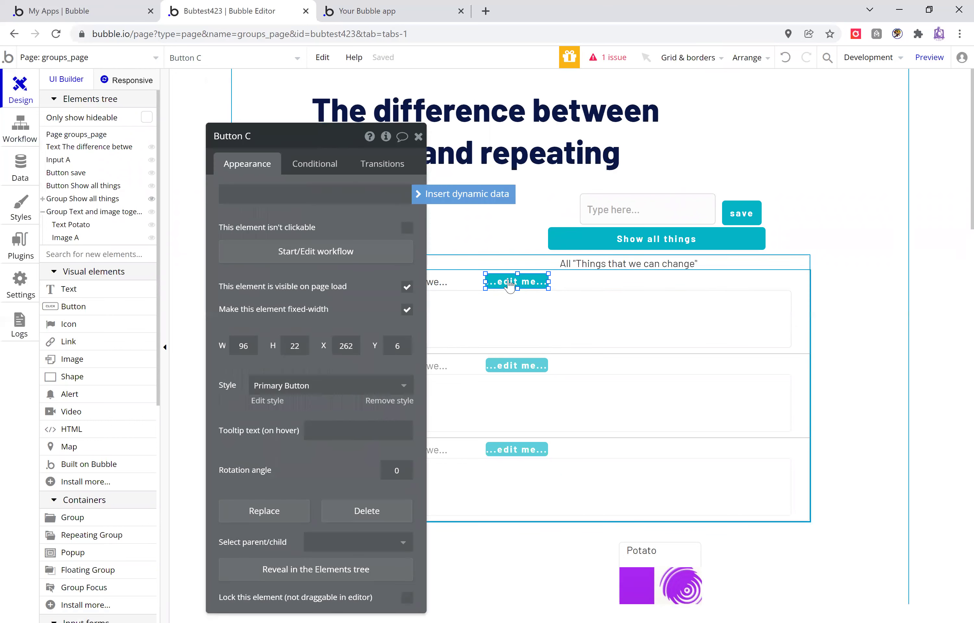
click(404, 257)
click(117, 224)
mouse_move(128, 297)
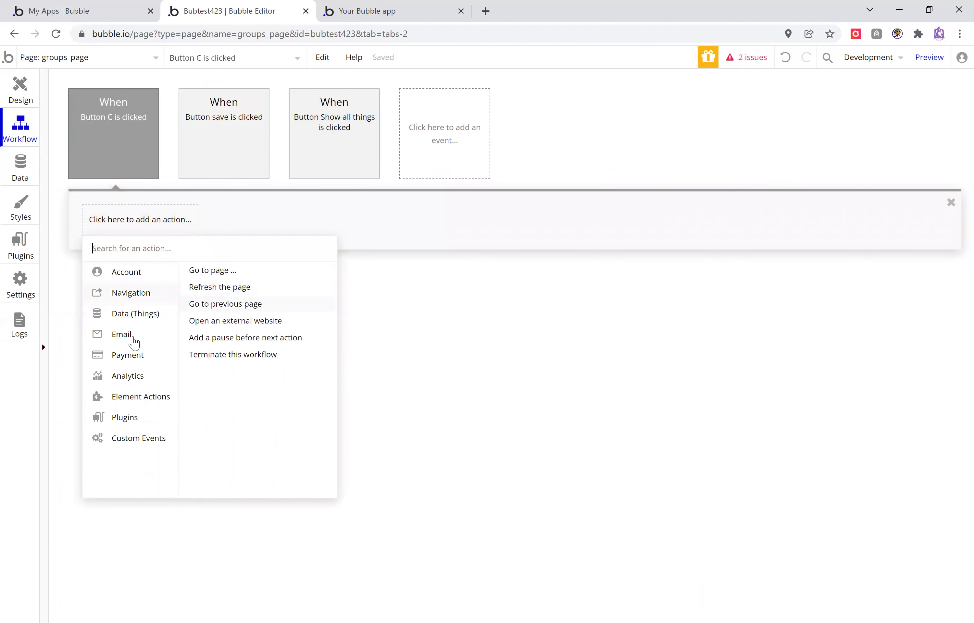
mouse_move(139, 396)
click(203, 298)
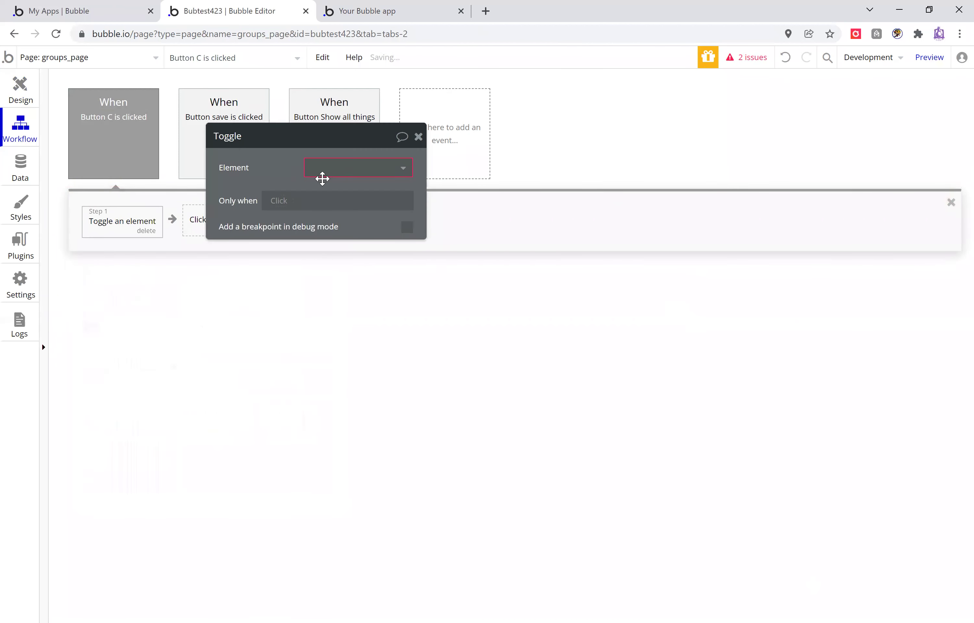
click(322, 177)
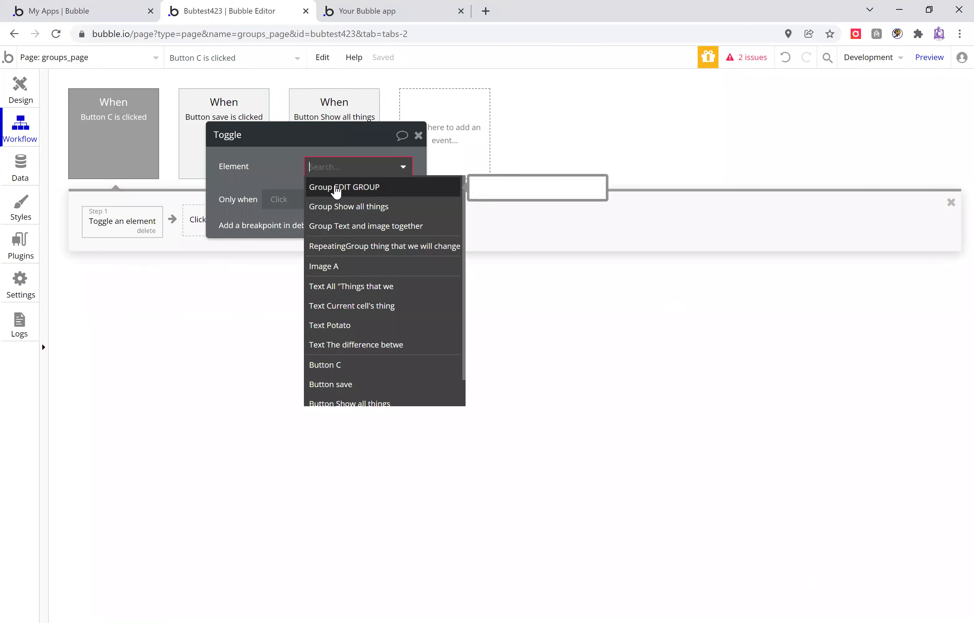
click(336, 188)
Back in the page design, make Group EDIT GROUP not visible on page load and collapse its height when hidden
click(23, 96)
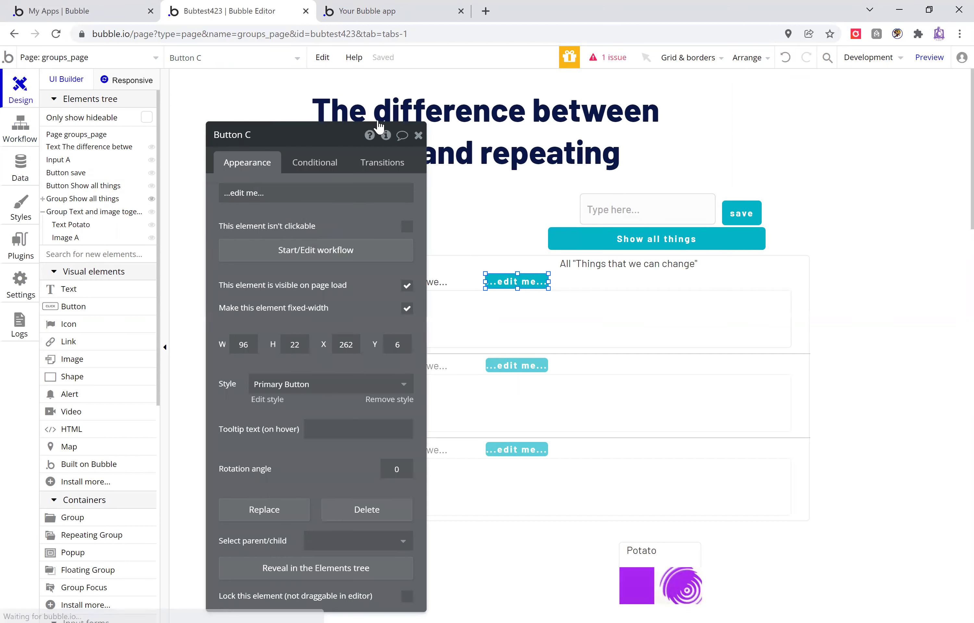
double_click(415, 331)
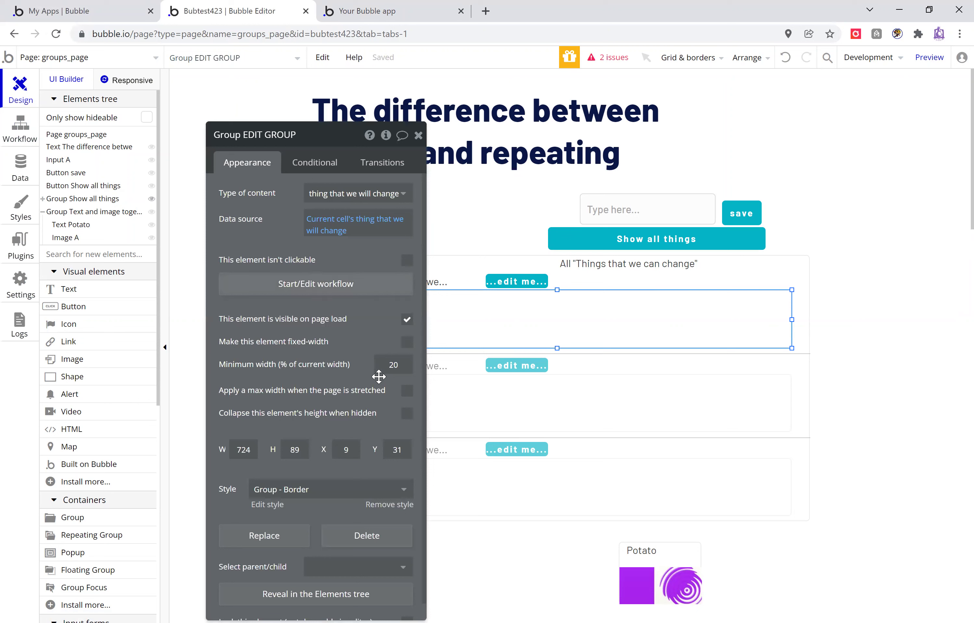
click(407, 320)
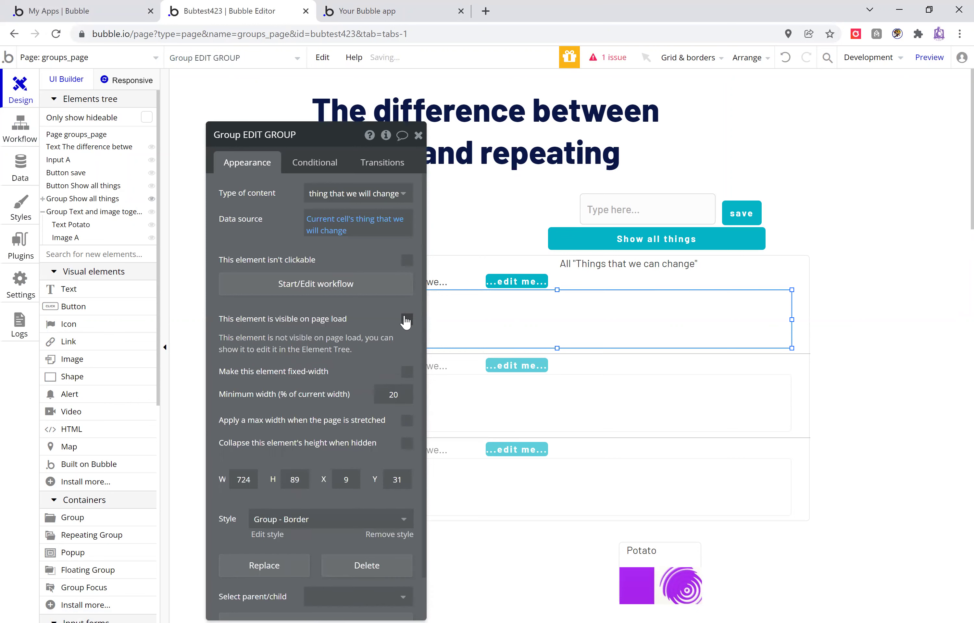
click(408, 445)
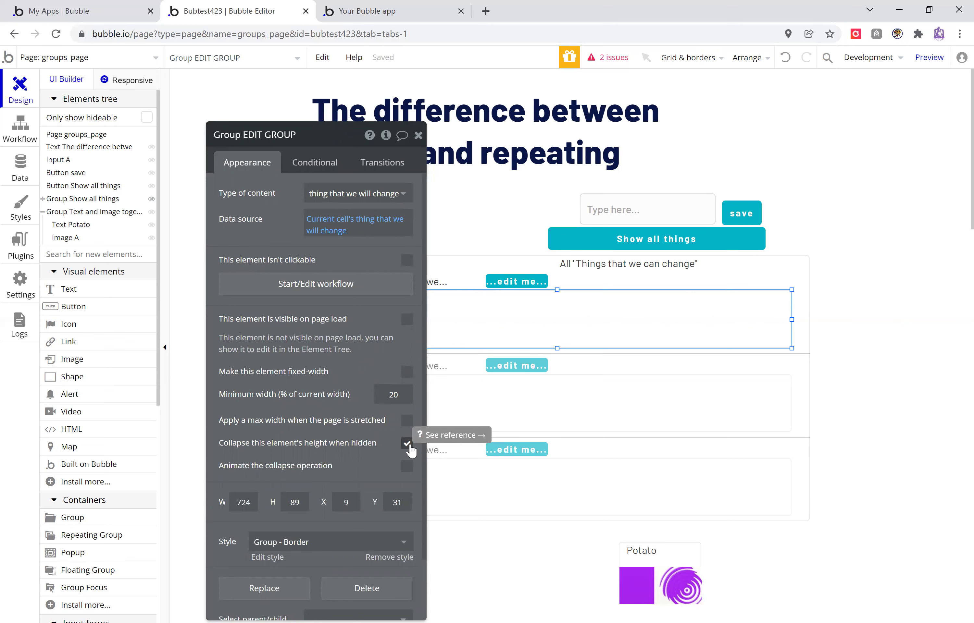
Reload the app preview, show all things, and test the "...edit me..." button in the blue row
click(371, 11)
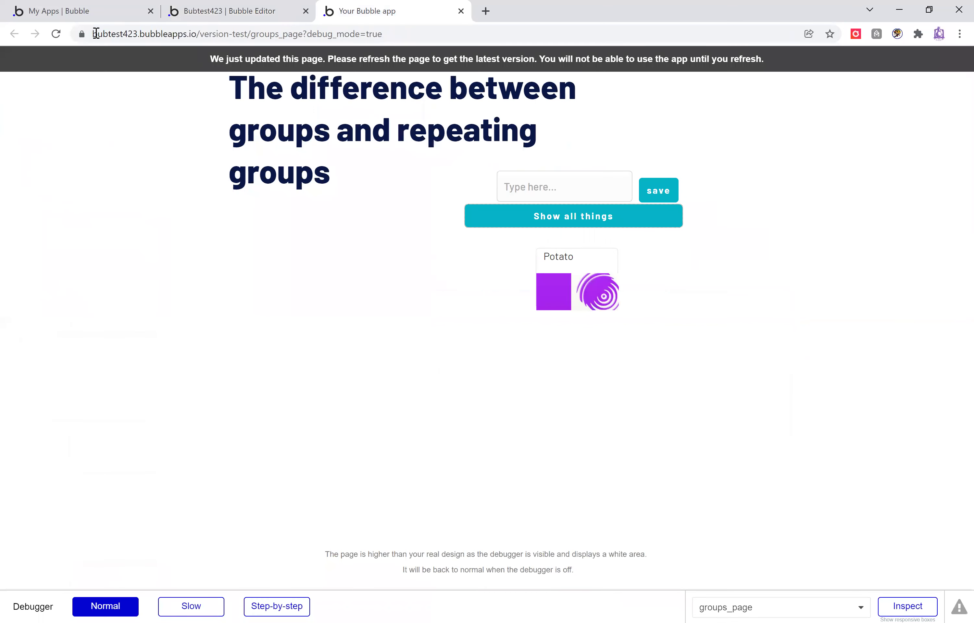
click(56, 33)
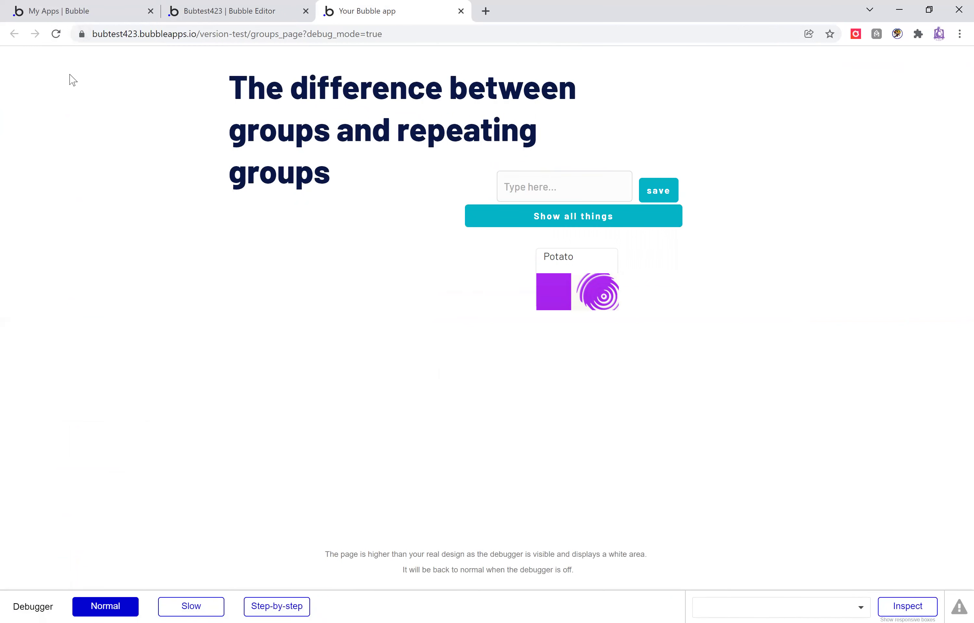
click(598, 217)
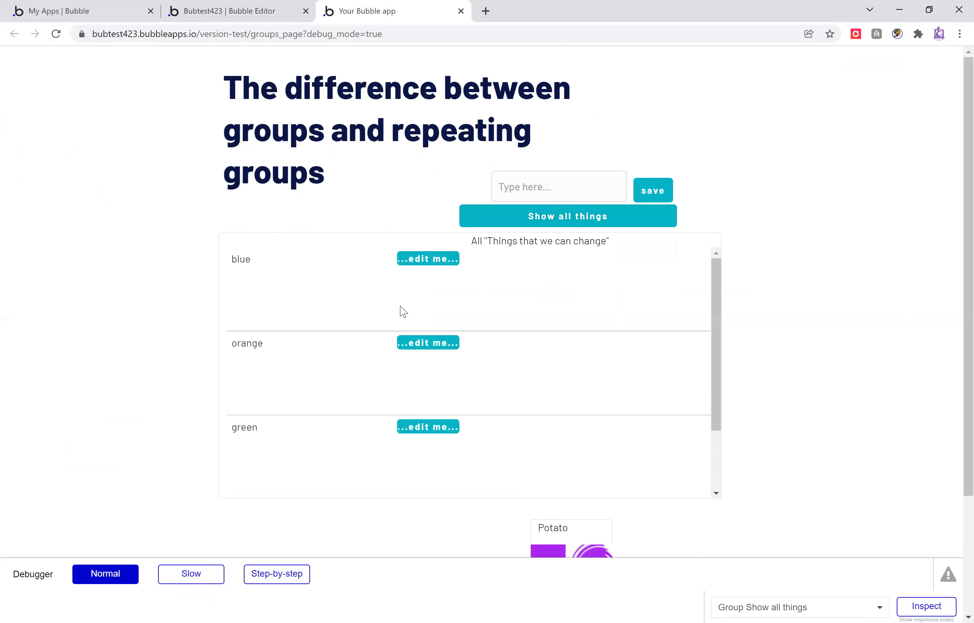
click(412, 258)
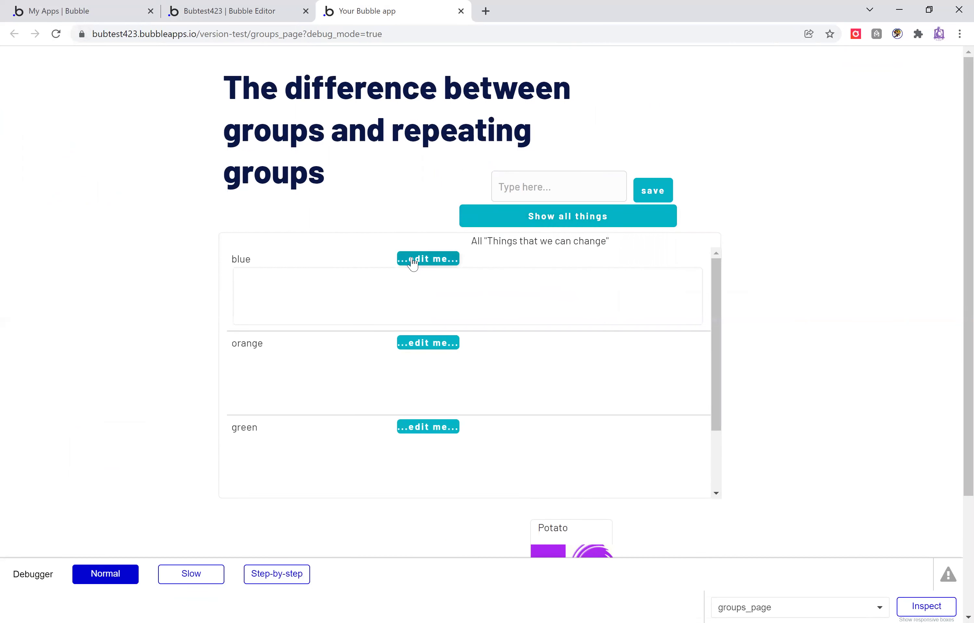
Toggle the edit group in the blue row several times in the preview
click(413, 264)
click(412, 264)
click(413, 264)
click(412, 264)
Back in the page editor, make Group EDIT GROUP collapse its height when hidden and animate the collapse operation
click(260, 6)
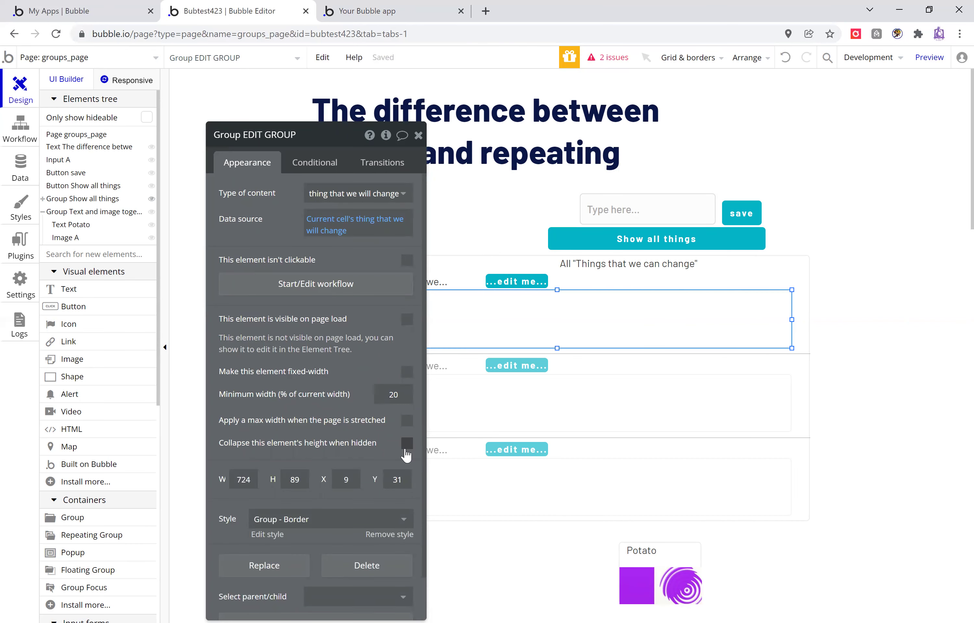
click(405, 445)
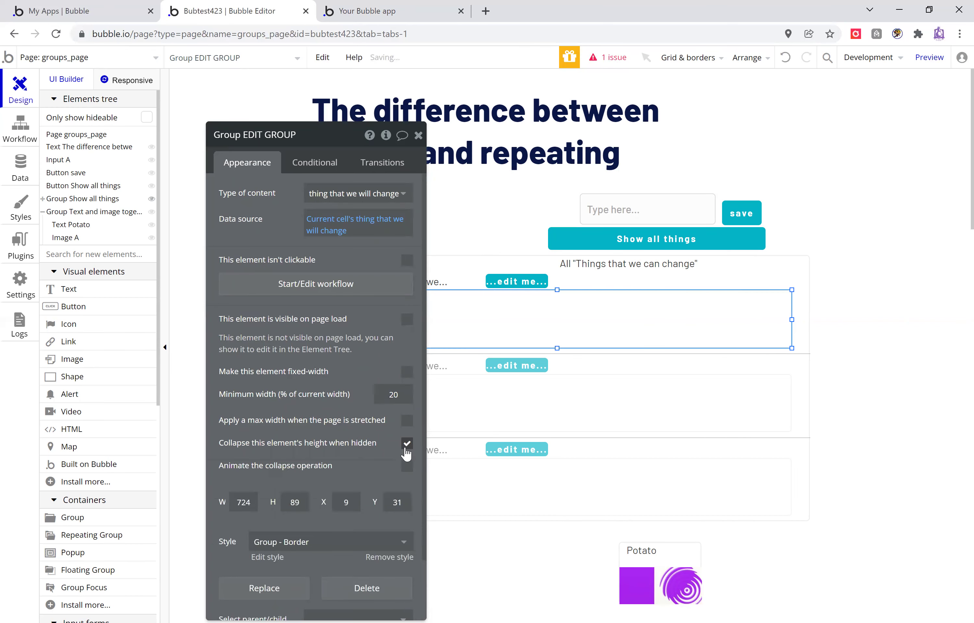
click(408, 466)
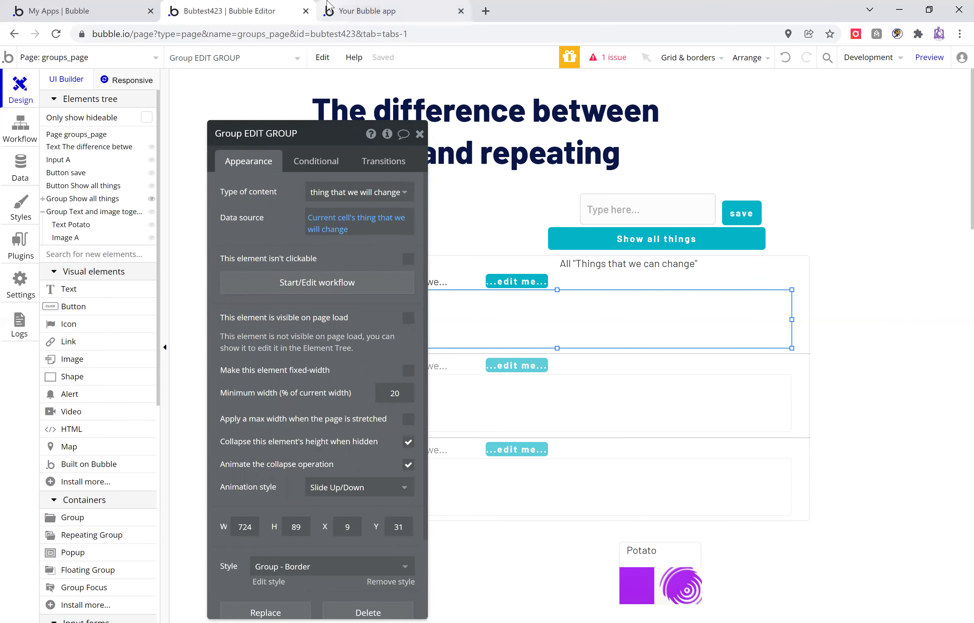
Reload the app preview, show all things, and toggle the blue row's edit group repeatedly to test the animated collapse
click(368, 11)
click(56, 34)
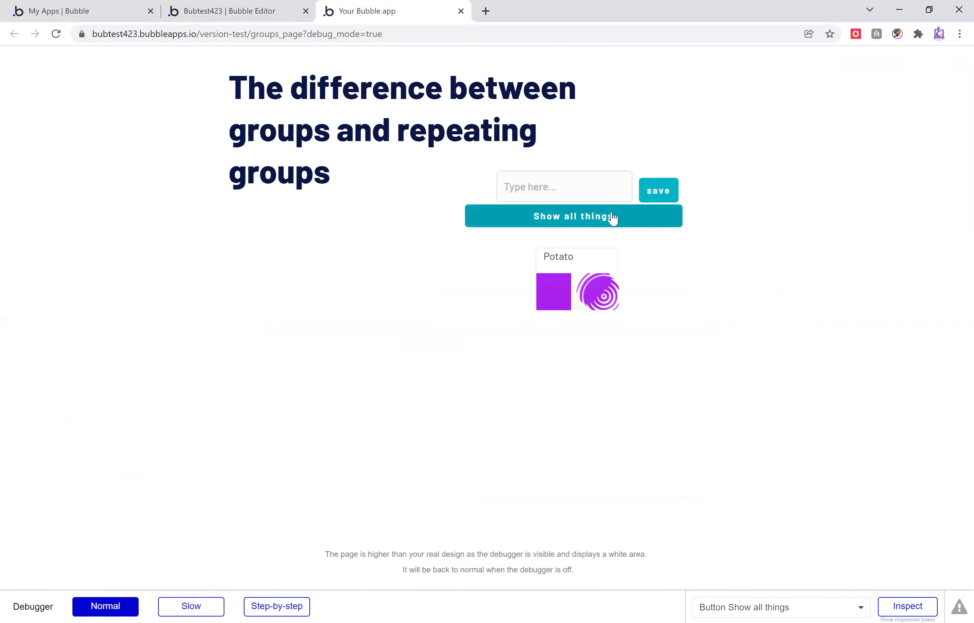
click(612, 217)
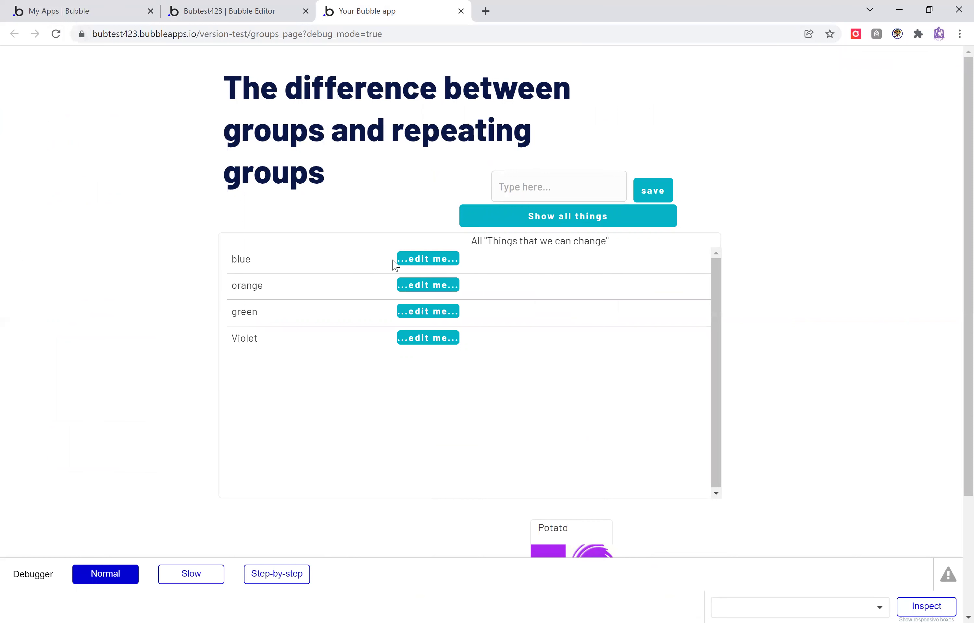
click(411, 261)
click(411, 261)
click(411, 262)
click(411, 262)
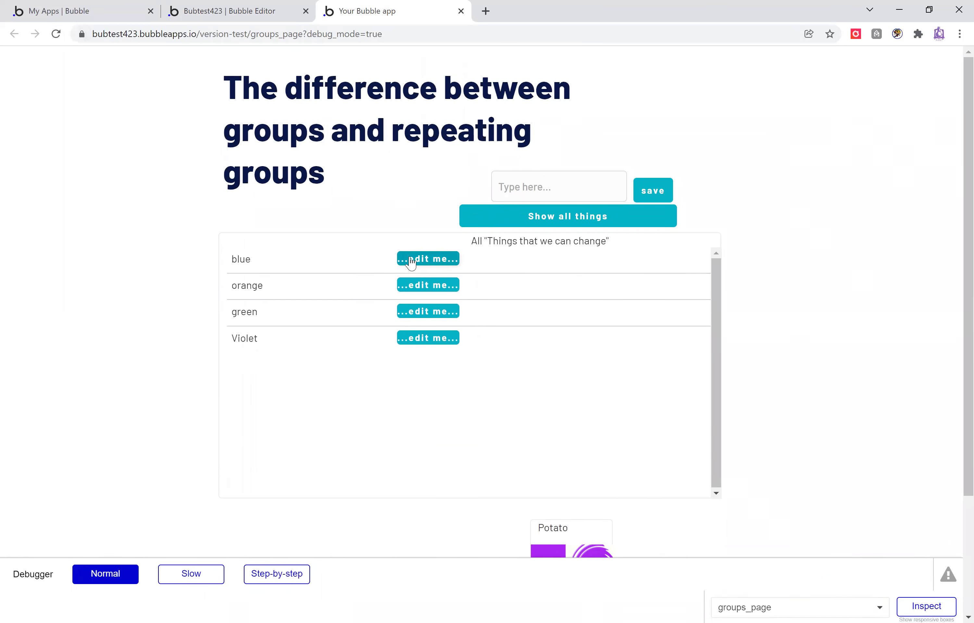
click(411, 262)
click(410, 260)
click(409, 261)
Test opening and closing the edit groups of the blue, orange and green rows with their "...edit me..." buttons
click(424, 343)
click(400, 428)
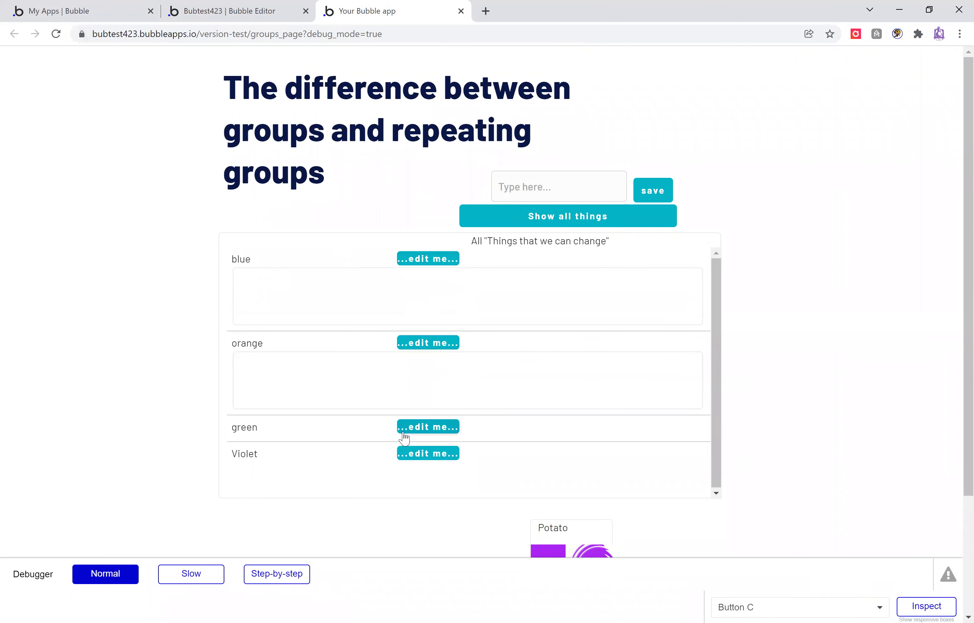
click(405, 427)
click(429, 344)
click(429, 262)
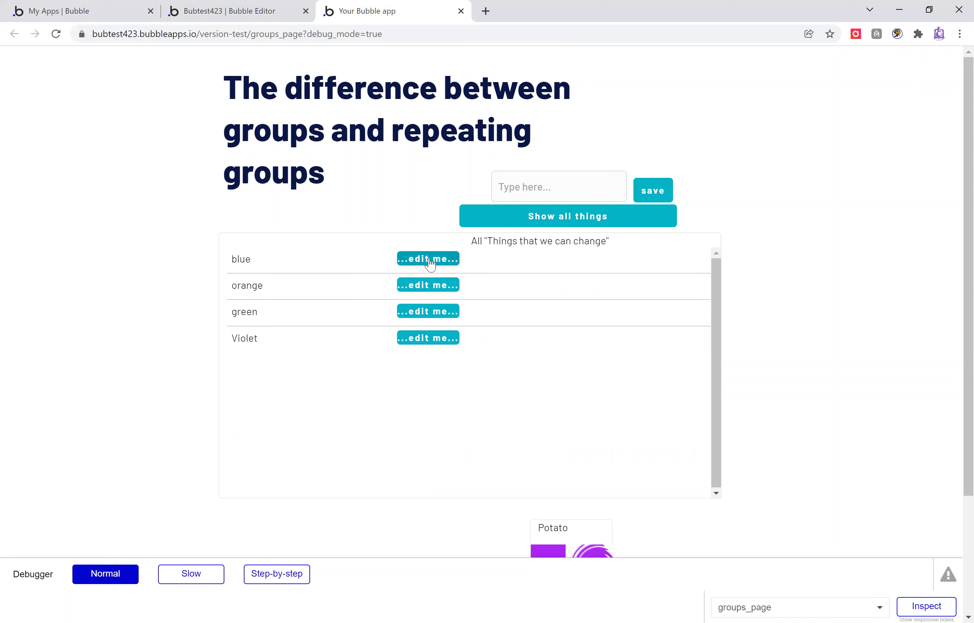
click(429, 261)
click(430, 345)
click(430, 428)
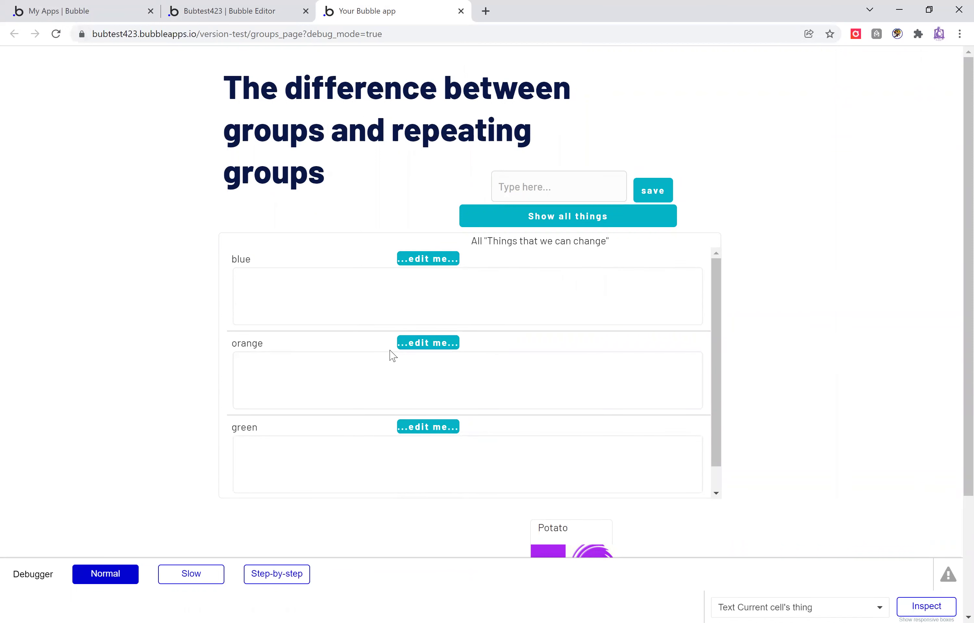
click(408, 344)
click(422, 259)
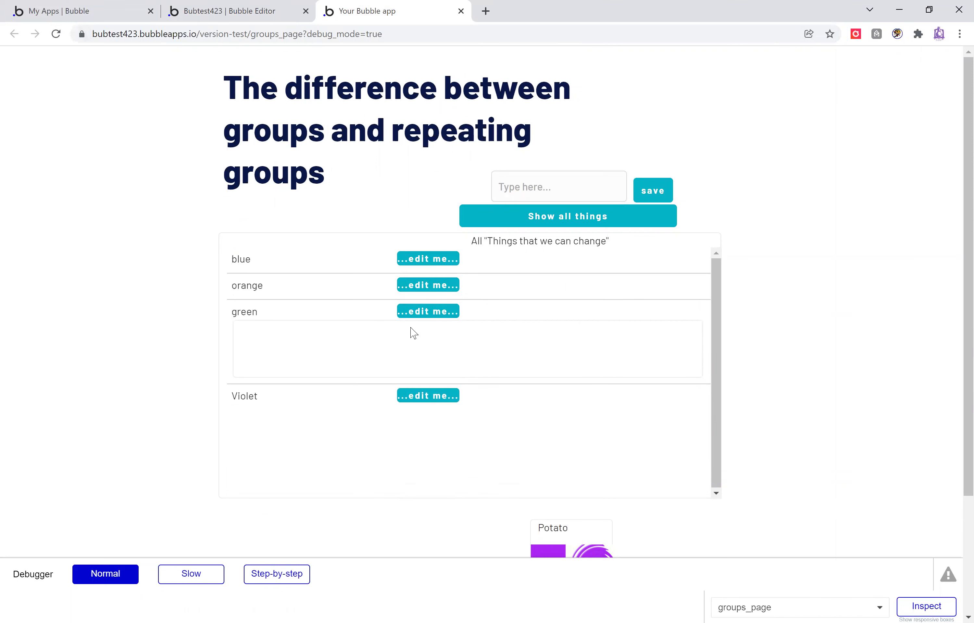
click(425, 314)
Back in the page editor, draw an input about 136 by 38 px inside Group EDIT GROUP in the first cell
click(229, 11)
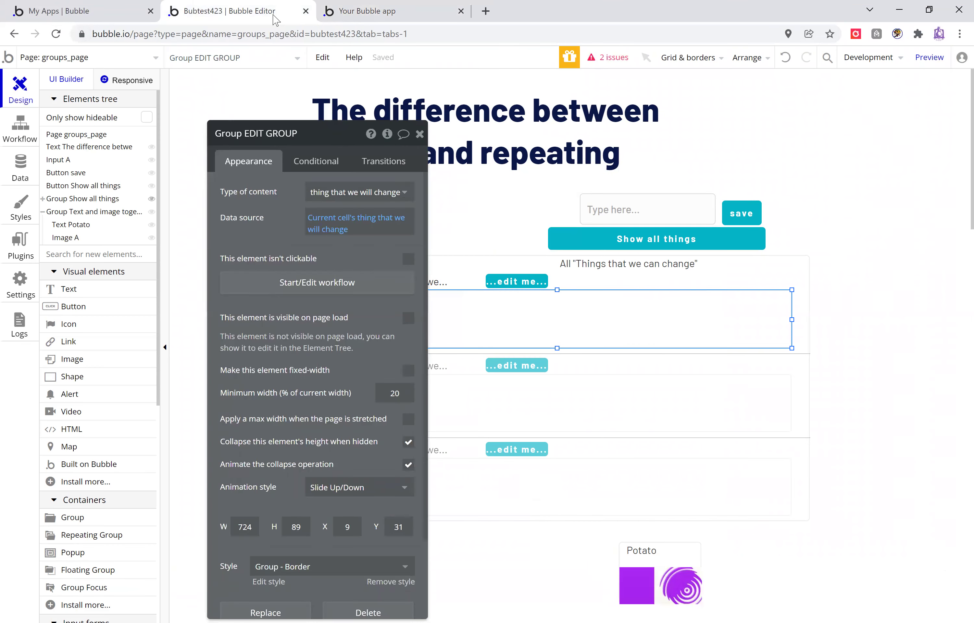
click(421, 136)
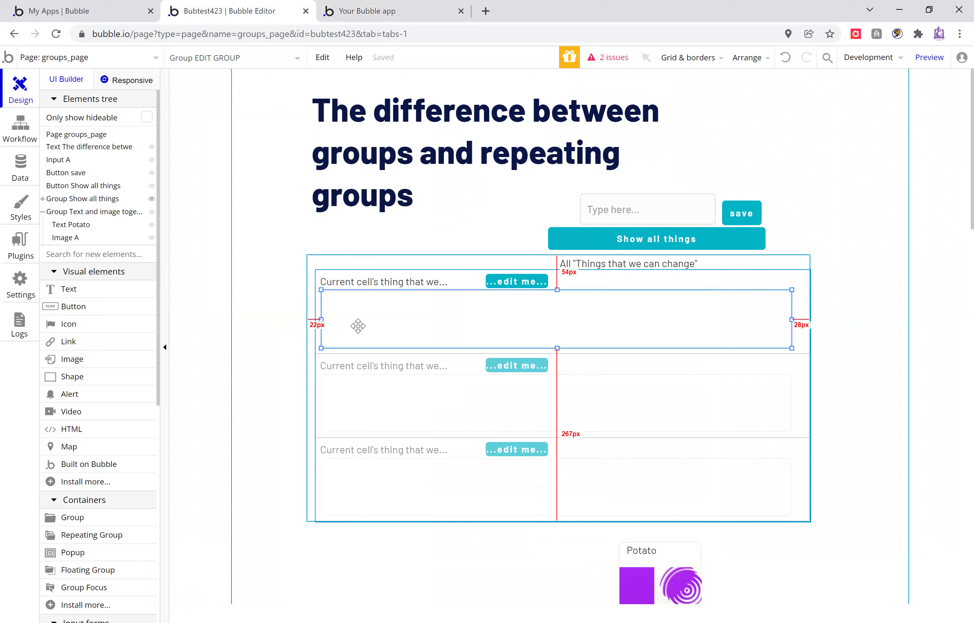
click(284, 321)
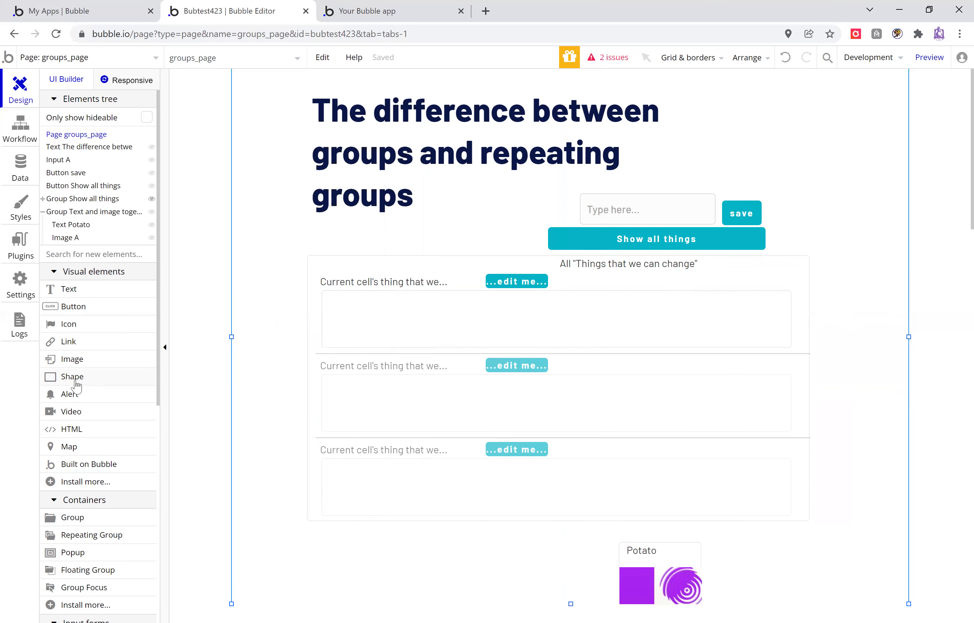
scroll(95, 368, down, 2)
click(92, 516)
drag(342, 307, 430, 331)
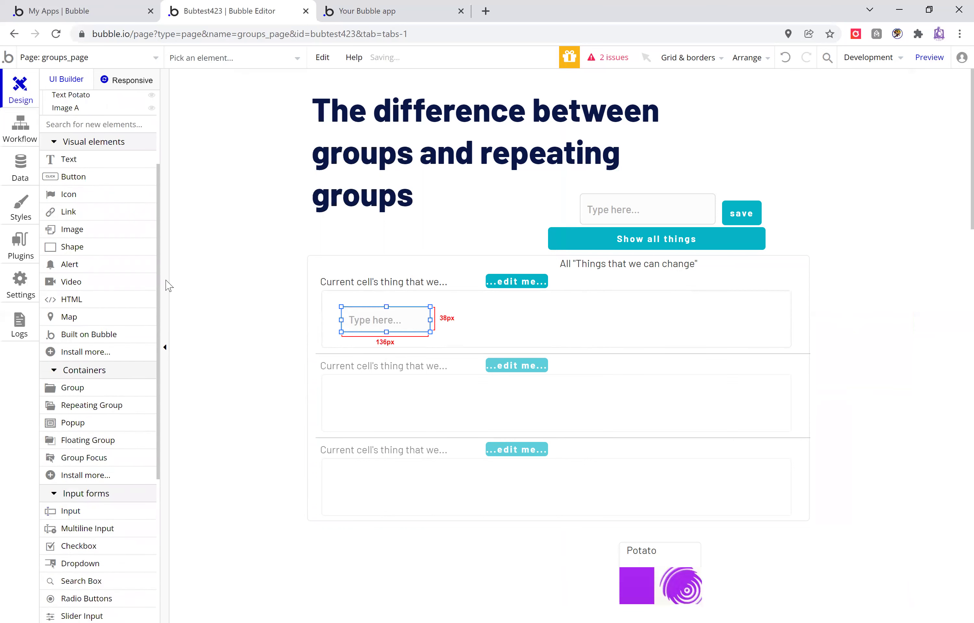
Add a button labelled "save" beside the new input inside Group EDIT GROUP
click(70, 178)
click(440, 312)
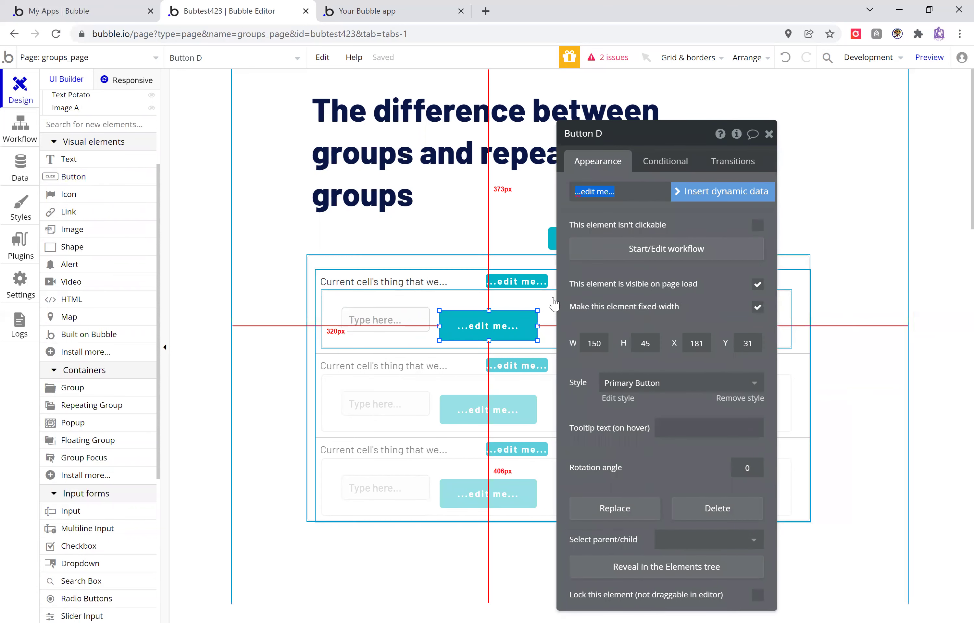
text(save)
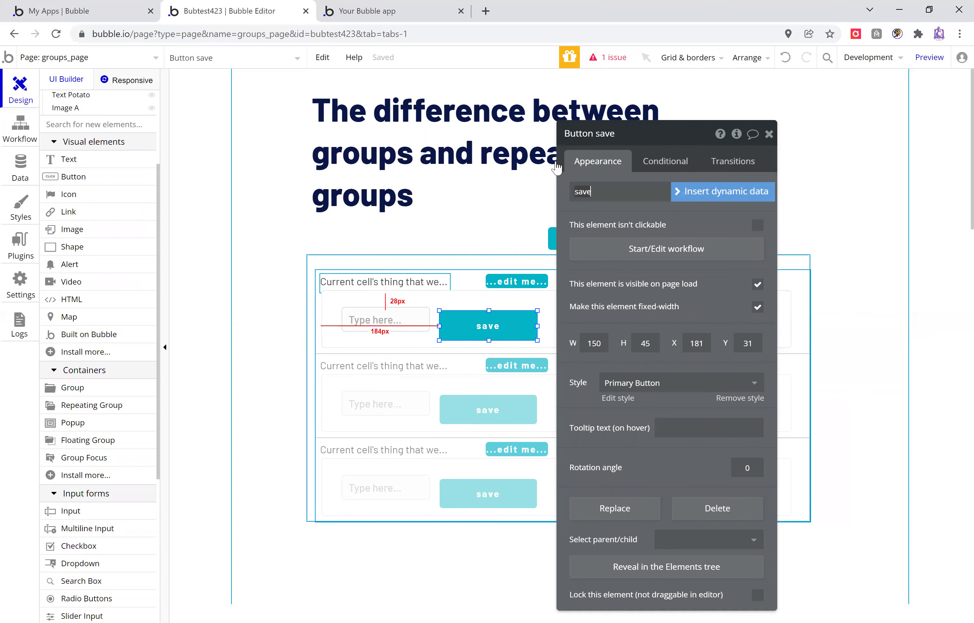
Rename the input in the edit group as Input change title
click(402, 327)
click(632, 141)
key(BackSpace)
key(BackSpace)
text(change title)
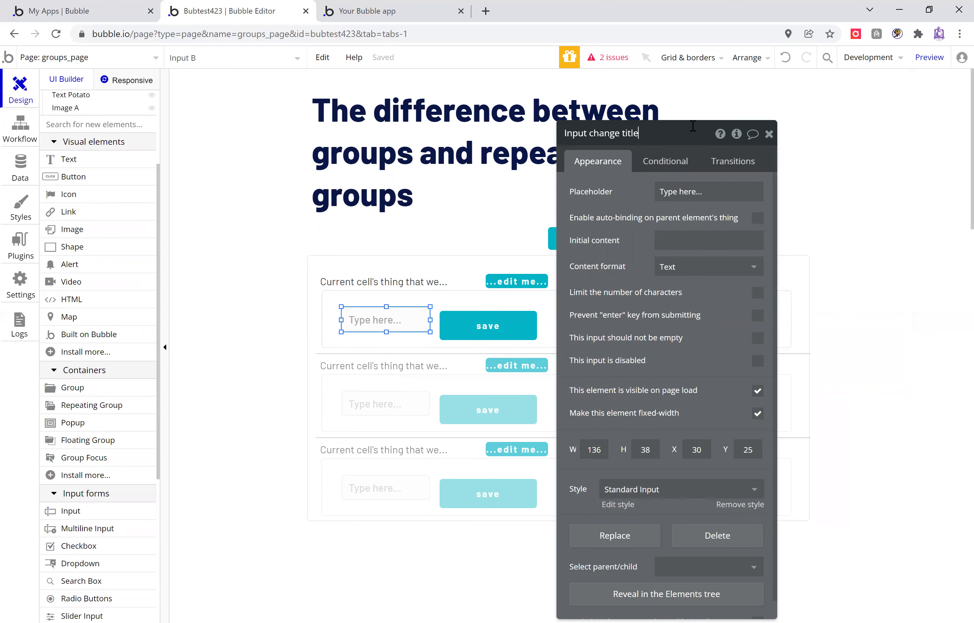
click(769, 134)
Start a click workflow for the edit group's save button and add a Make changes to thing action
click(517, 330)
double_click(517, 330)
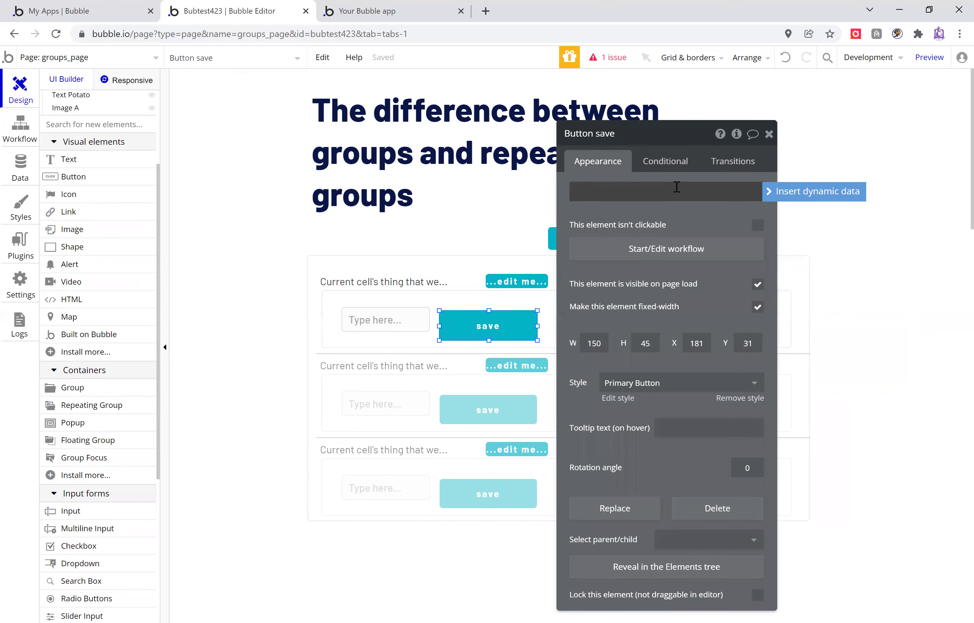
click(671, 251)
click(127, 226)
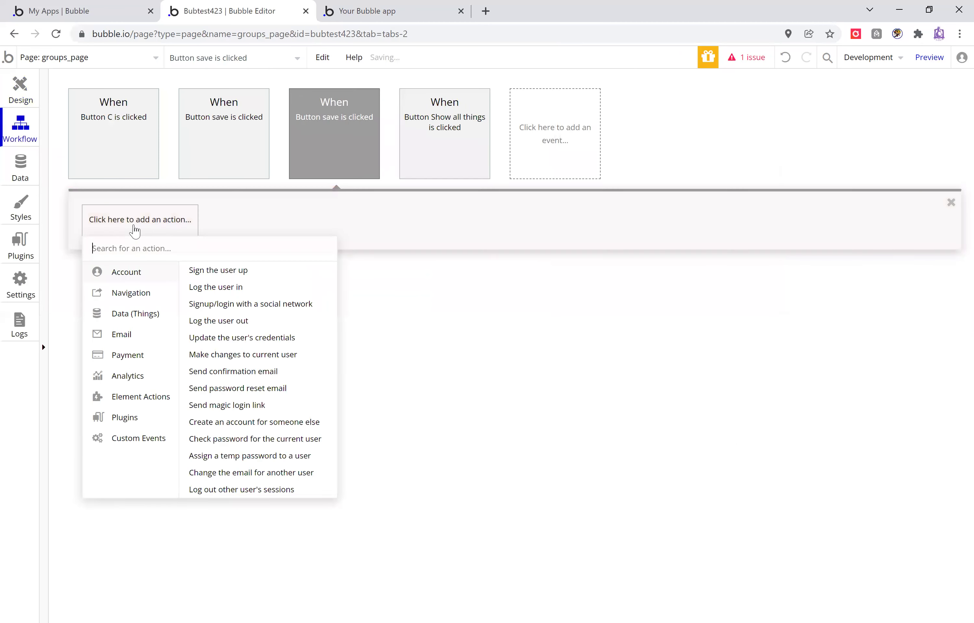
mouse_move(148, 326)
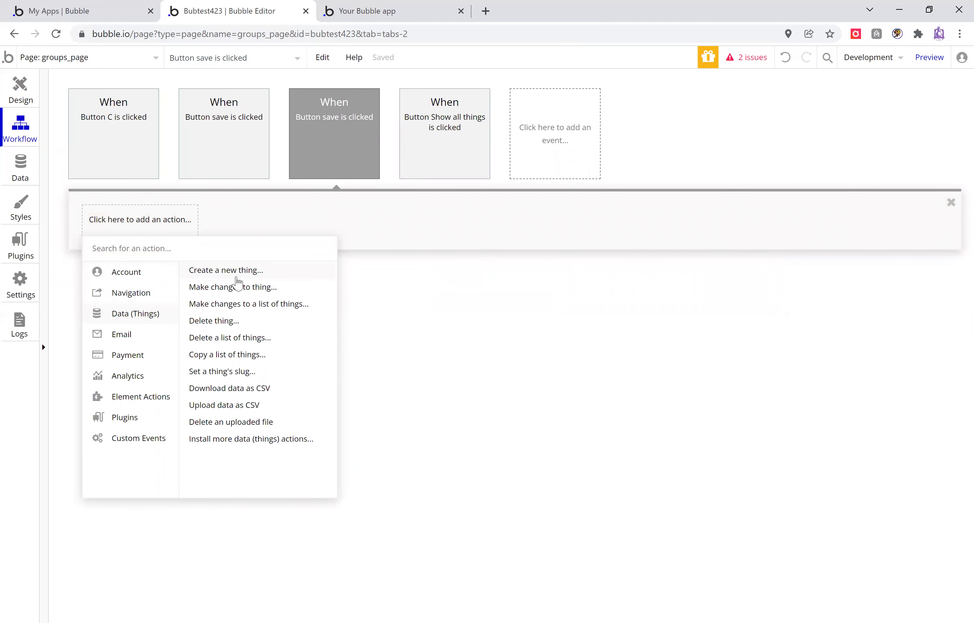
click(252, 287)
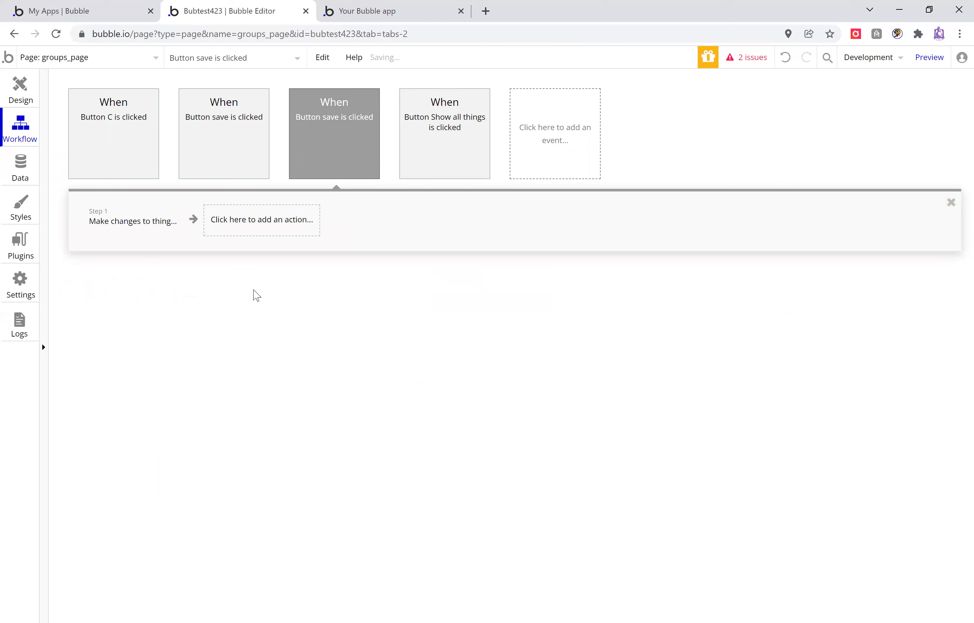
Set the thing to change to Parent group's thing that we will change and add the title field to the changes
click(672, 165)
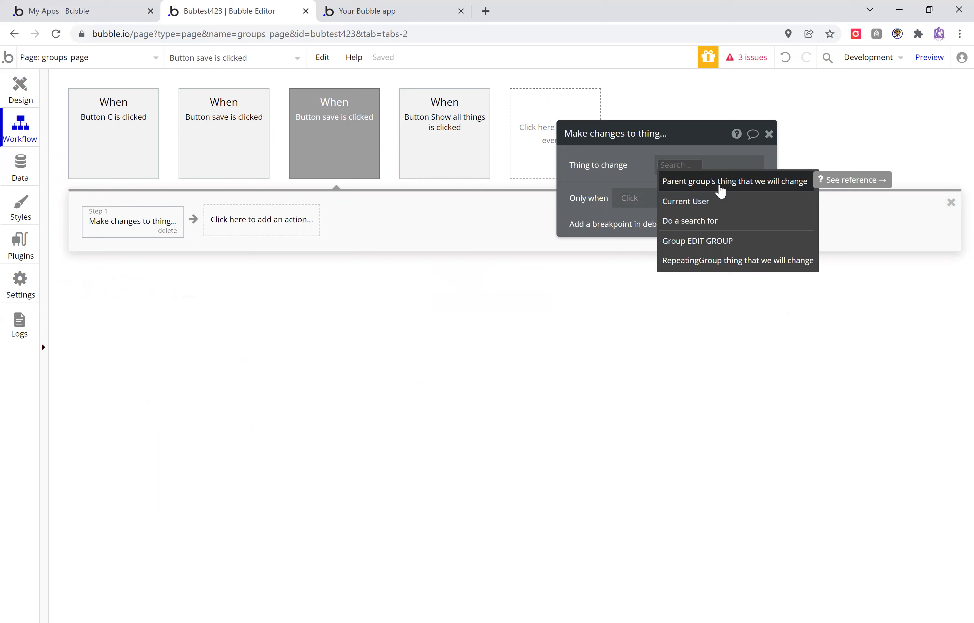
click(721, 191)
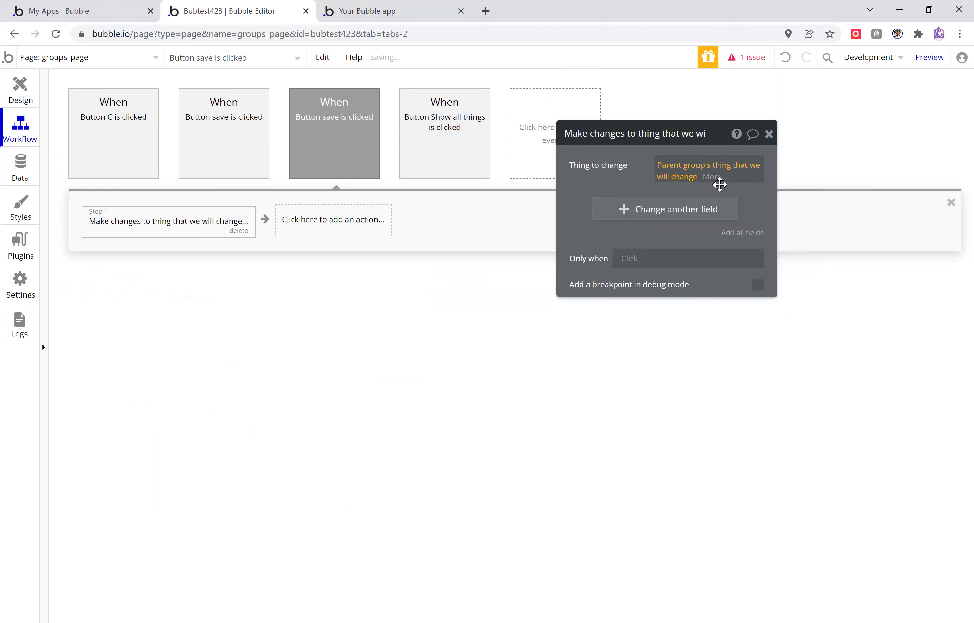
click(624, 209)
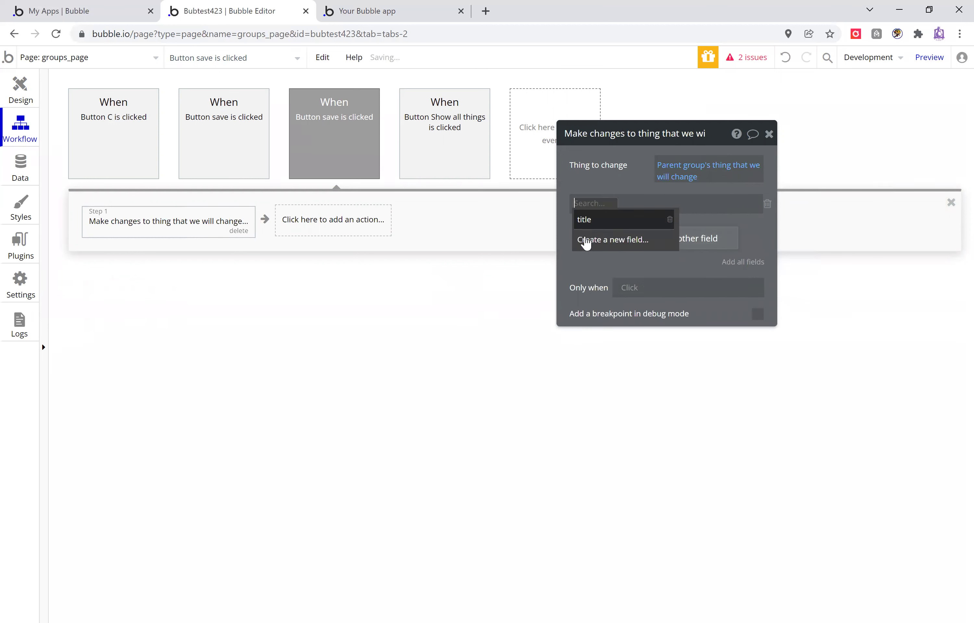
click(584, 219)
Set the title field of the Make changes action to Input A's value
click(620, 203)
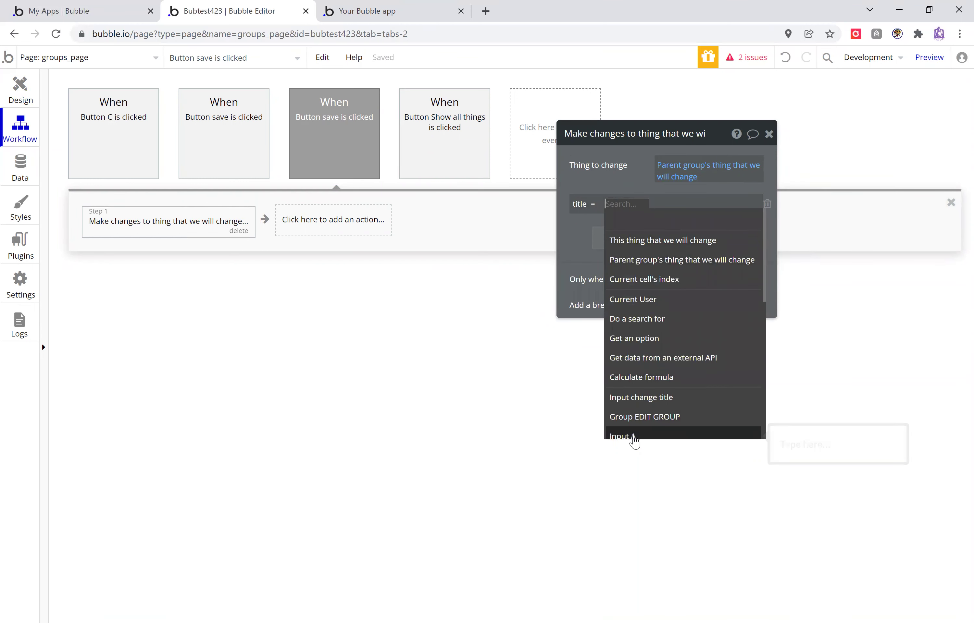
click(635, 437)
click(629, 213)
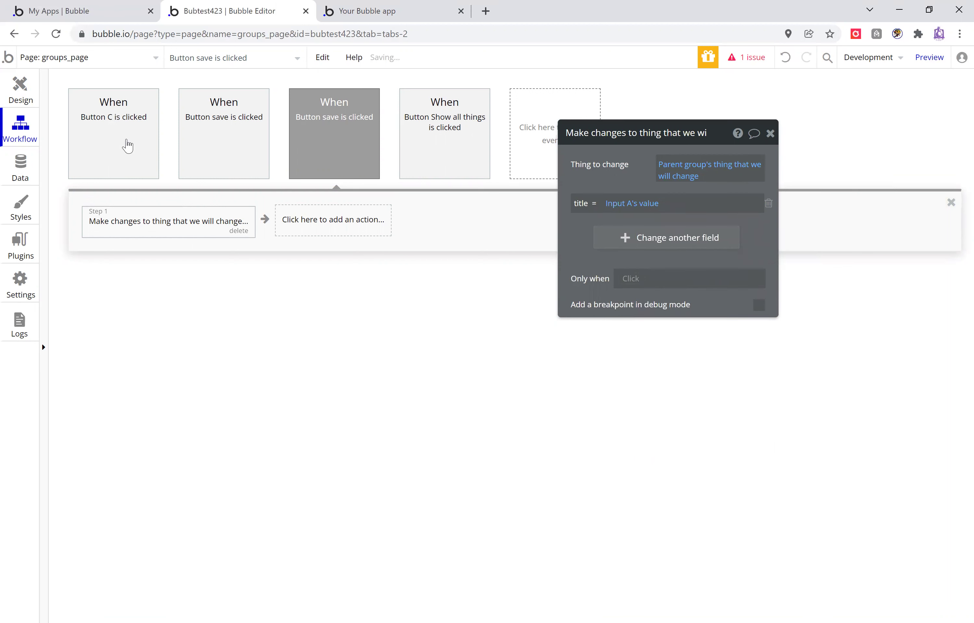
Check the edit group's input in the page design, and set the save workflow's title field to Input change title's value
click(28, 97)
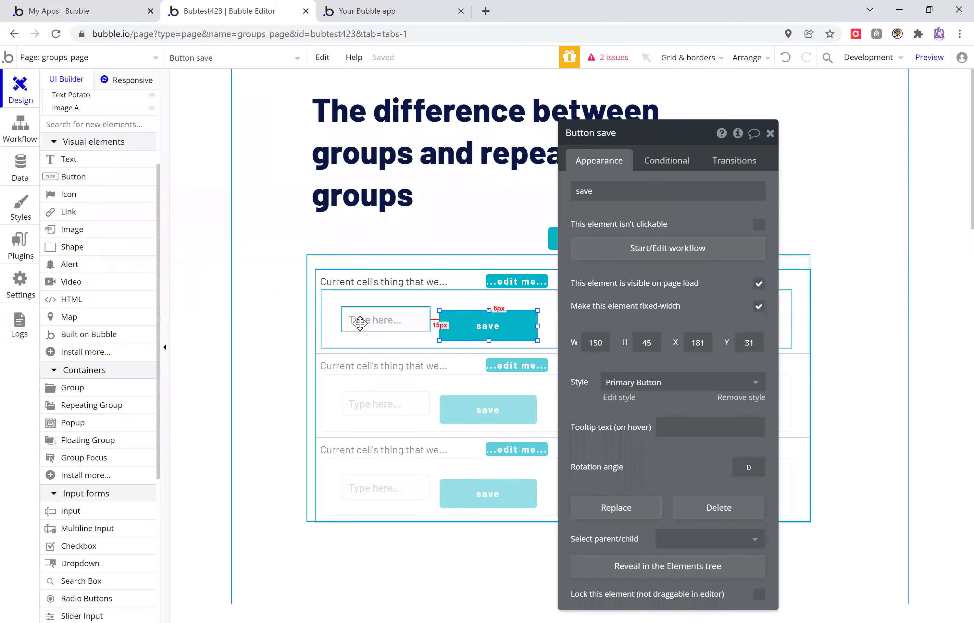
click(360, 324)
click(488, 328)
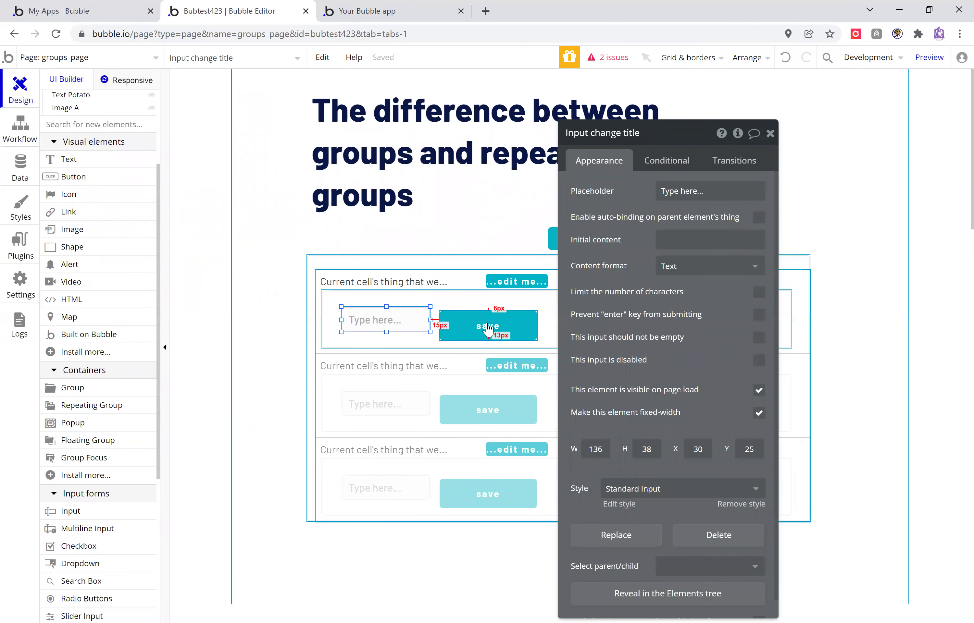
click(389, 322)
click(488, 329)
click(665, 254)
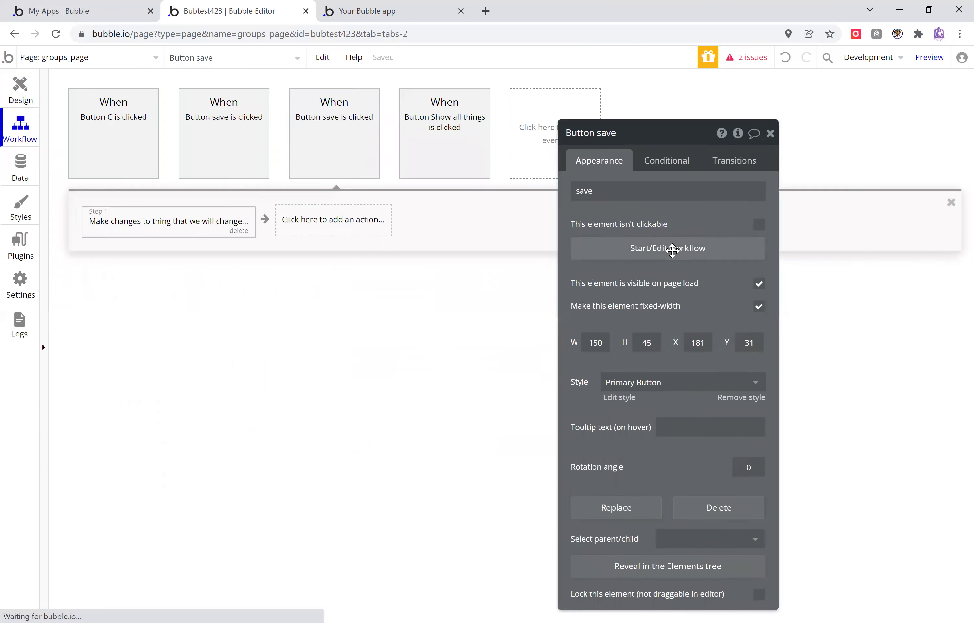
click(175, 223)
click(645, 204)
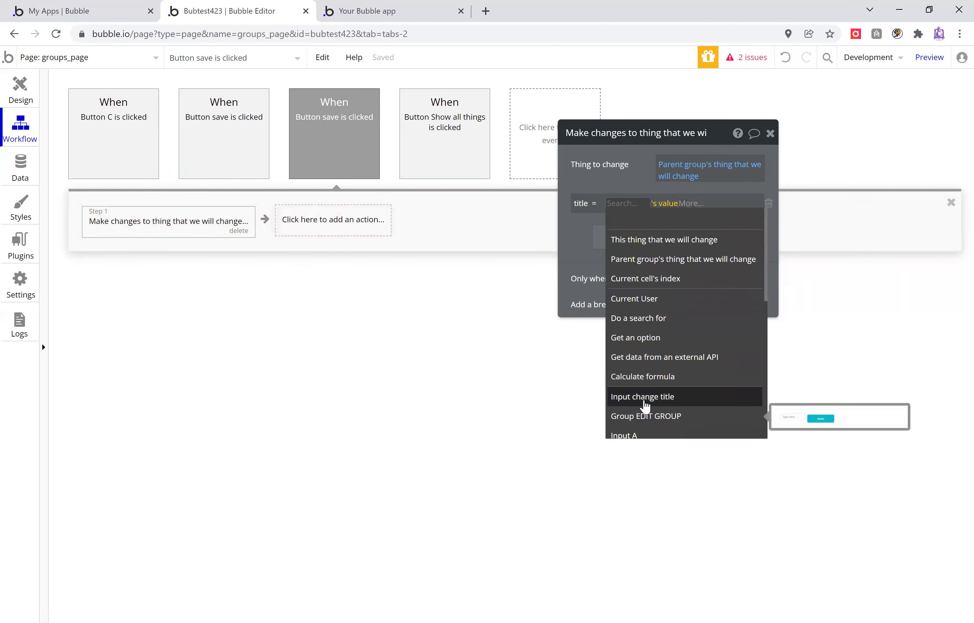
click(642, 398)
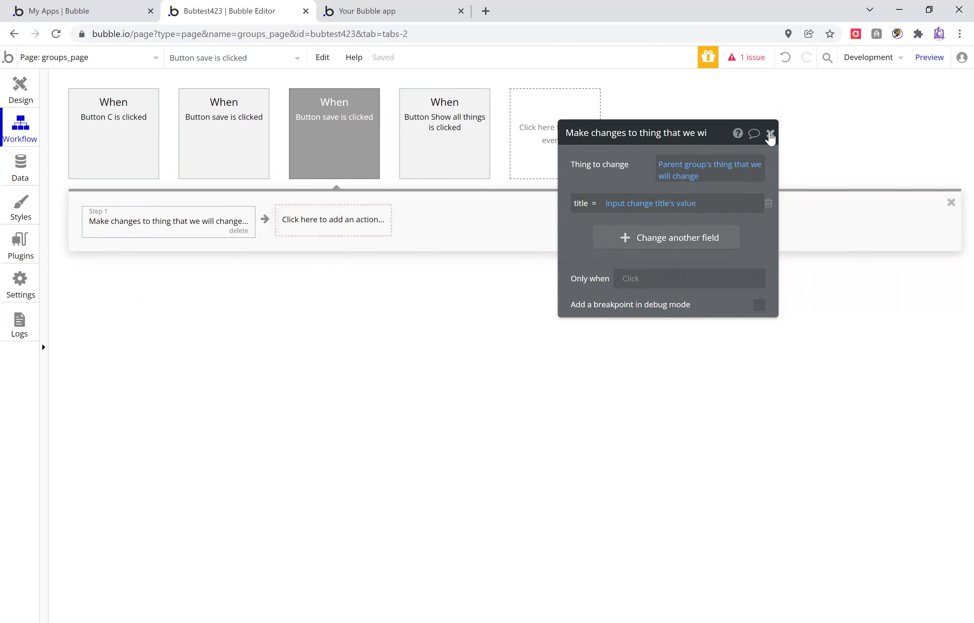
click(770, 133)
Set the initial content of the edit group's title input to Parent group's thing that we will change's title
click(20, 91)
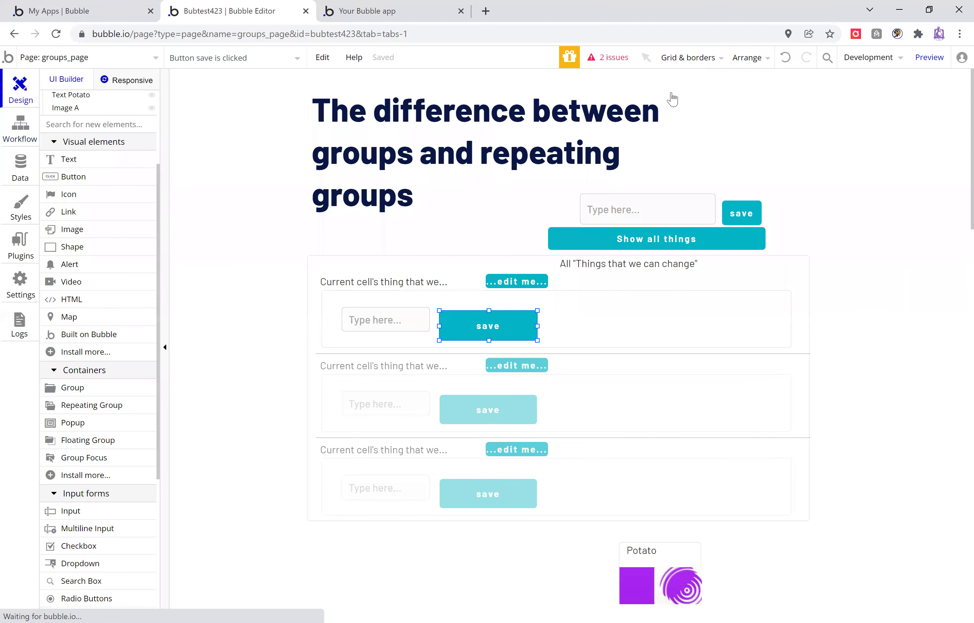
click(461, 326)
click(347, 319)
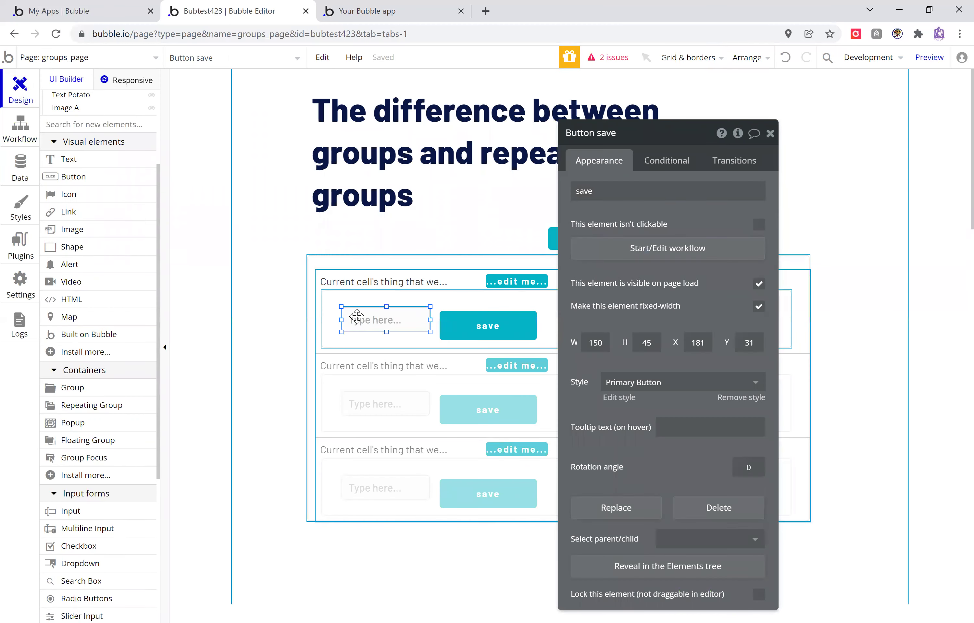
click(660, 191)
click(681, 240)
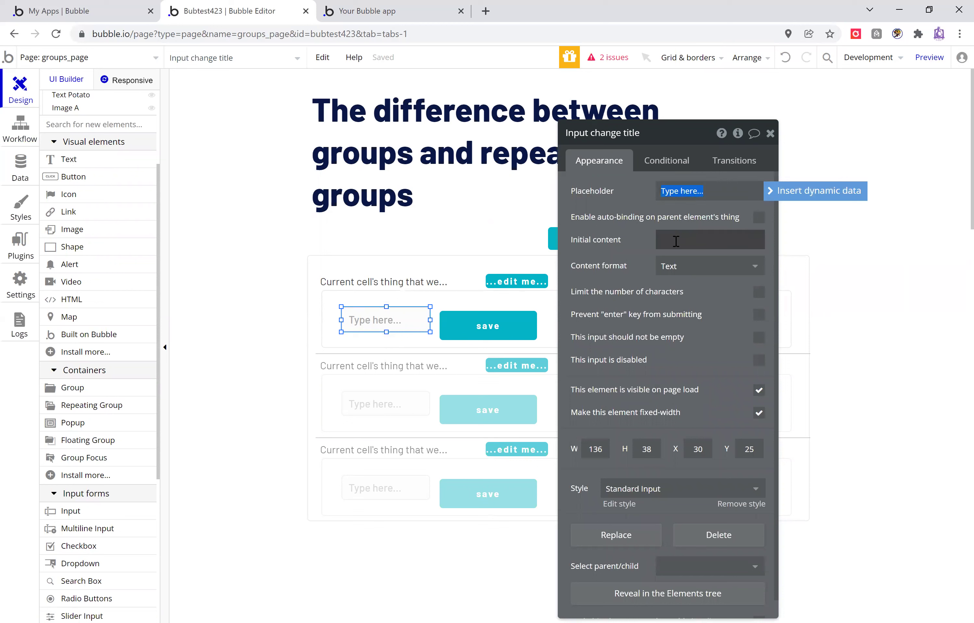
click(788, 240)
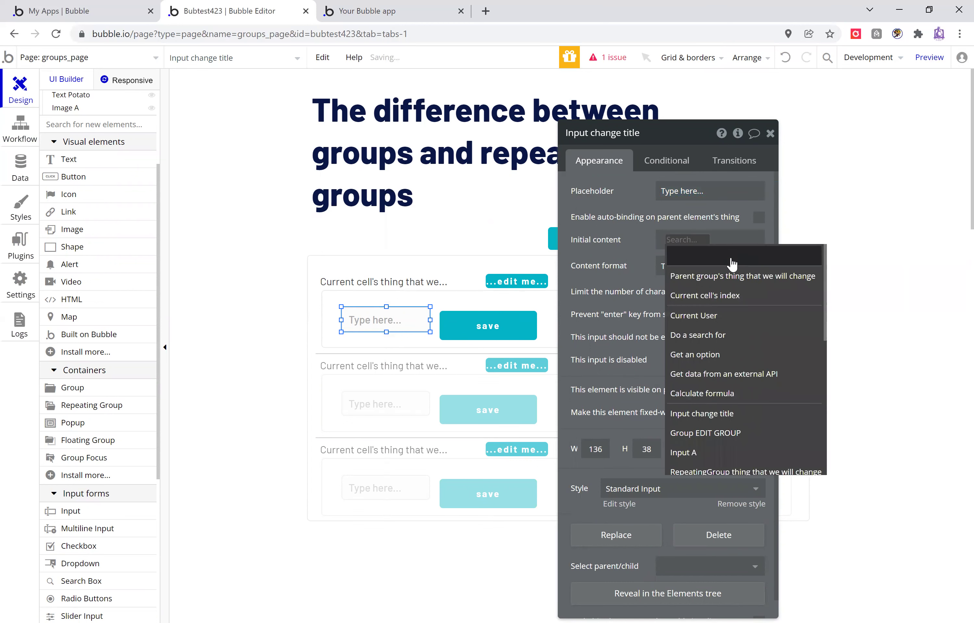
click(724, 276)
click(732, 268)
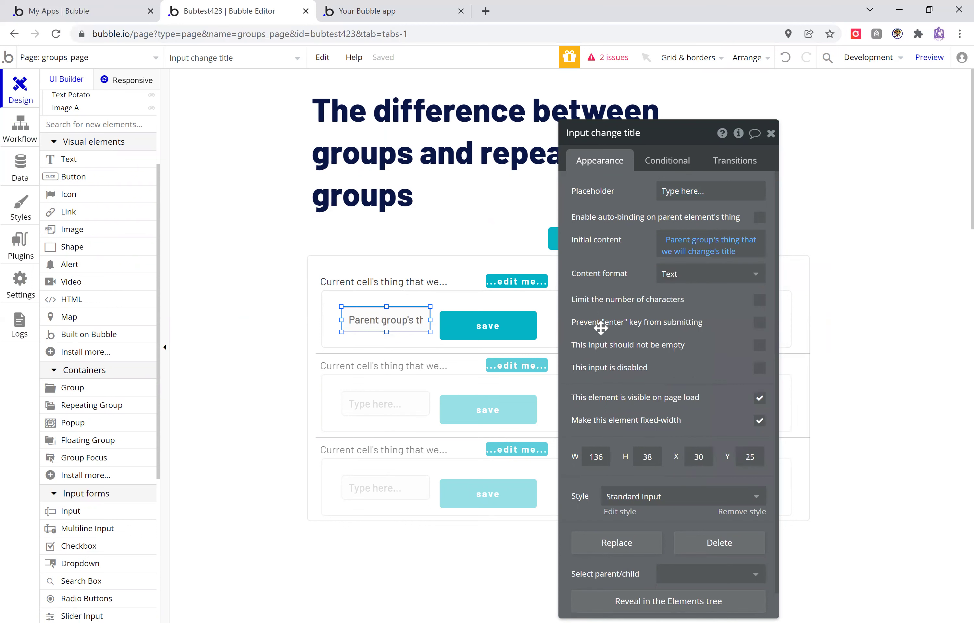
click(771, 134)
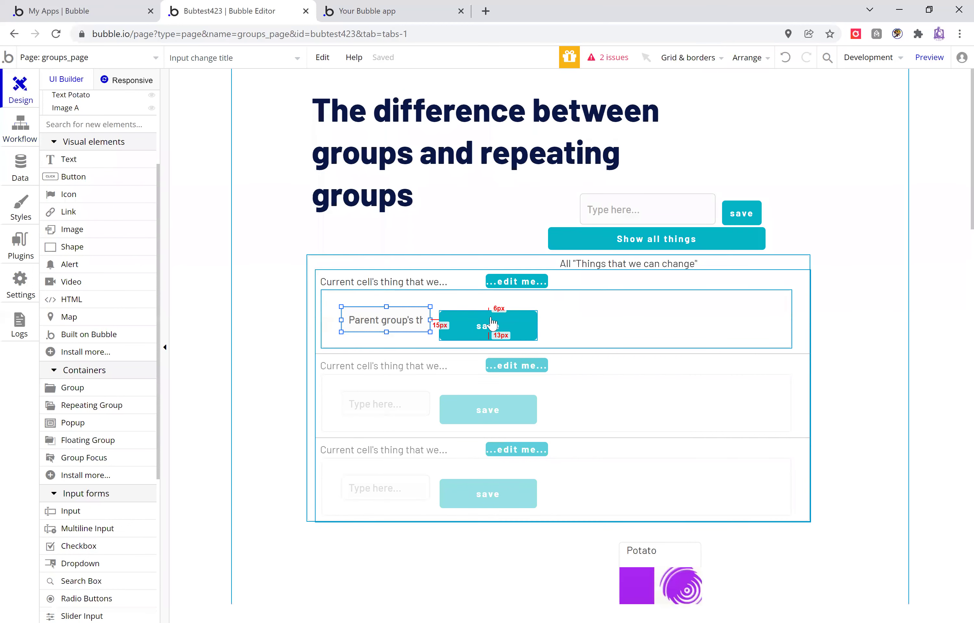
Move the edit group's save button to X 263, Y 26 and widen the title input to fill the gap
drag(440, 335, 493, 334)
drag(432, 320, 487, 321)
Add a Toggle action for Group EDIT GROUP as the second step of the edit group's save button workflow
double_click(542, 328)
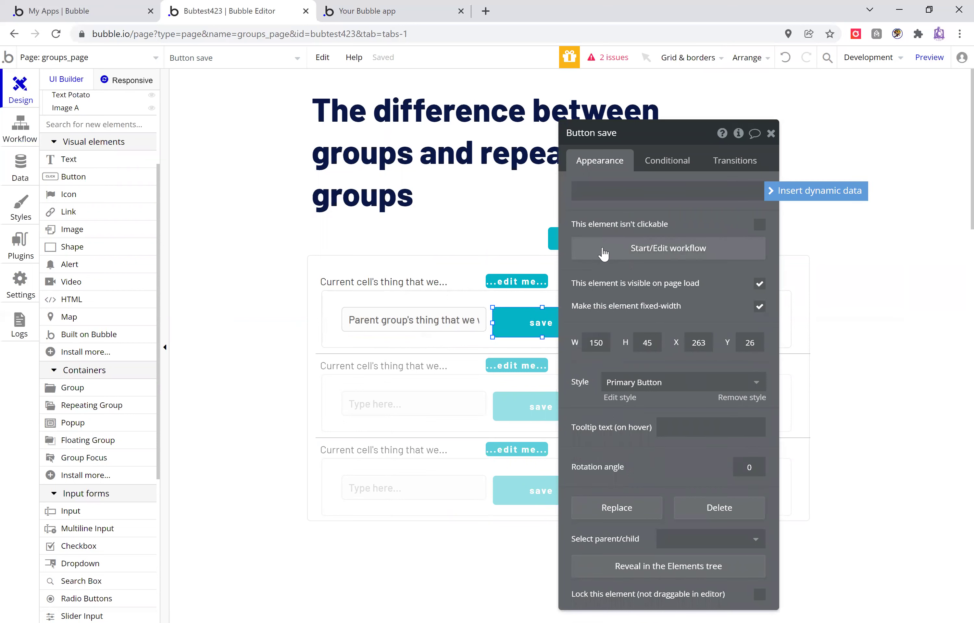
click(604, 251)
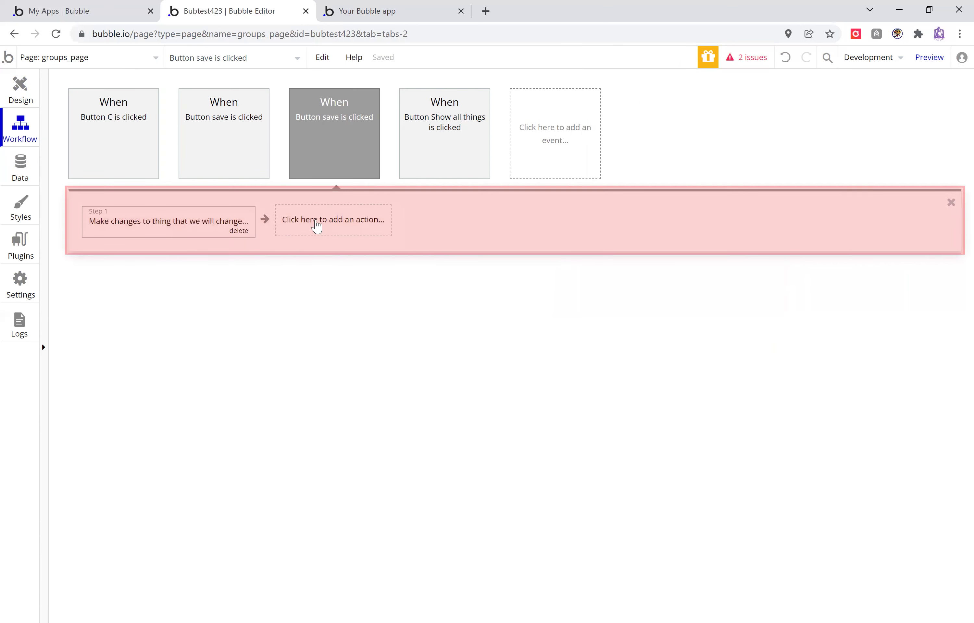
click(317, 223)
mouse_move(341, 406)
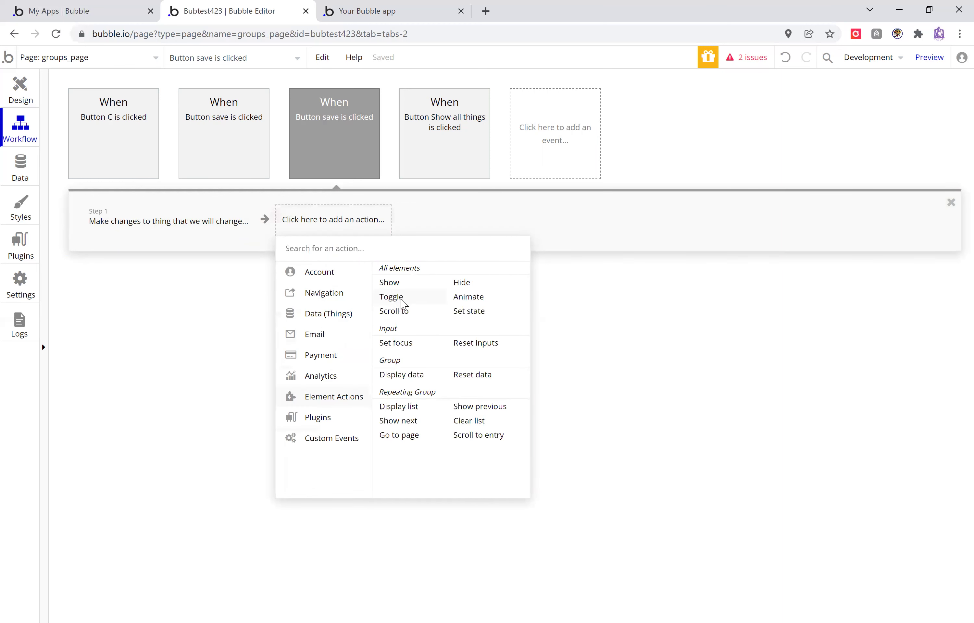
click(397, 300)
click(665, 167)
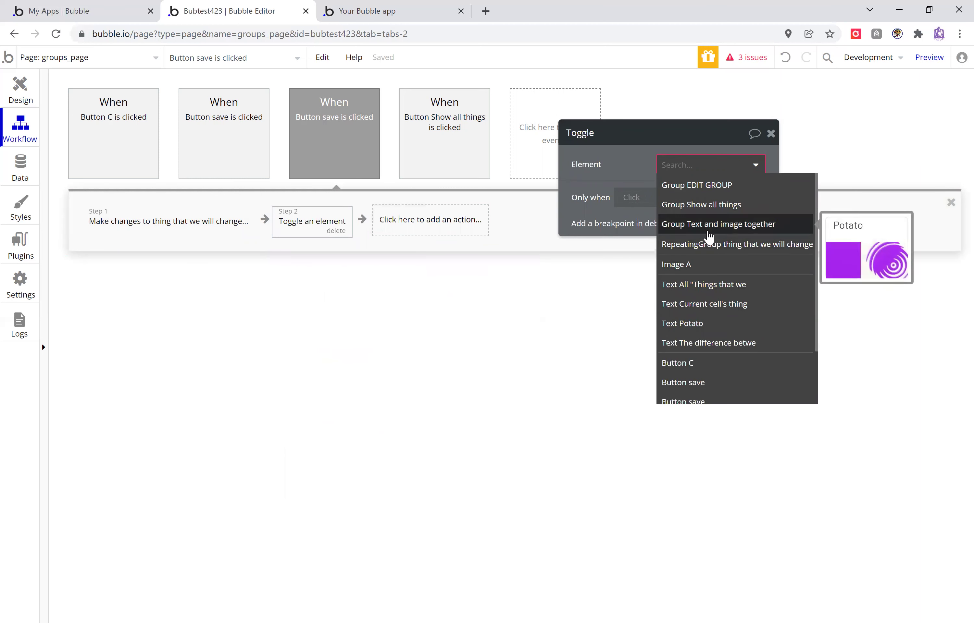
click(654, 186)
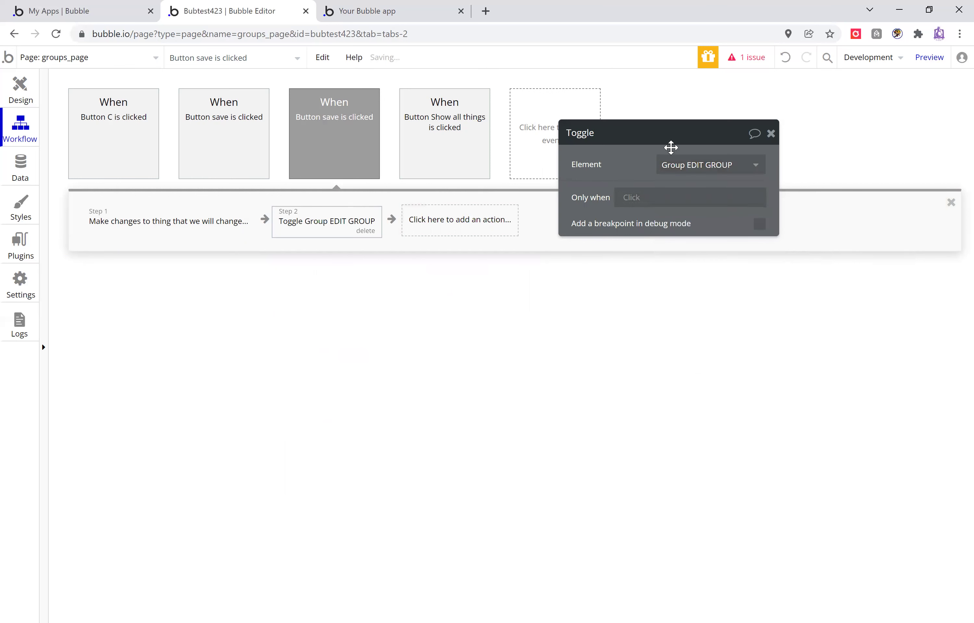
click(772, 134)
Return to the page design, preview groups_page, and show all things in the running app
click(21, 91)
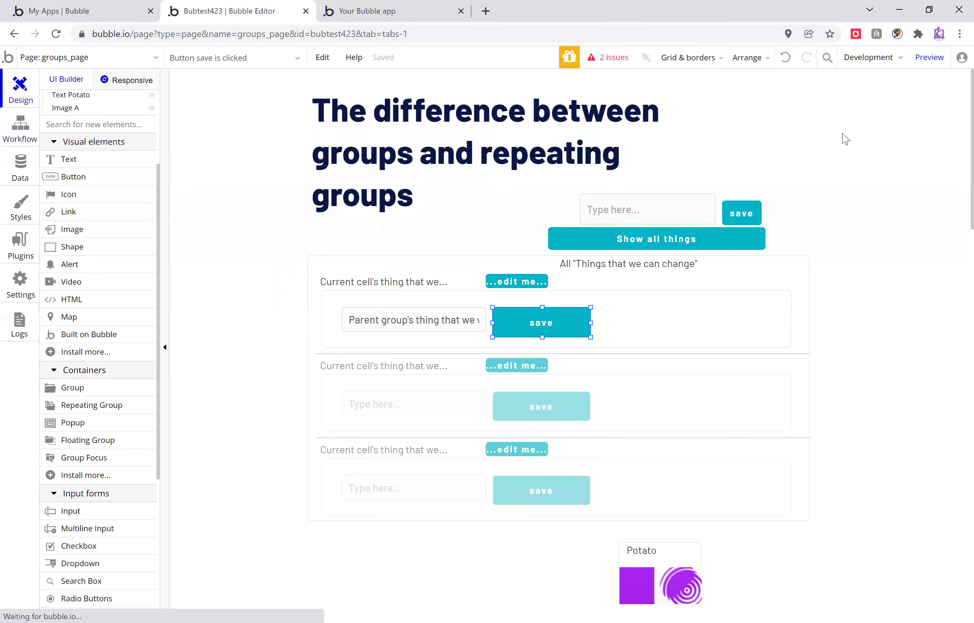
click(769, 131)
click(930, 58)
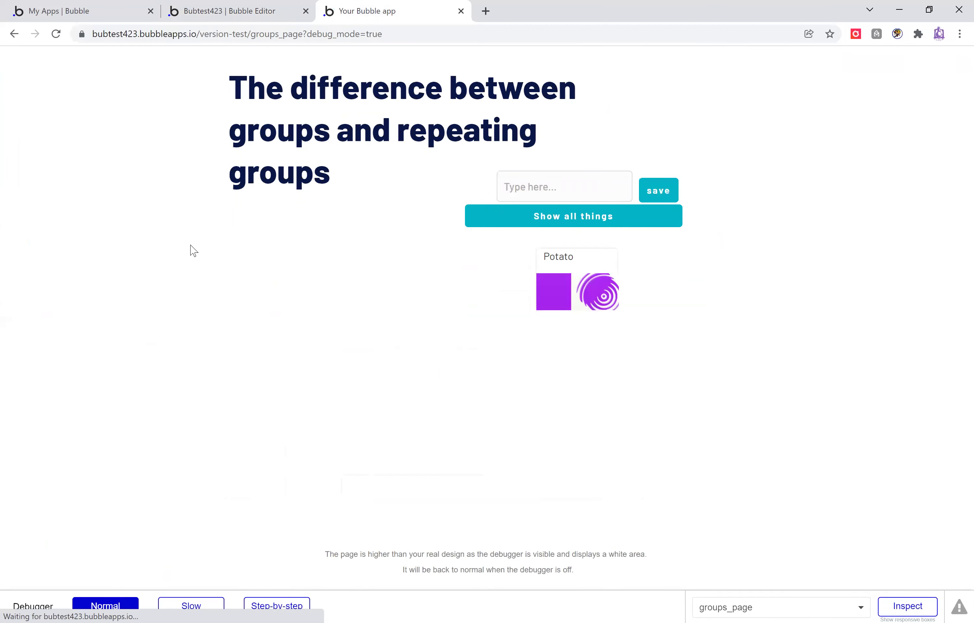
click(531, 223)
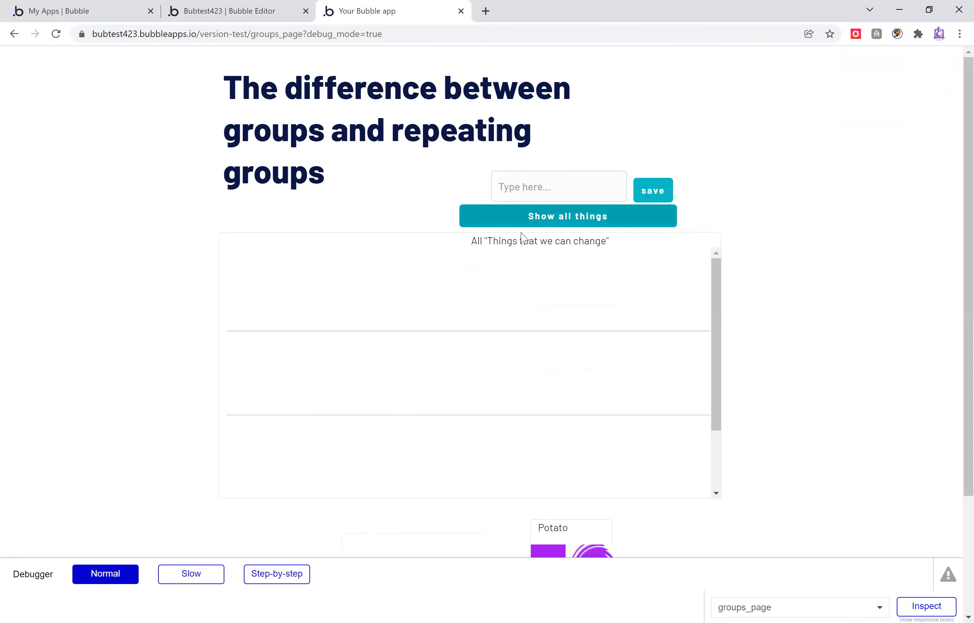
Reveal the first row's edit group and save its title as "blues"
click(416, 260)
click(332, 300)
text(s)
click(409, 299)
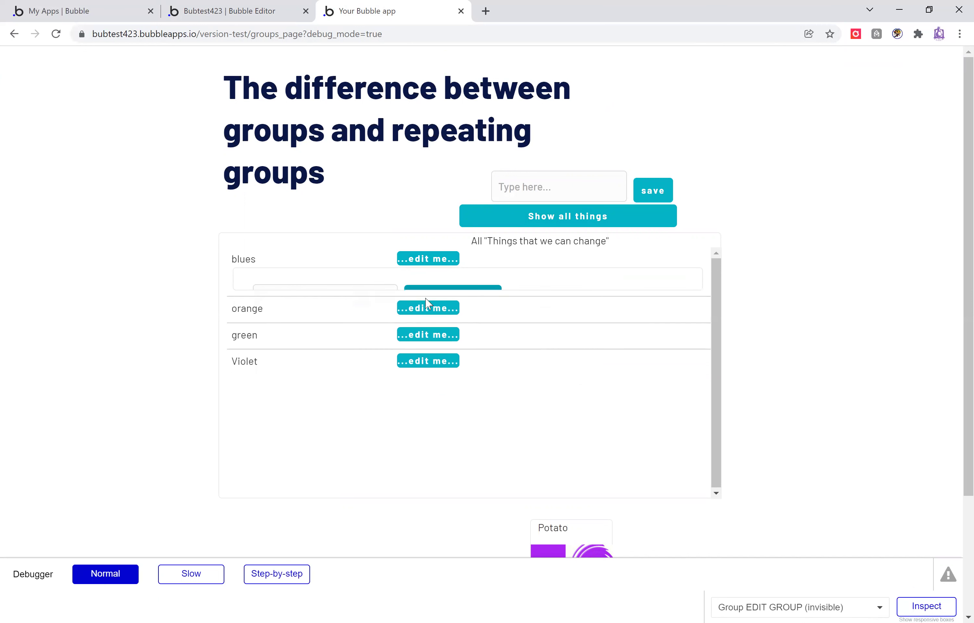
Reopen the first row's edit group and save its title as "blue"
click(426, 259)
click(355, 290)
key(BackSpace)
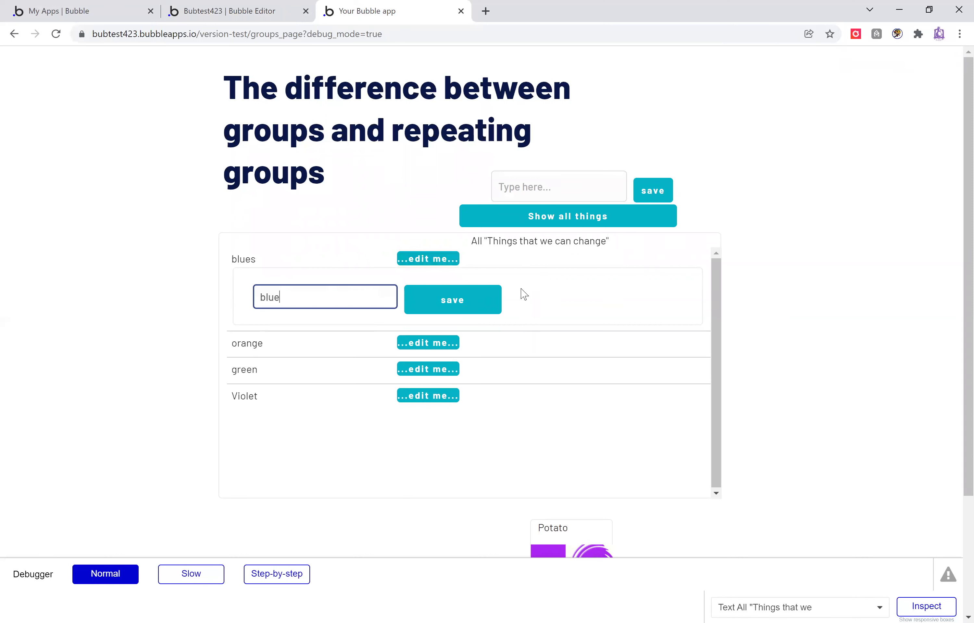
click(478, 294)
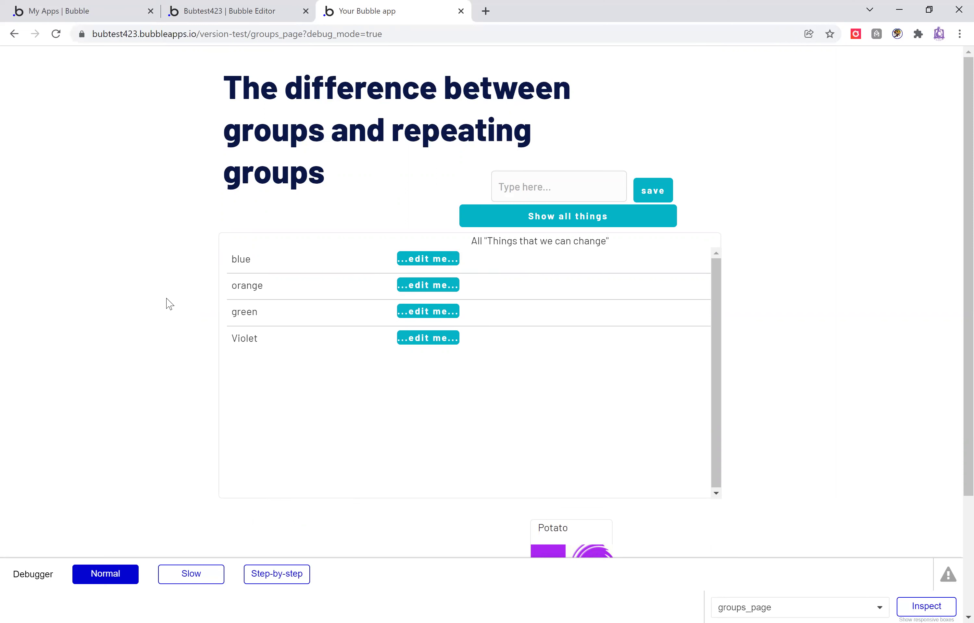
Show the edit group of the "blue" row again
click(422, 259)
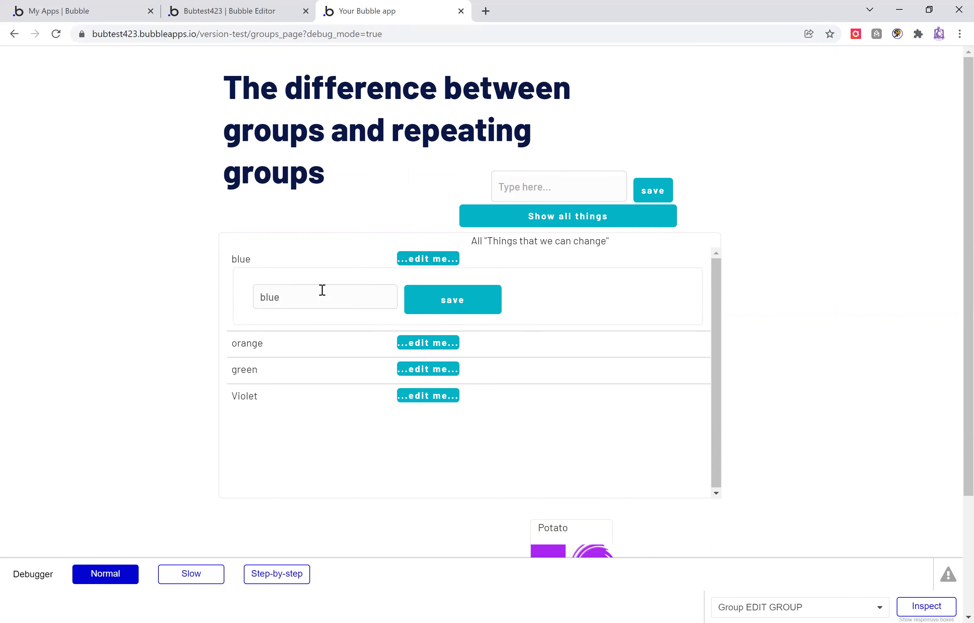